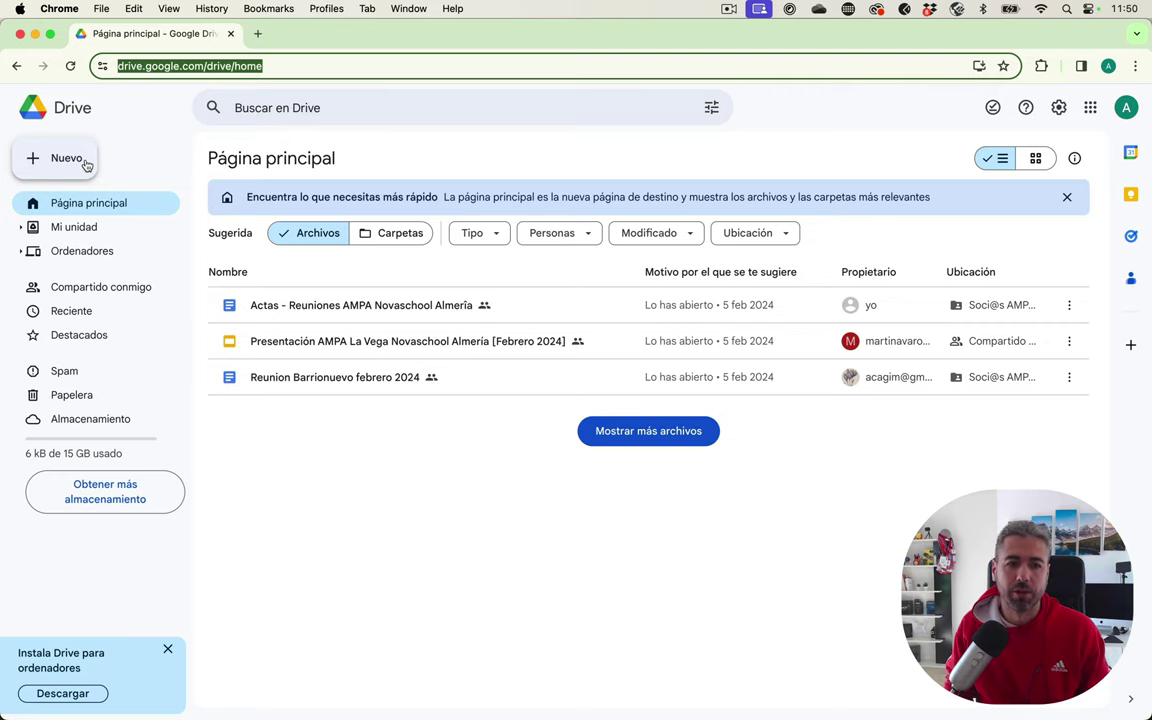
- Create a new blank Google Forms form from Drive and dismiss the translation prompt
left_click(87, 165)
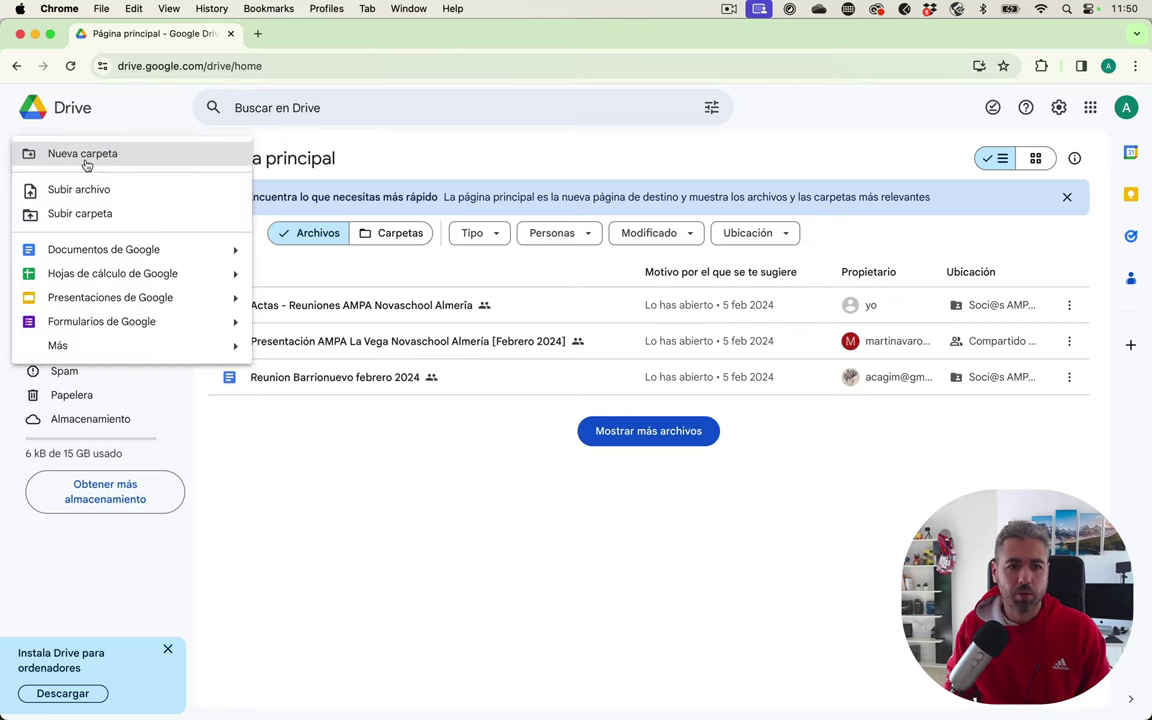
left_click(203, 322)
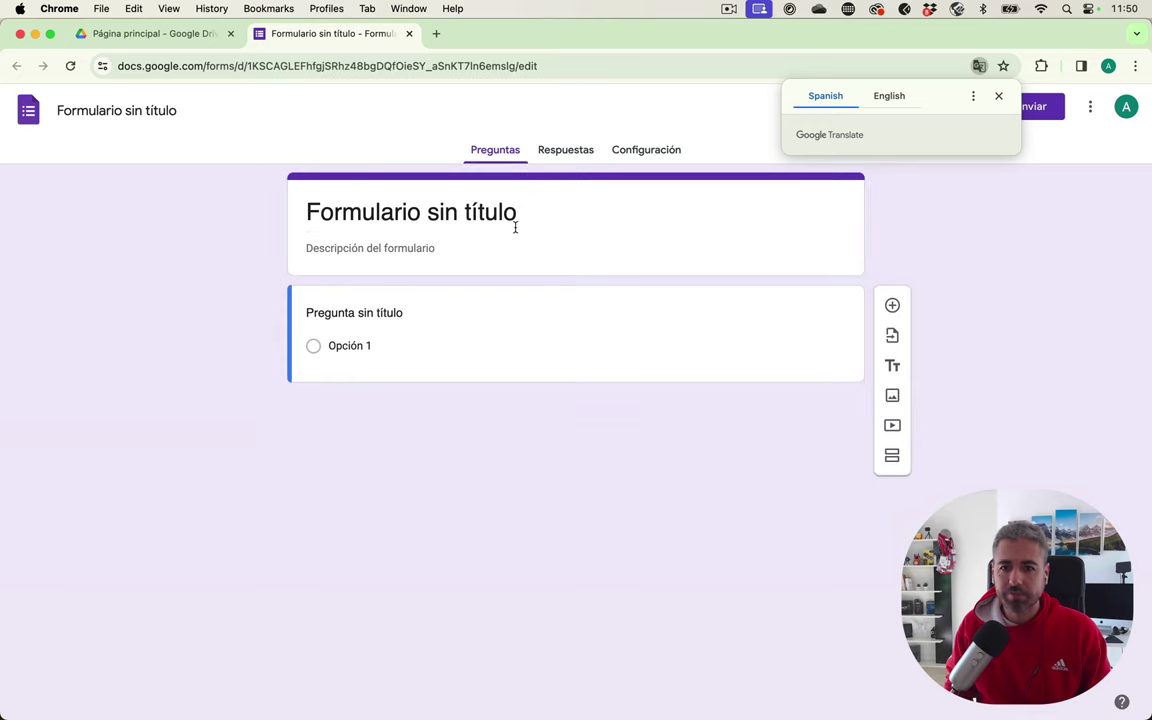
left_click(998, 95)
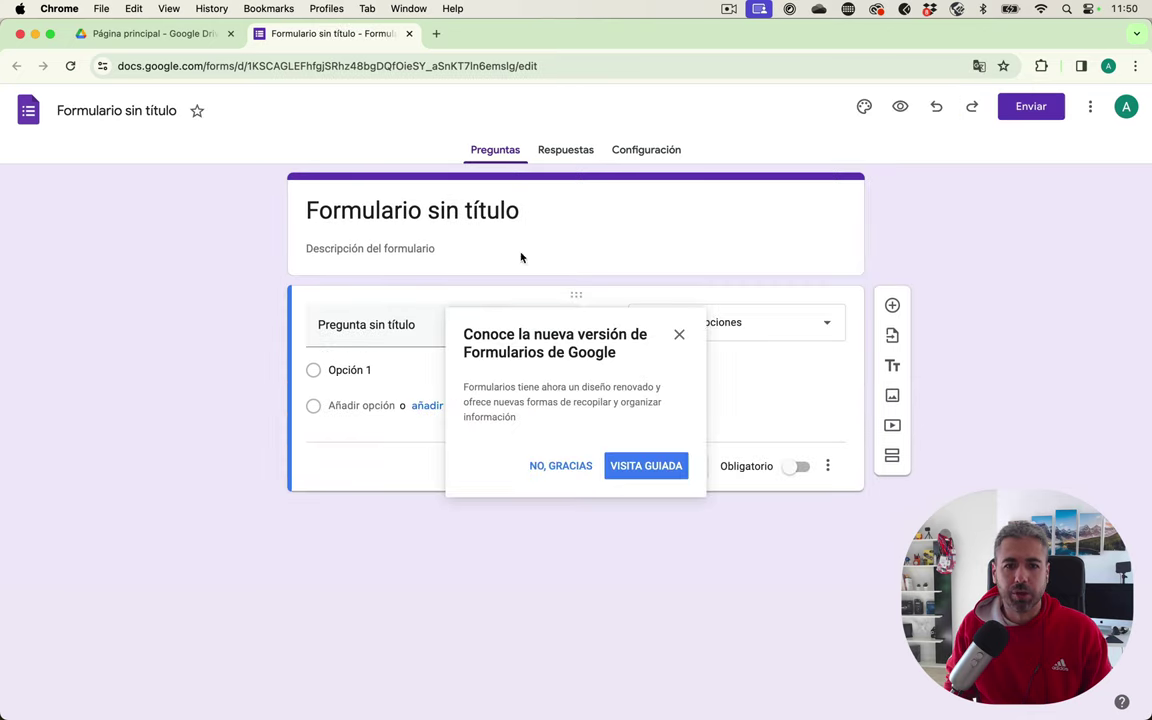
- Title the form "Encuesta a padres y madres XXX", dismiss the new-version notice, and give the form file the same name
left_click(430, 205)
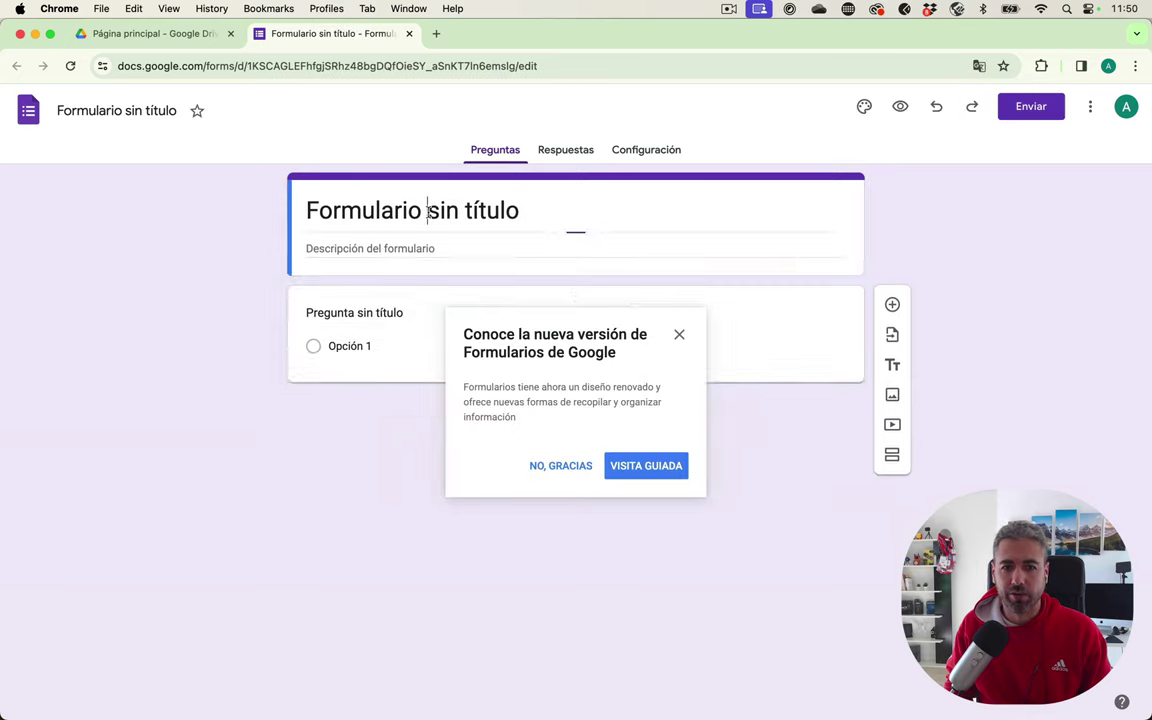
key("super+a")
type("Encu")
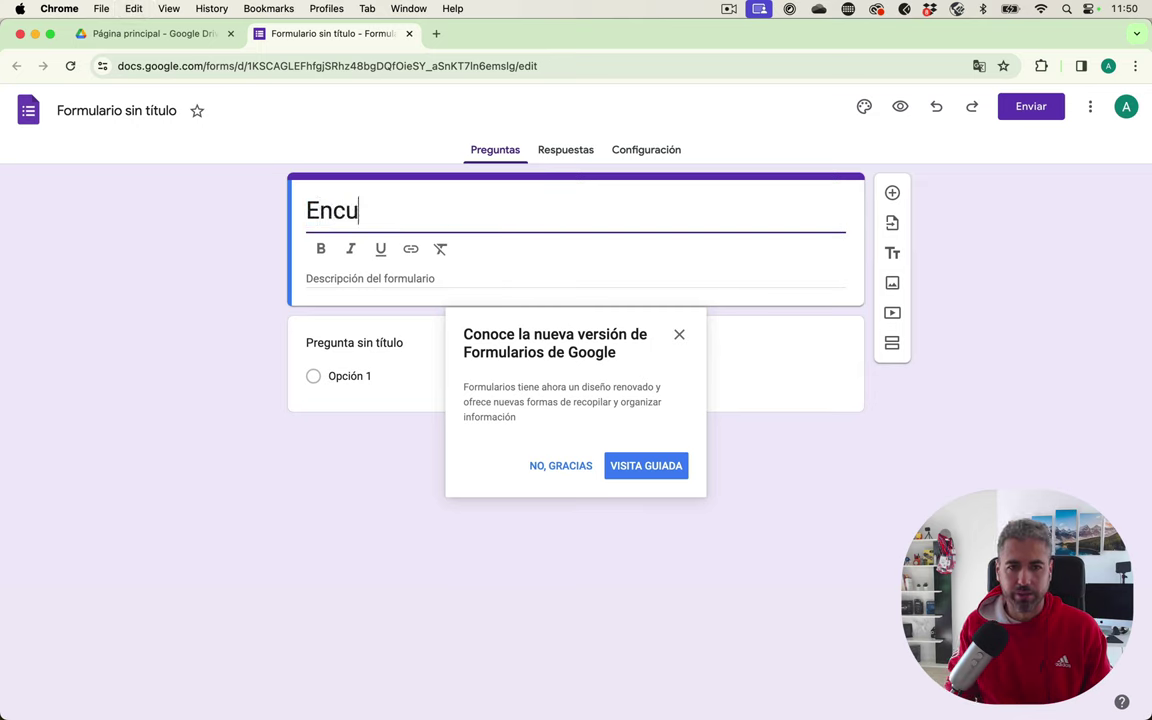
type("esta a padres y madres ")
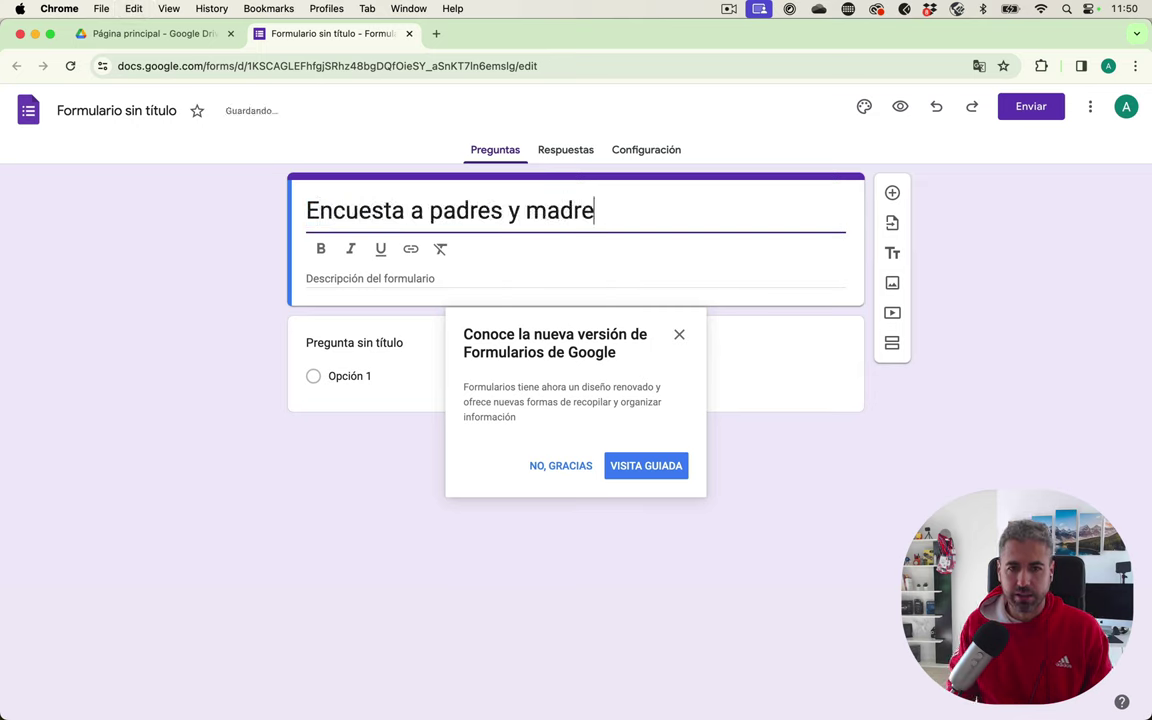
type("XXX")
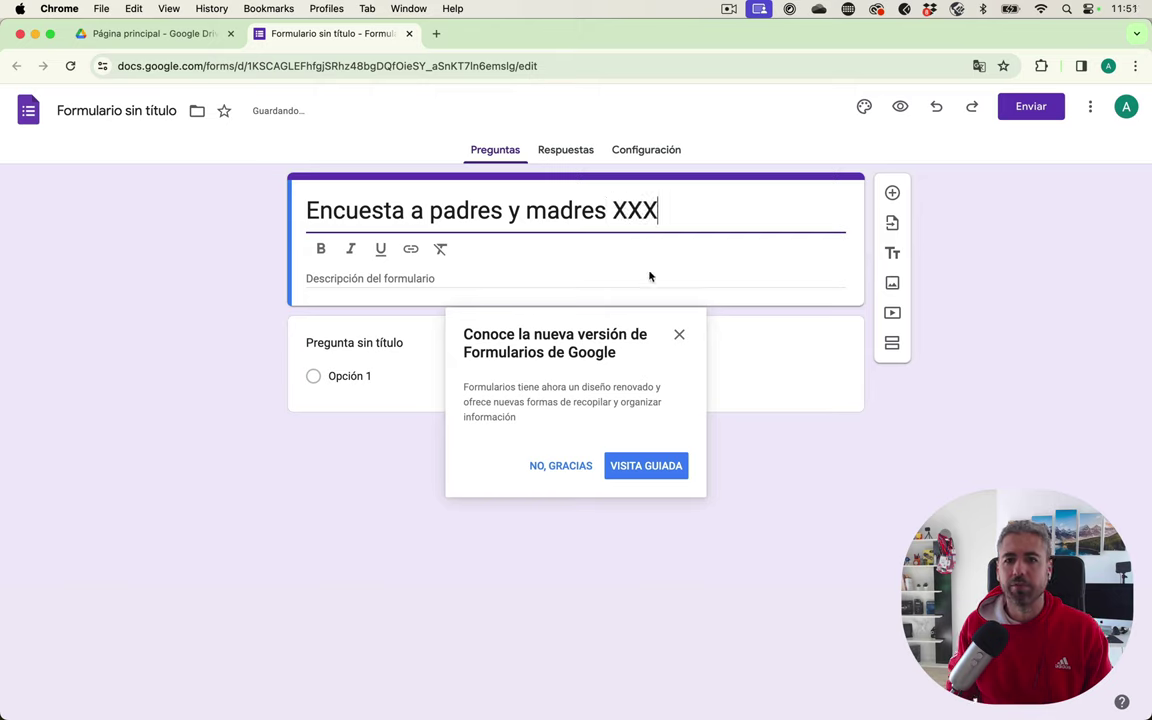
left_click(679, 335)
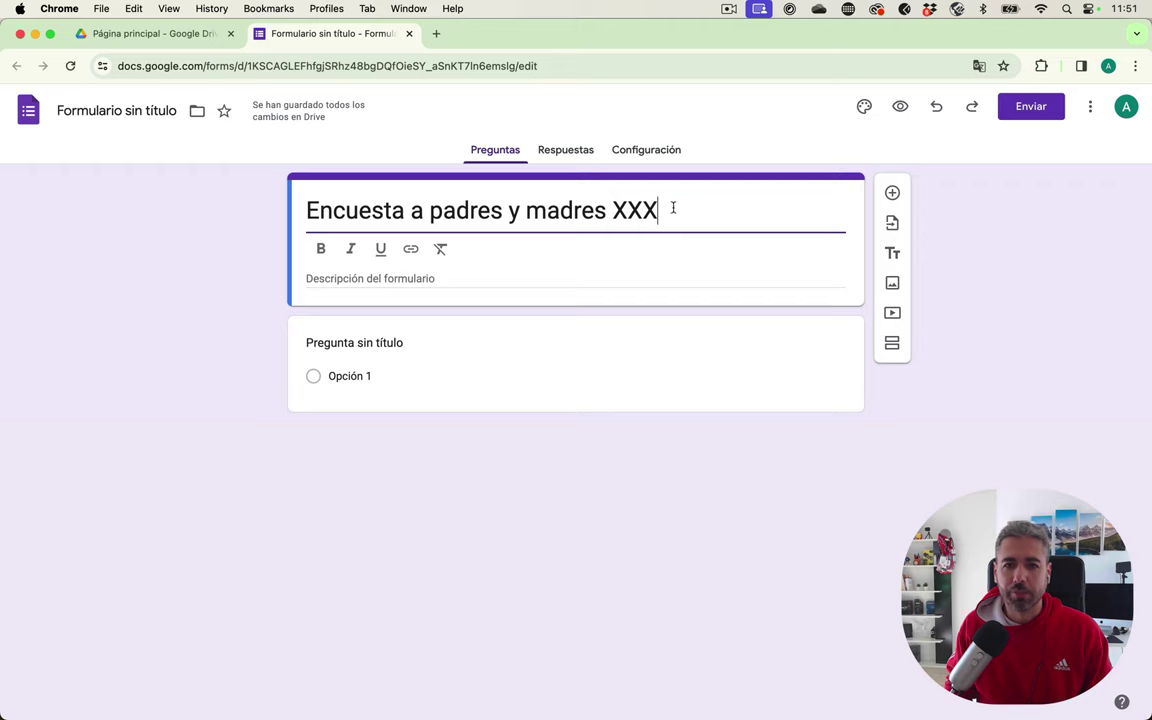
left_click(126, 110)
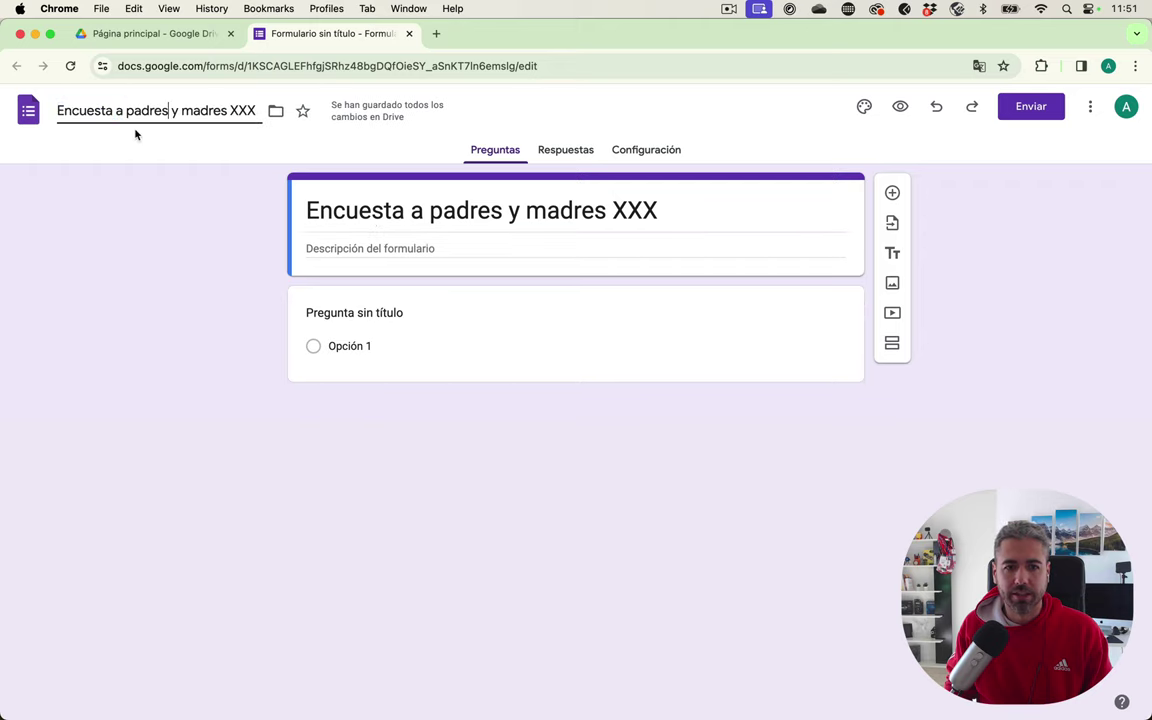
left_click(133, 186)
- Show more files in Drive to look for the new survey, and return to the form editor
left_click(204, 36)
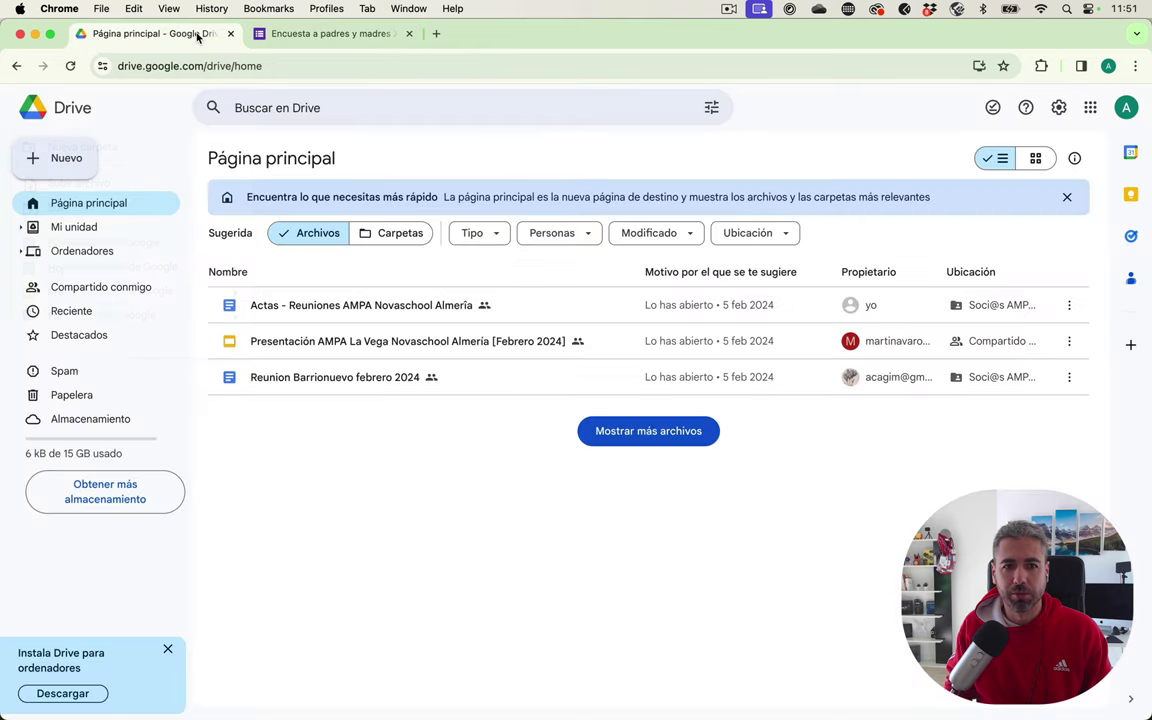
left_click(646, 437)
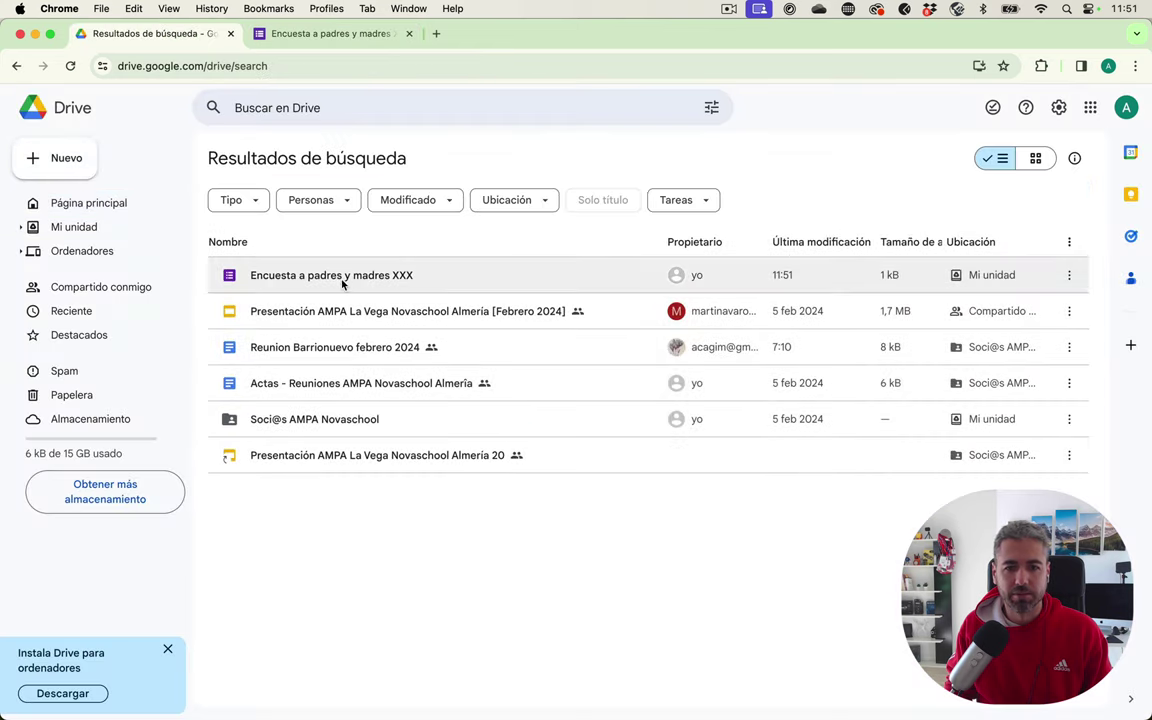
left_click(311, 35)
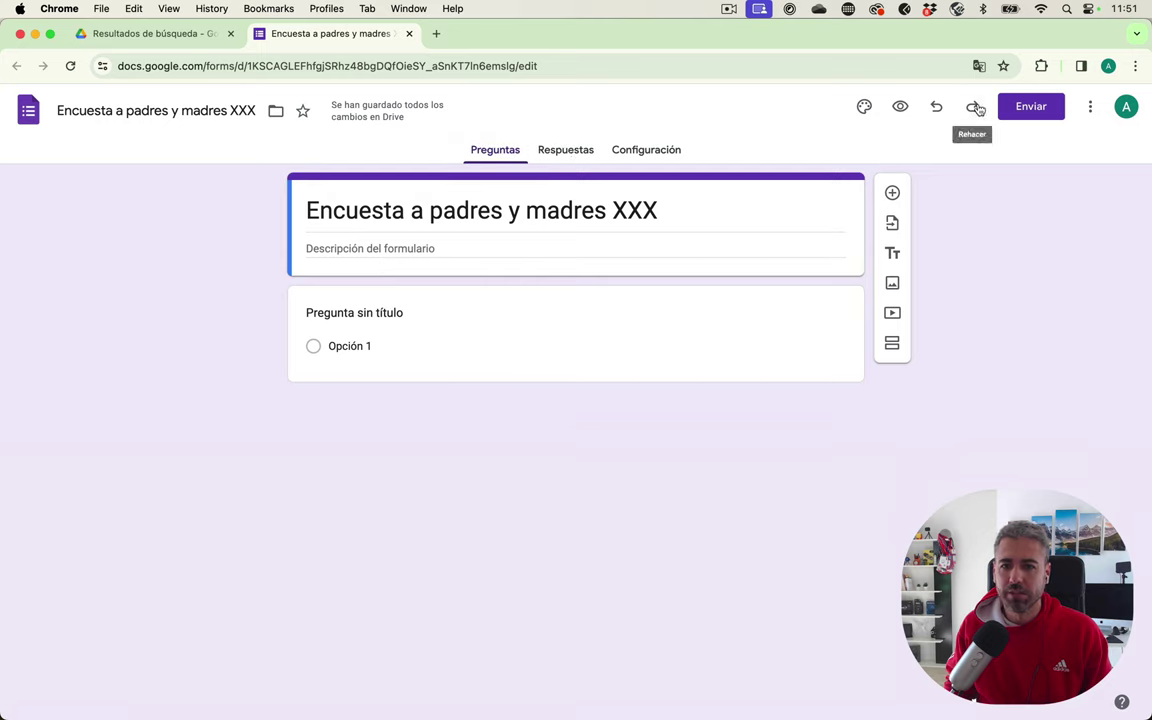
- Generate a shortened link for sending the form and copy it
left_click(1019, 108)
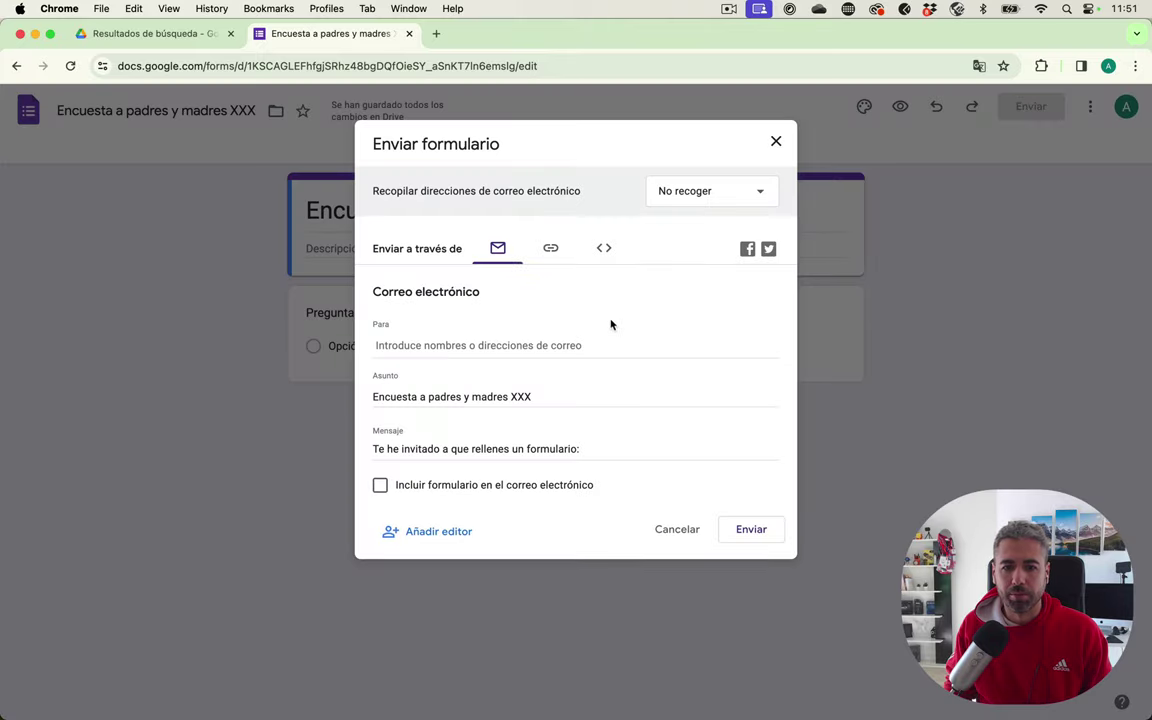
left_click(550, 258)
left_click(412, 322)
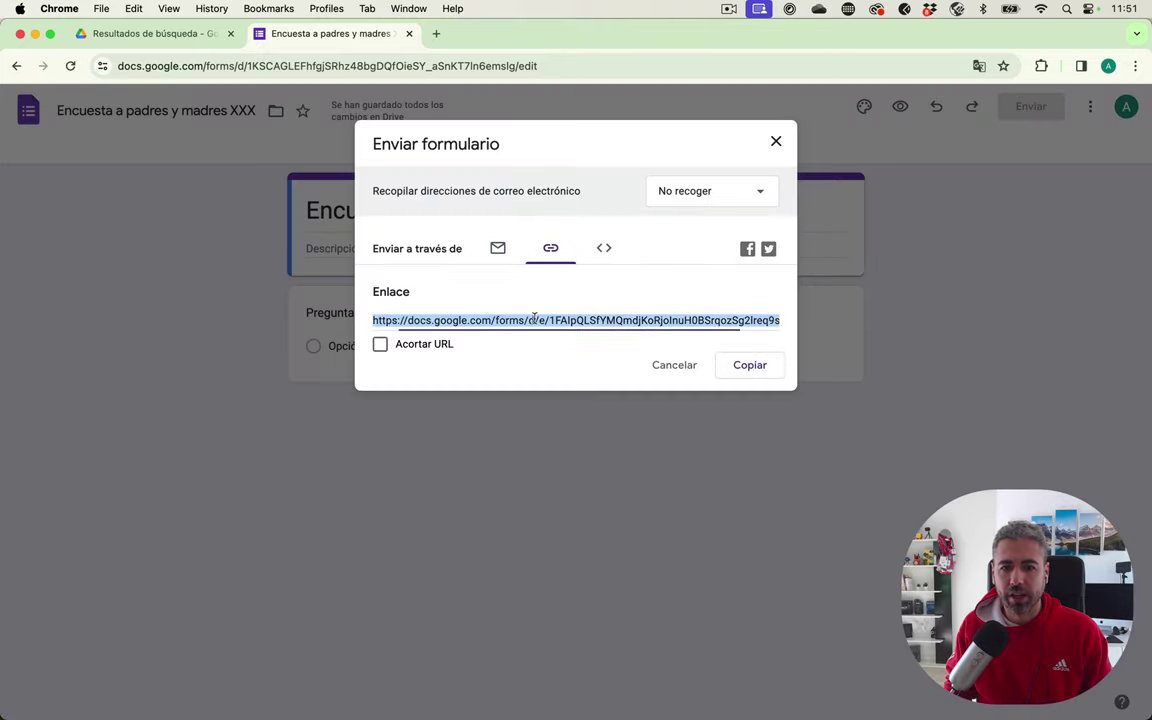
left_click(380, 343)
key("super+c")
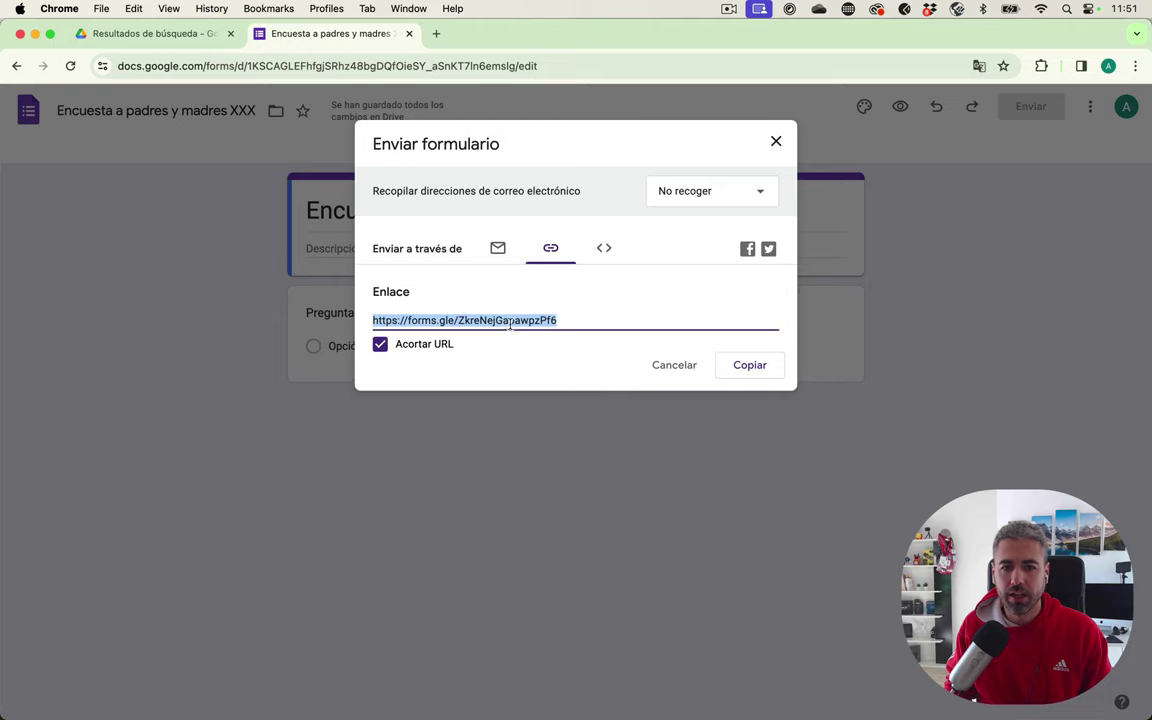
left_click(752, 366)
- Open the copied form link in a new browser tab and accept the automatic-saving notice
left_click(436, 34)
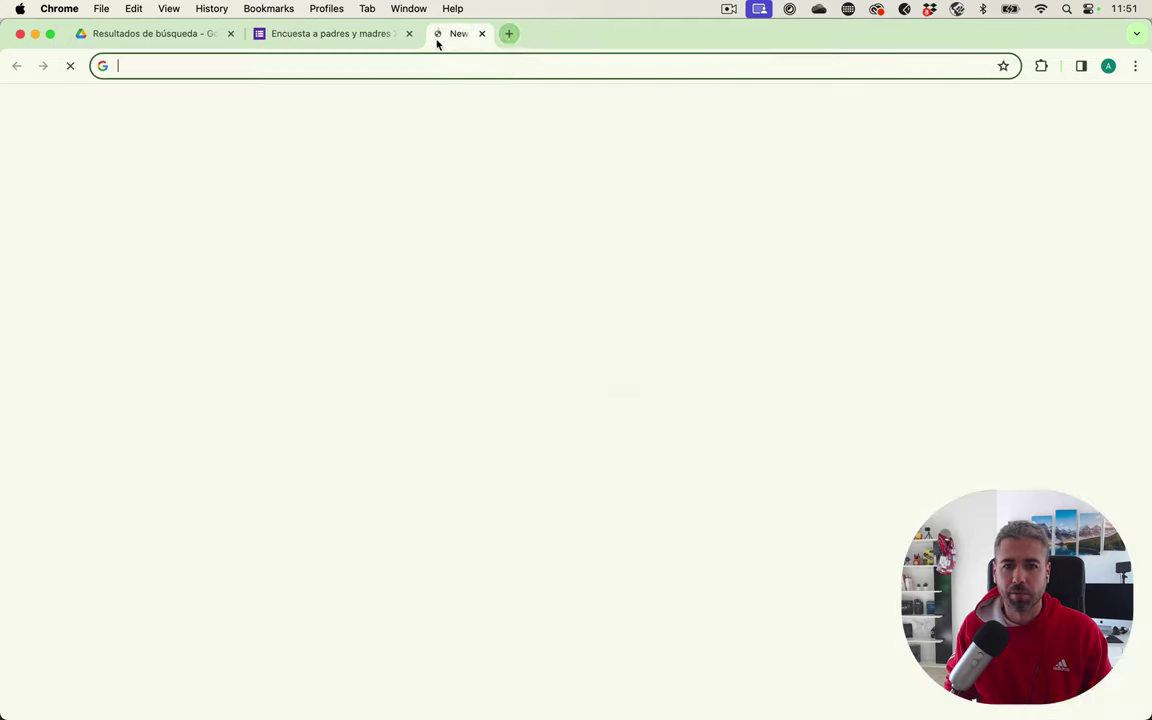
key("super+v")
key("Return")
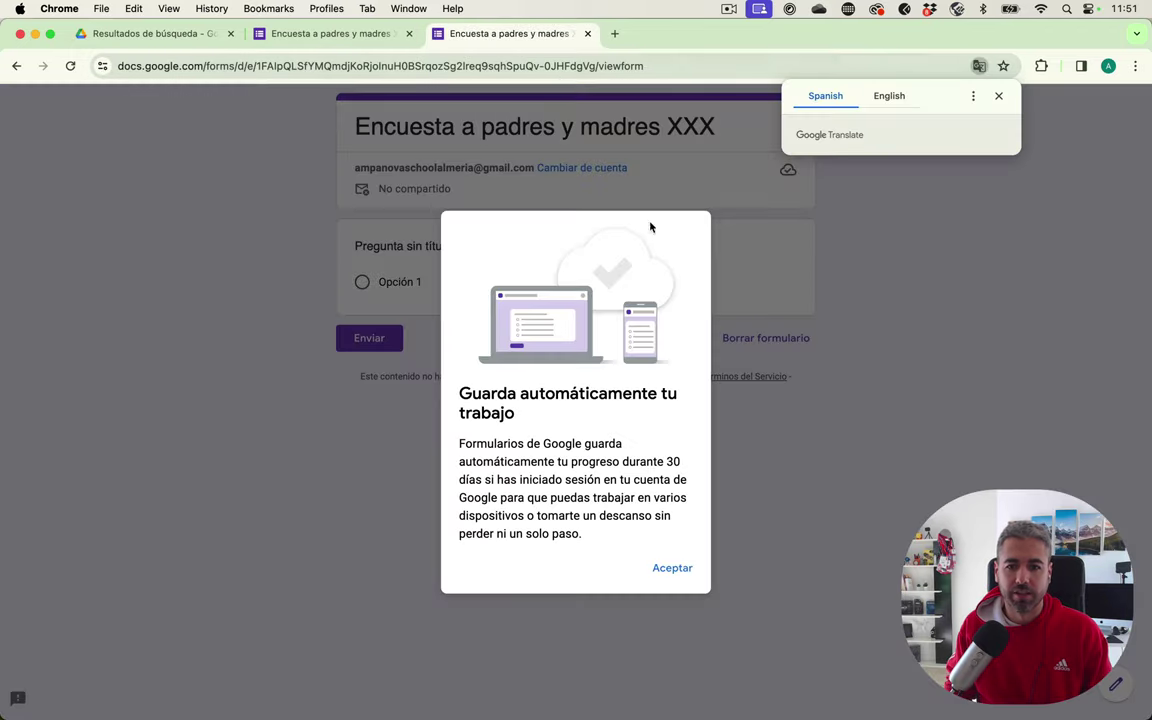
left_click(686, 574)
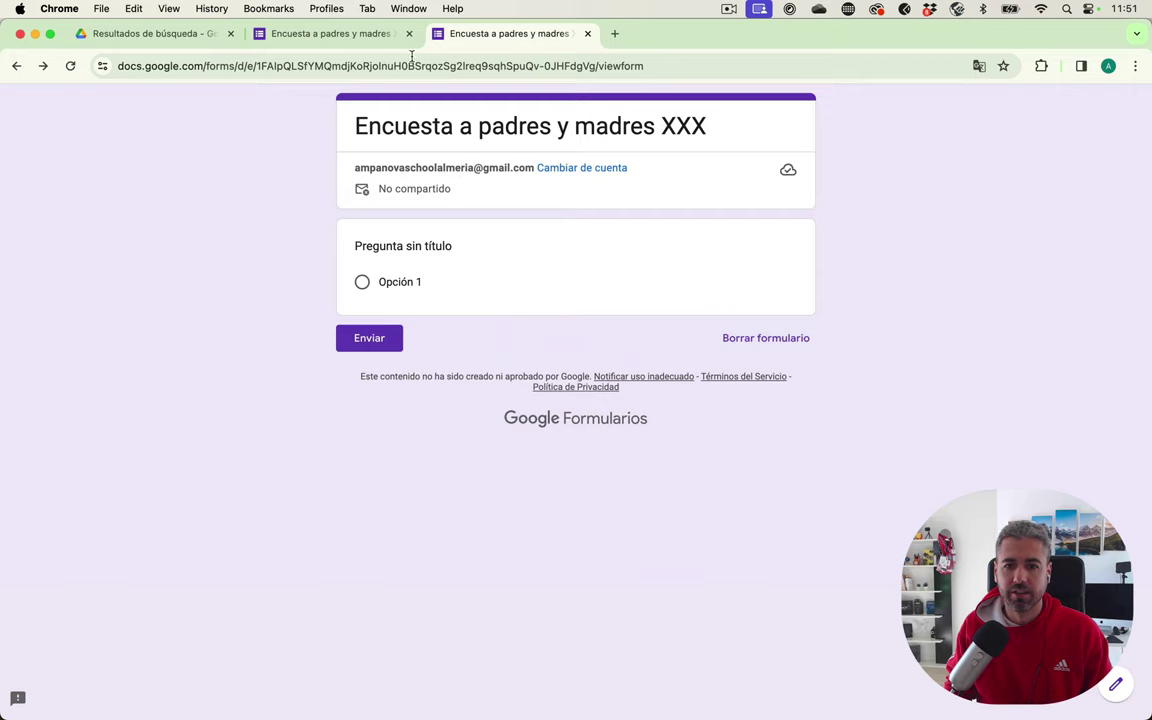
- Back in the editor, add Opción 2, Opción 3 and an "Otro" answer to the untitled question, and make it mandatory
left_click(314, 35)
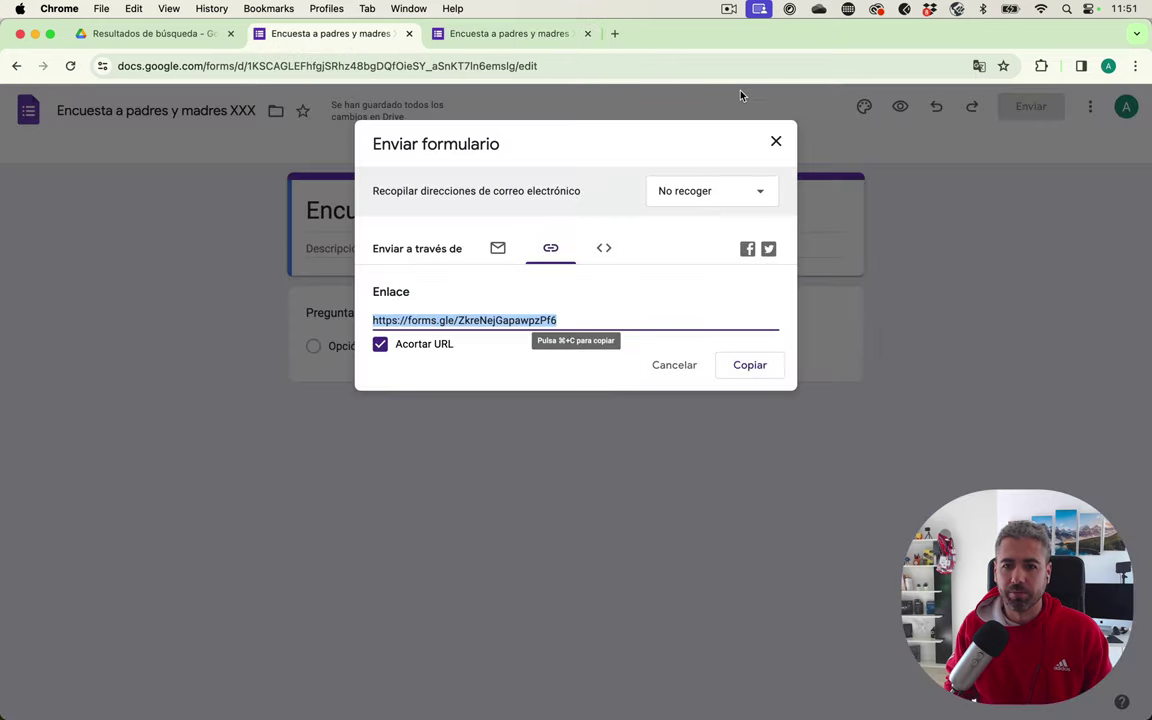
left_click(776, 141)
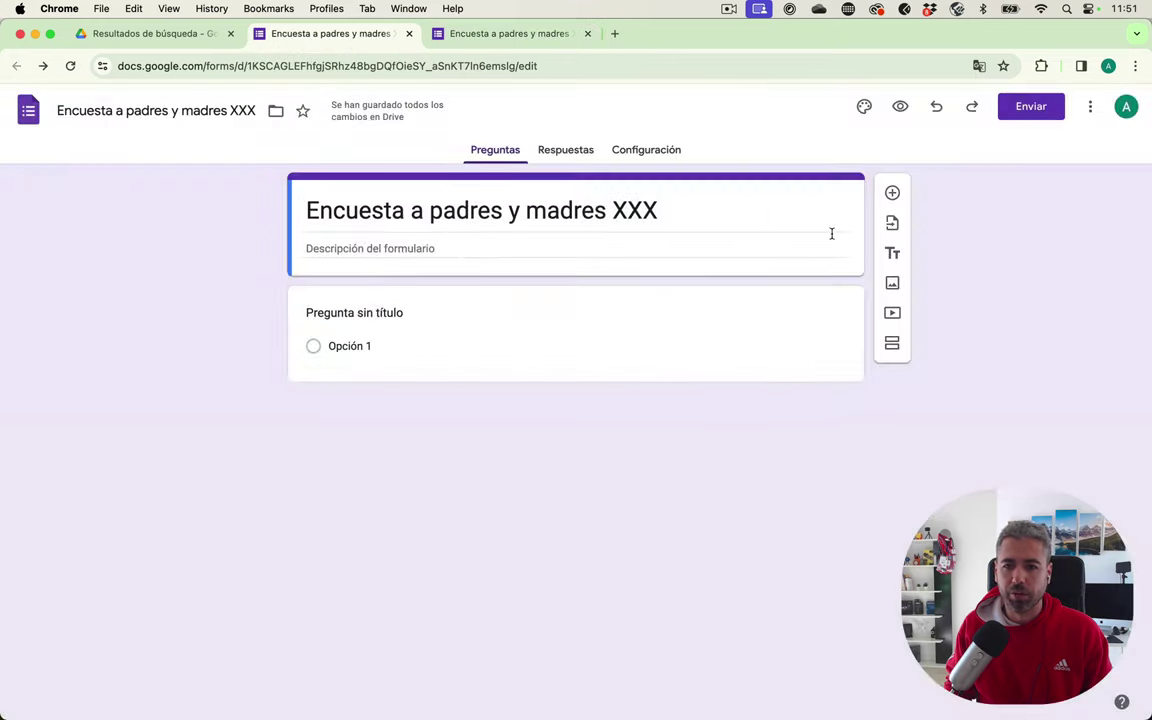
left_click(527, 329)
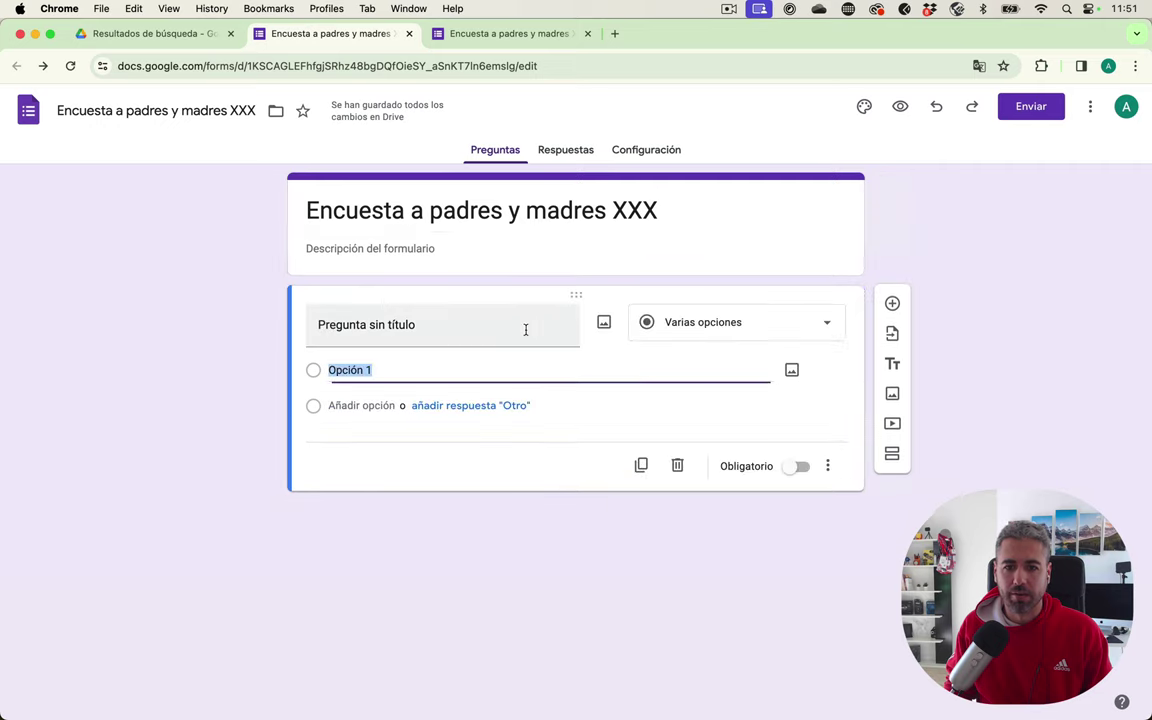
left_click(464, 336)
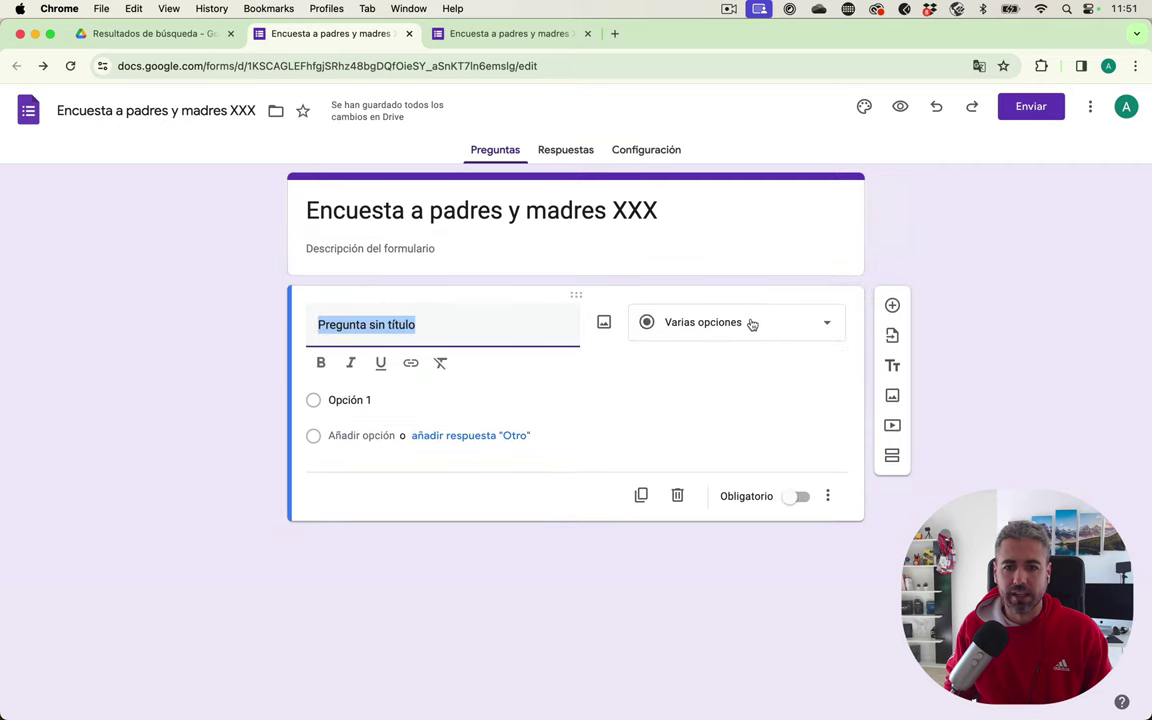
left_click(362, 400)
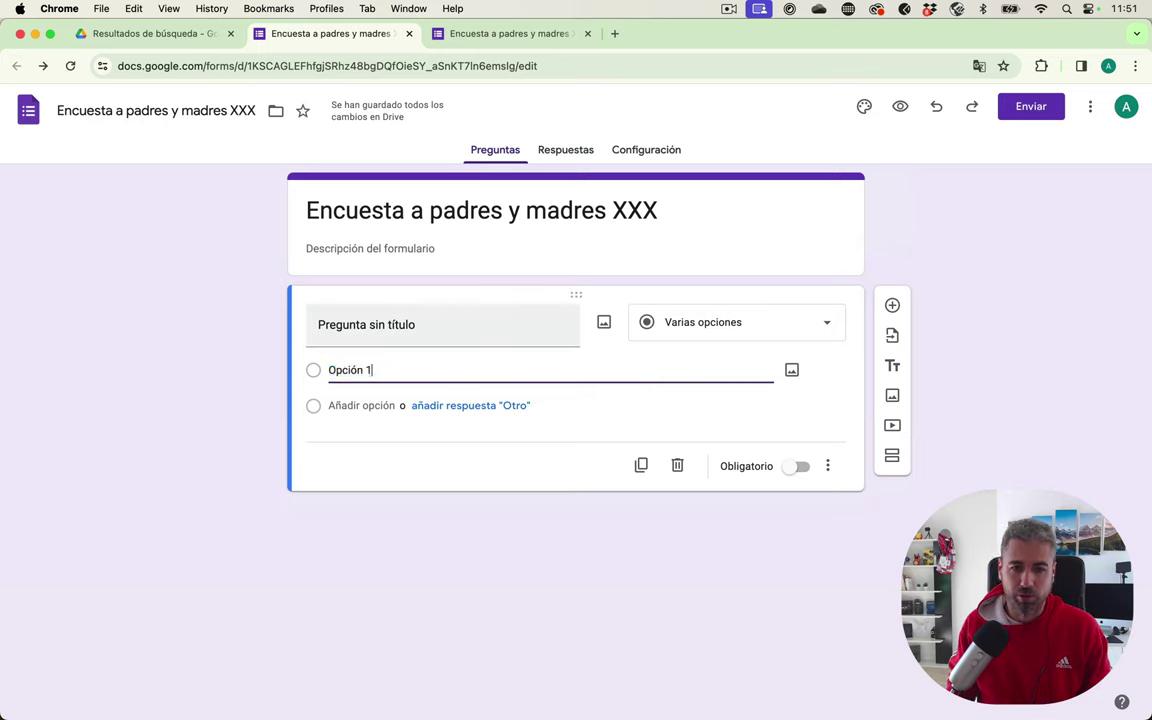
left_click(375, 400)
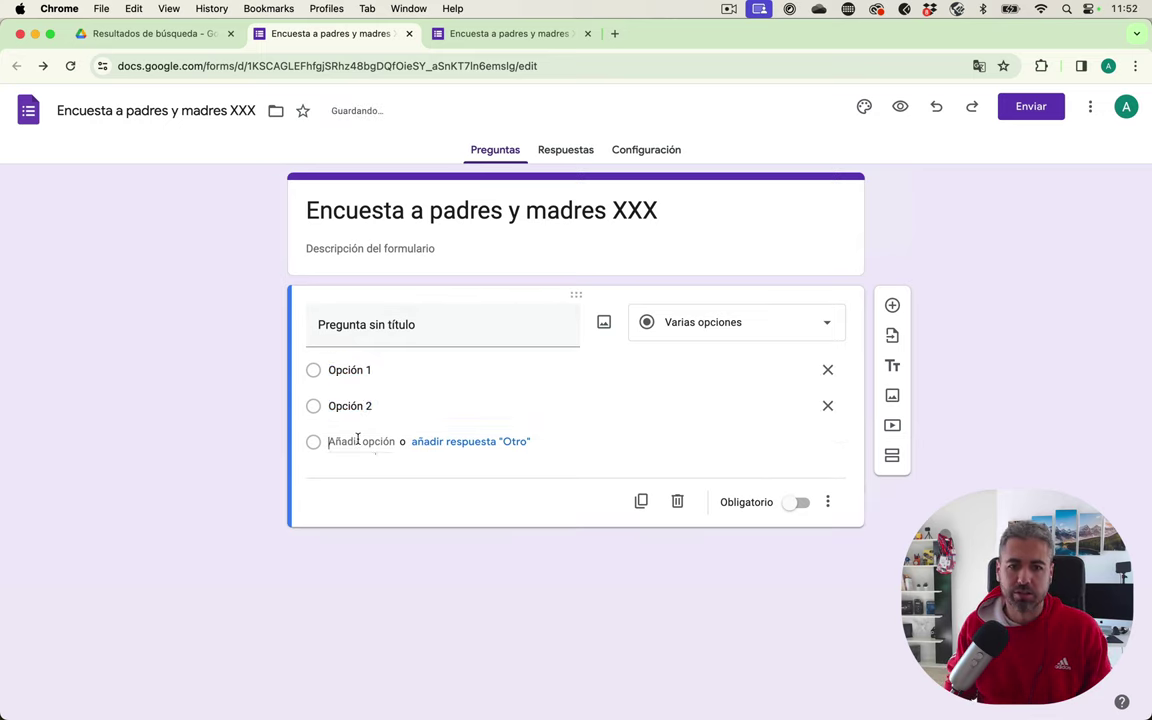
left_click(357, 440)
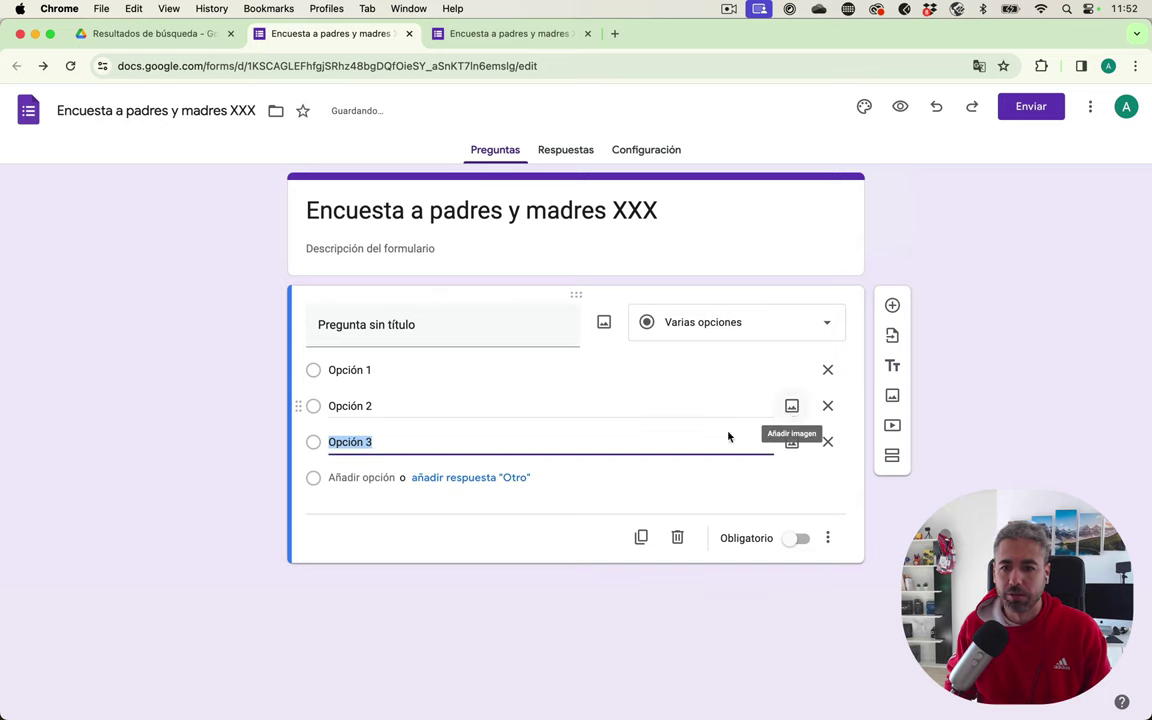
left_click(493, 478)
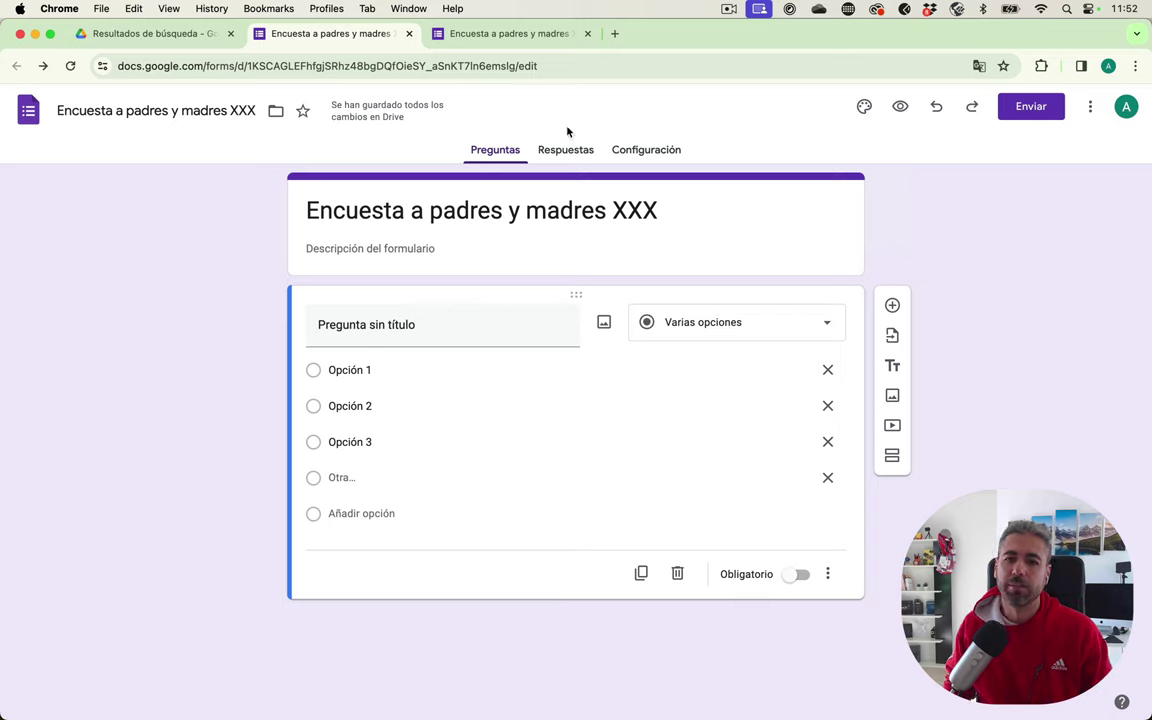
left_click(797, 576)
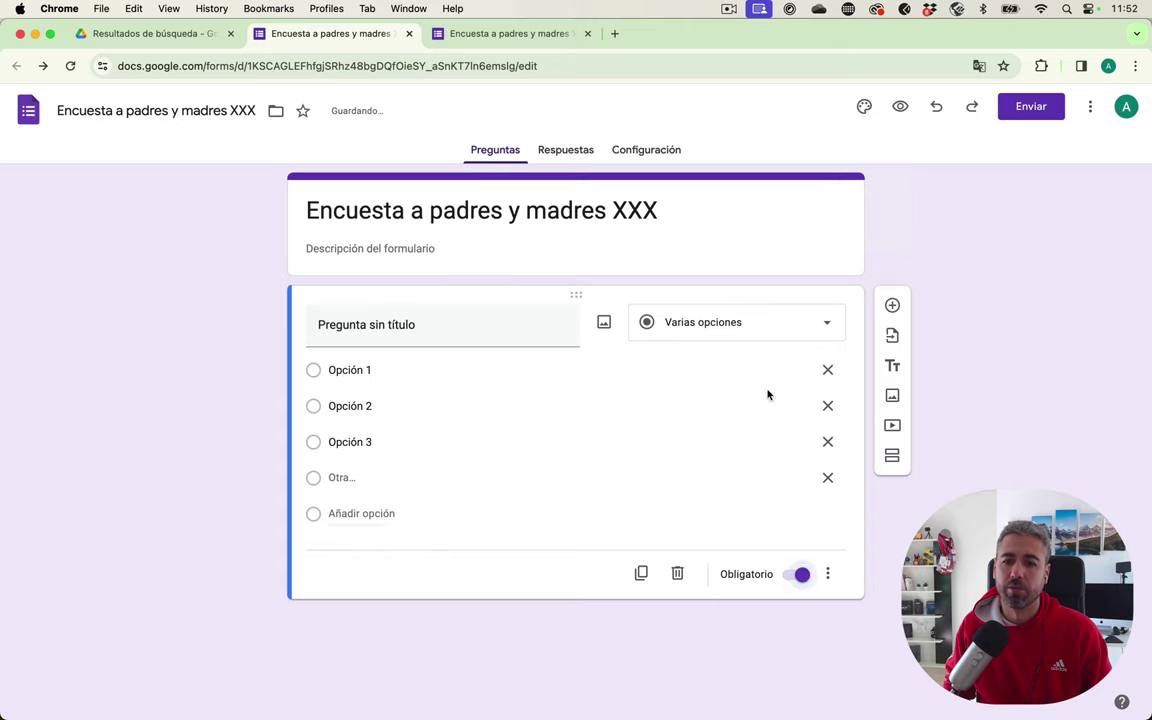
- Reload the respondent view, test selecting Opción 2 and Opción 1, and reload the page with Opción 1 selected
left_click(505, 40)
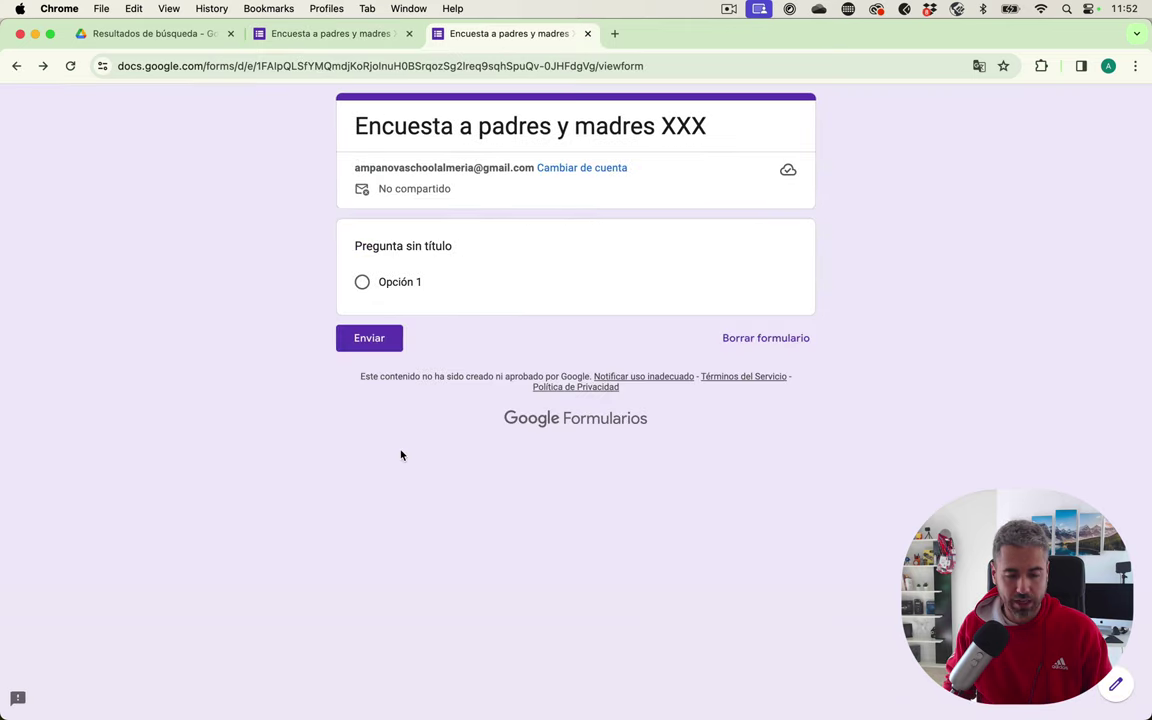
key("super+r")
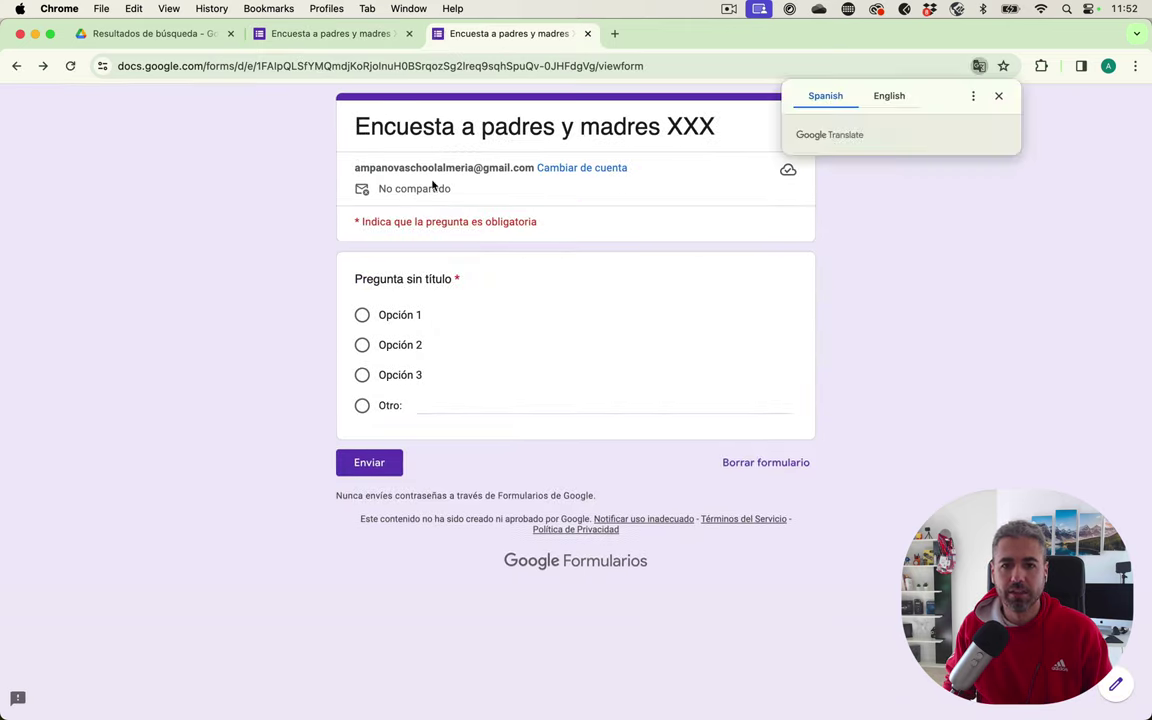
left_click(409, 326)
left_click(408, 368)
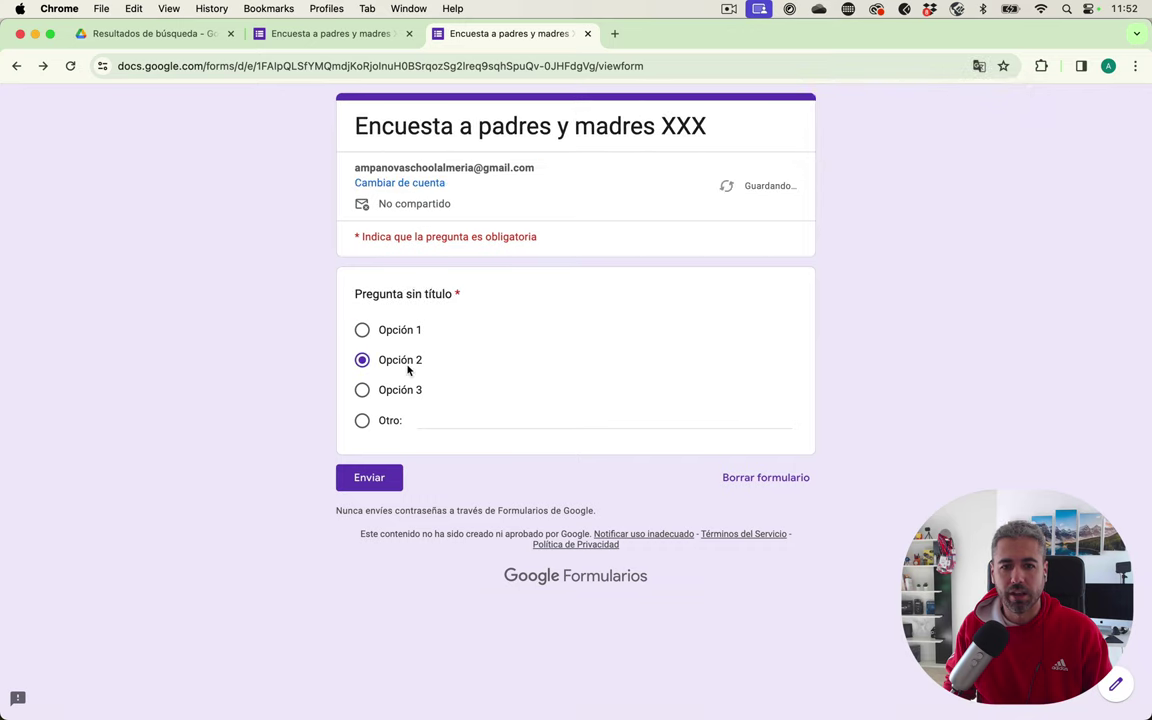
left_click(411, 331)
key("super+r")
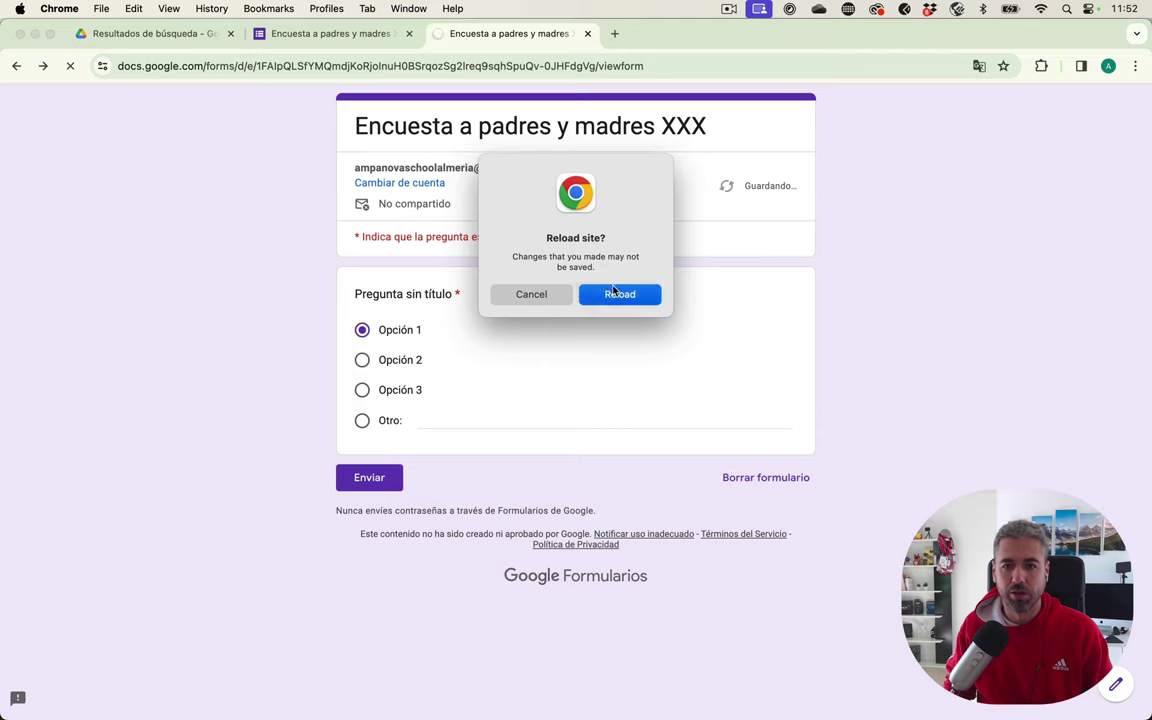
left_click(615, 291)
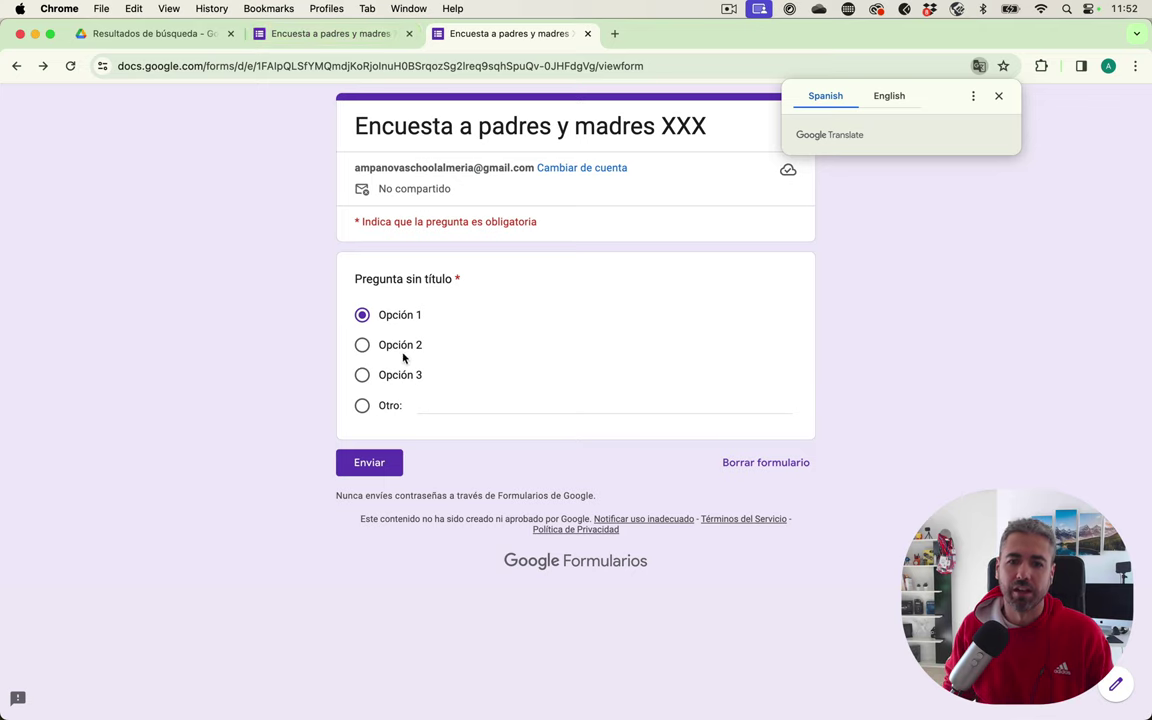
- Clear the respondent form's answers, try to submit it without an answer, and return to the form editor
left_click(779, 480)
left_click(665, 450)
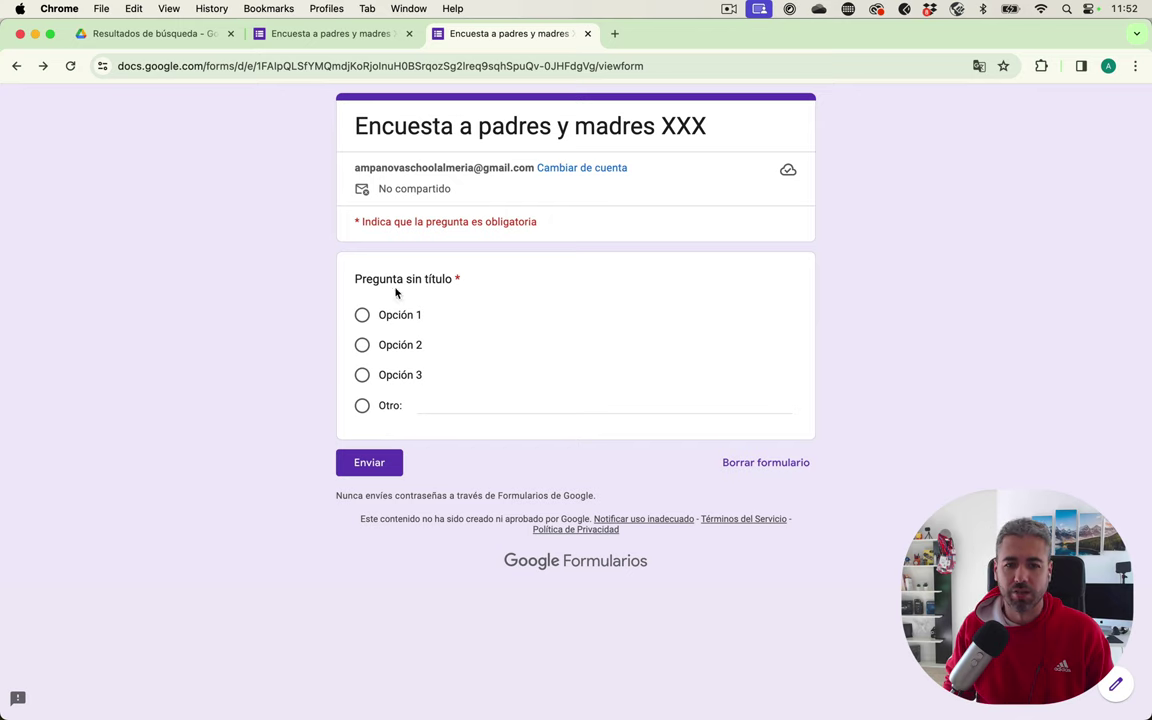
left_click(368, 463)
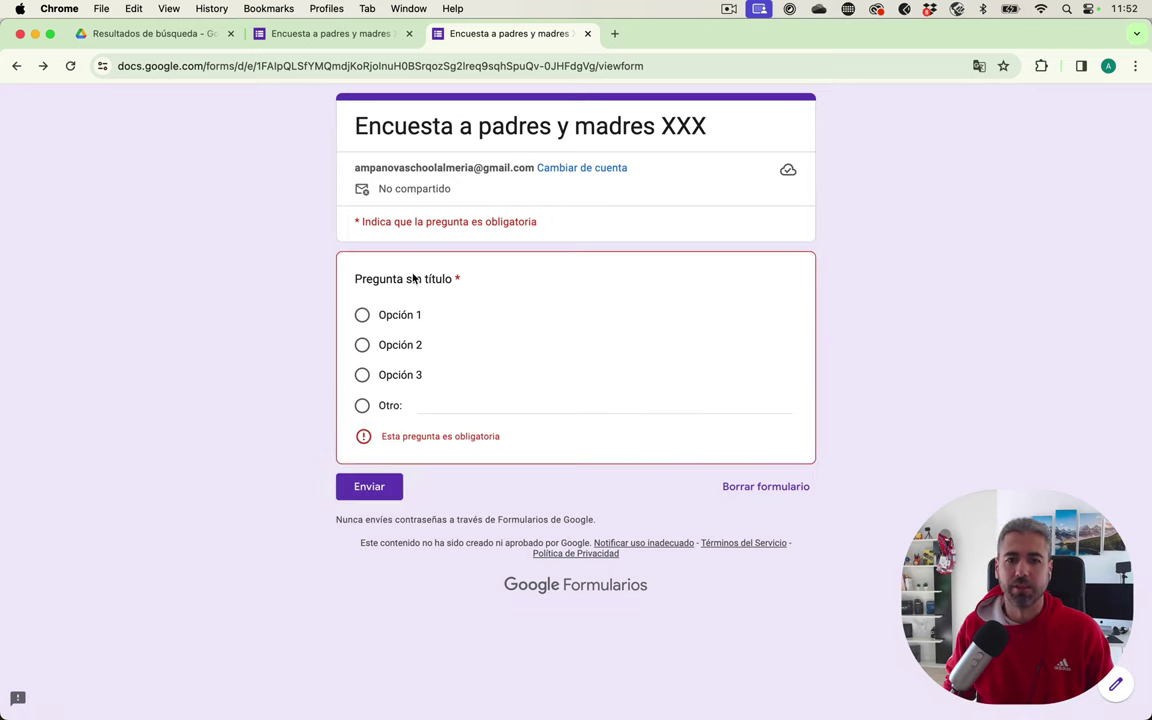
left_click(374, 36)
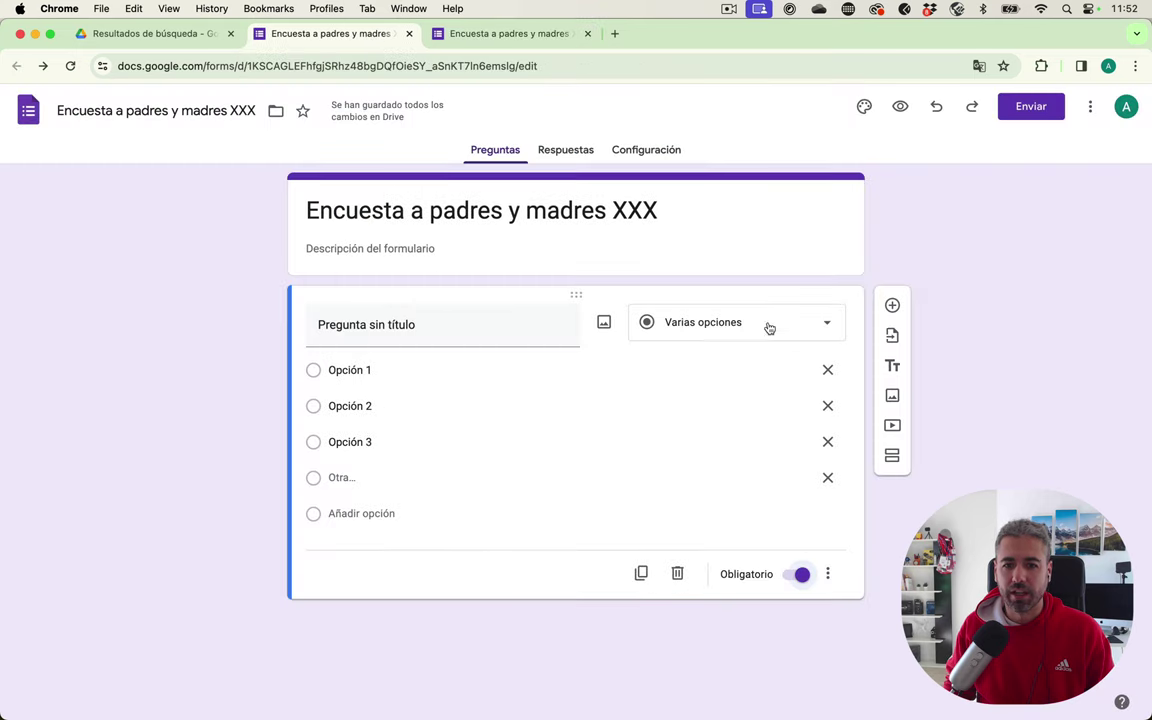
- Add a second question of type Respuesta corta below the untitled question and title it "Teléfono"
left_click(893, 306)
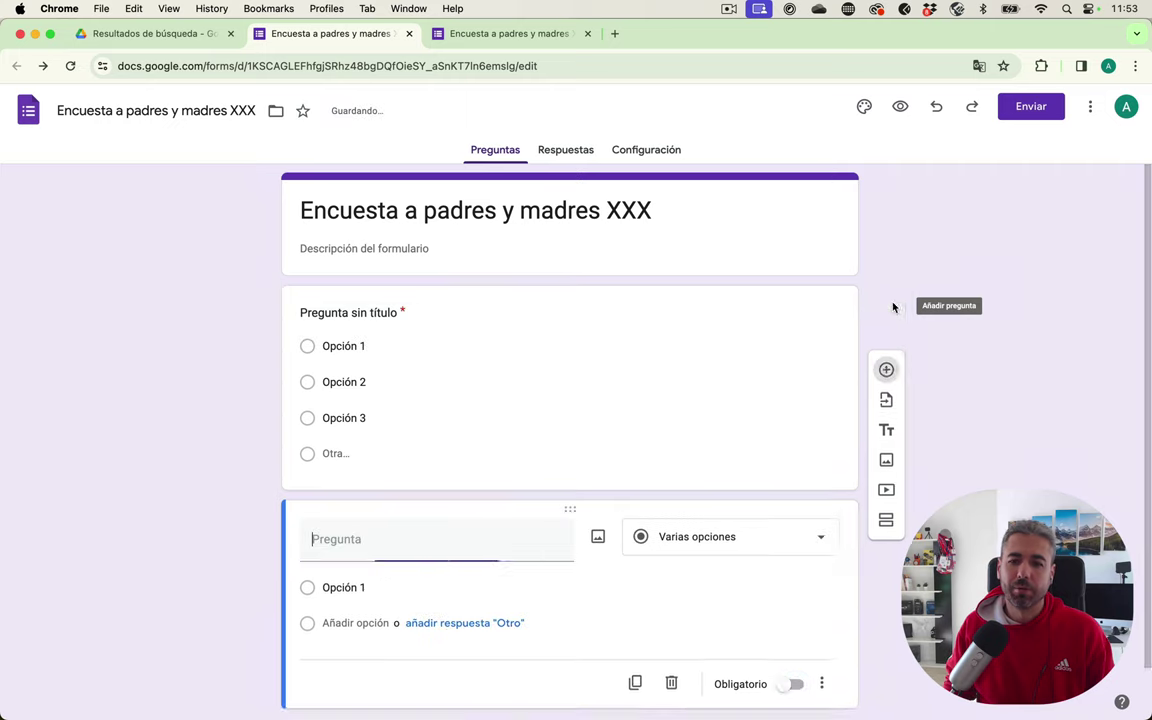
left_click(706, 465)
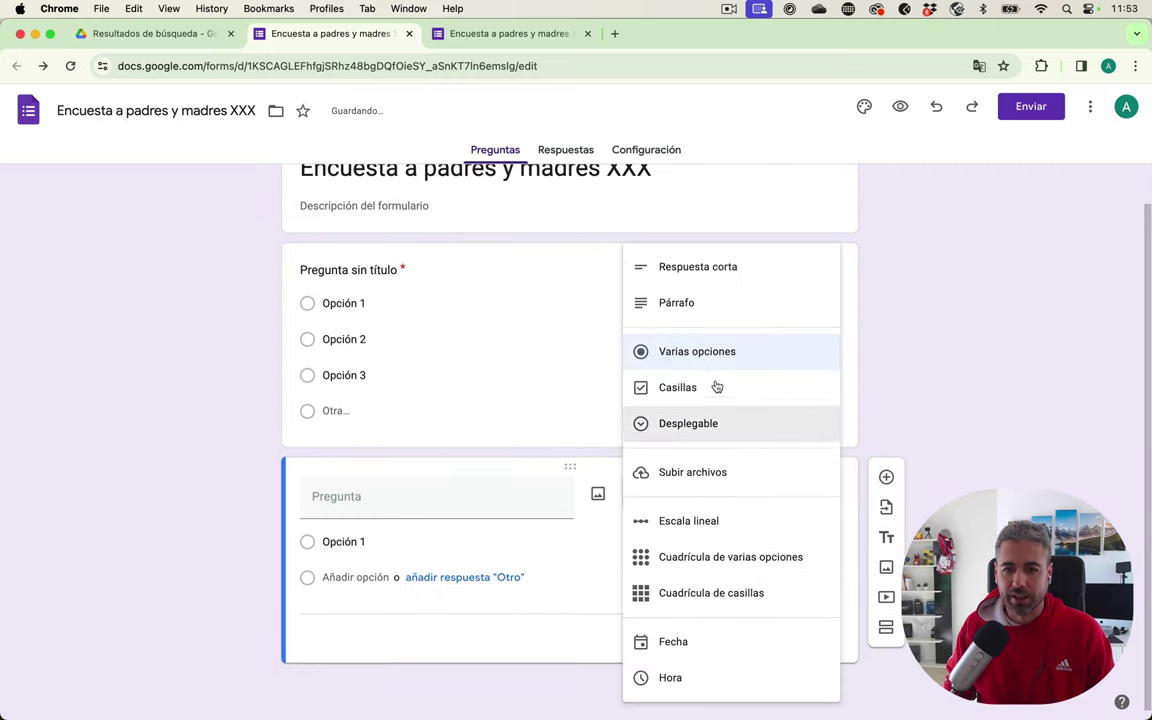
left_click(714, 270)
left_click(433, 518)
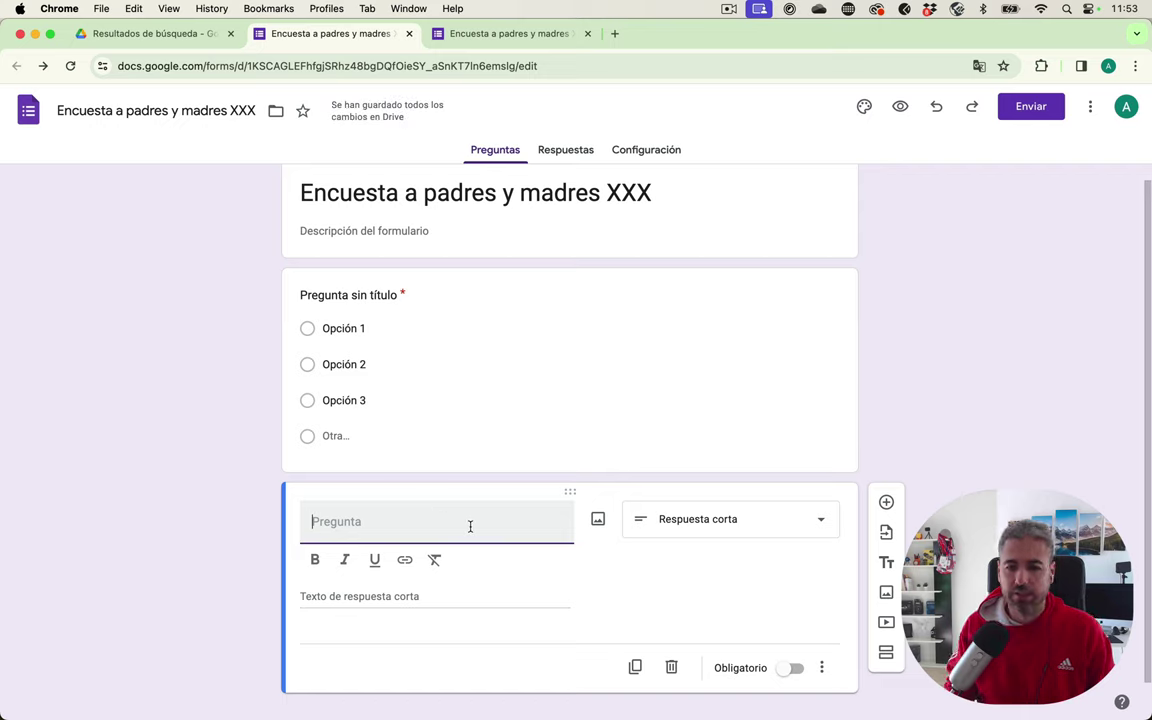
type("Teléfono")
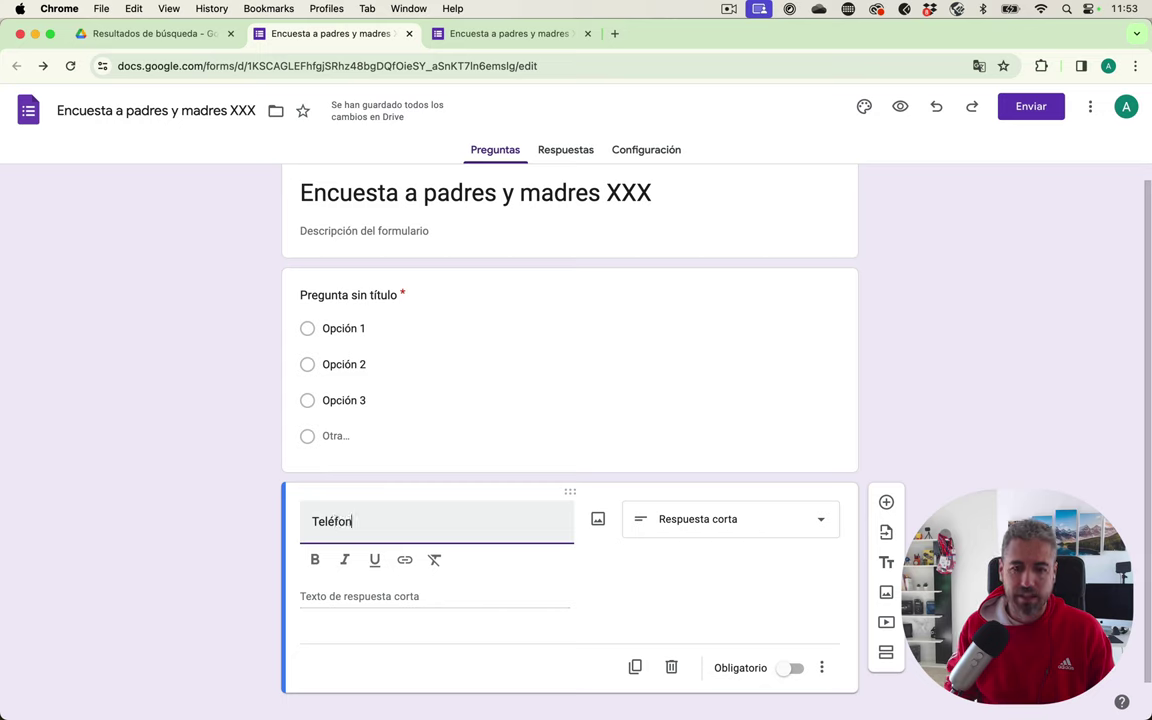
left_click(612, 571)
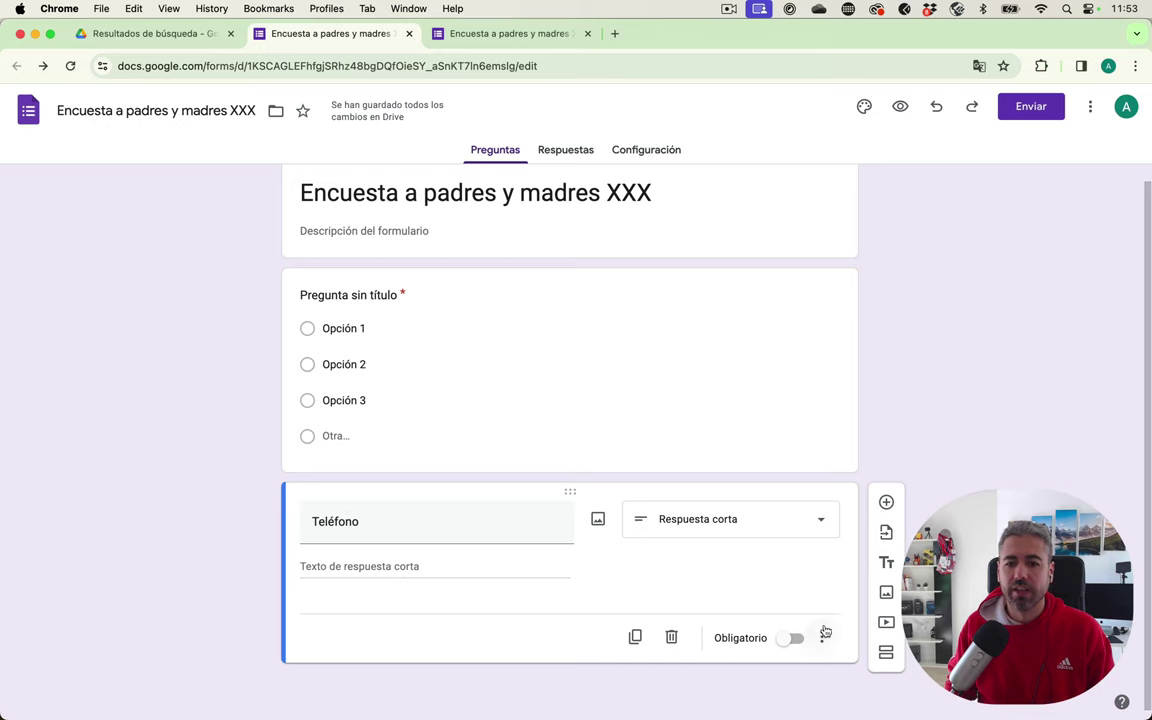
- Reload the respondent view and test the Teléfono answer with "asdasdasda asdasd", duplicating the text to make the entry longer
left_click(540, 33)
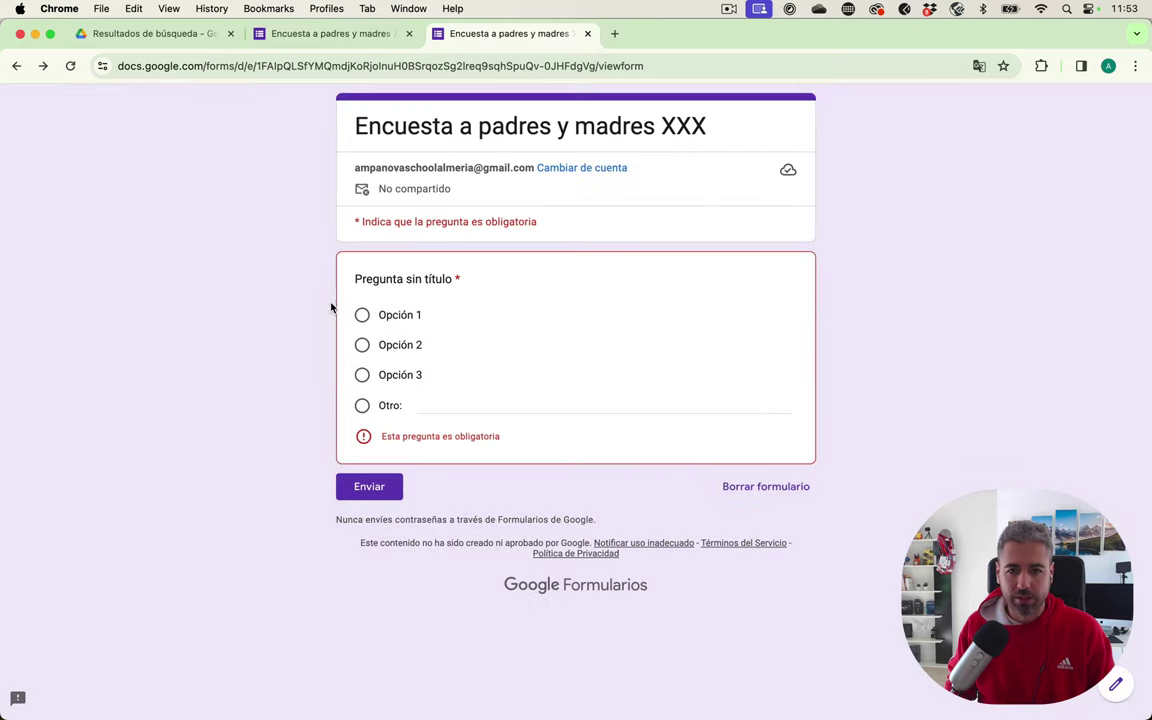
key("super+r")
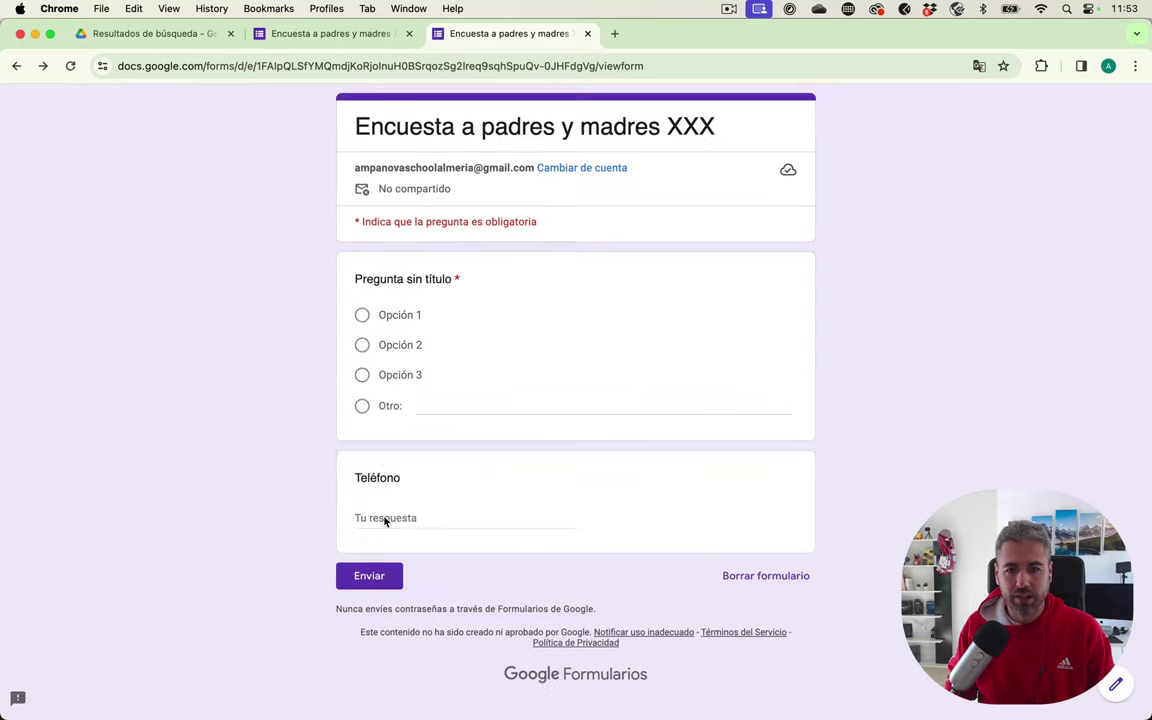
left_click(384, 519)
type("asdasdasda asda")
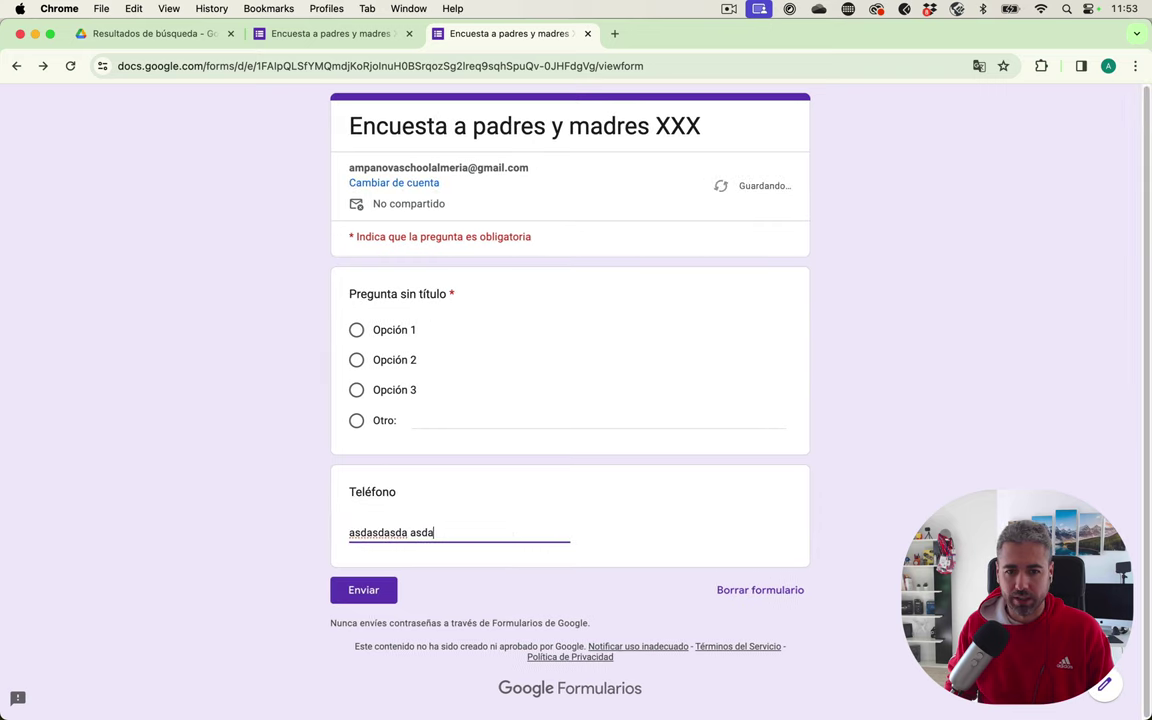
type("sd")
key("super+a")
key("super+c")
left_click(514, 543)
key("super+v")
key("super+v")
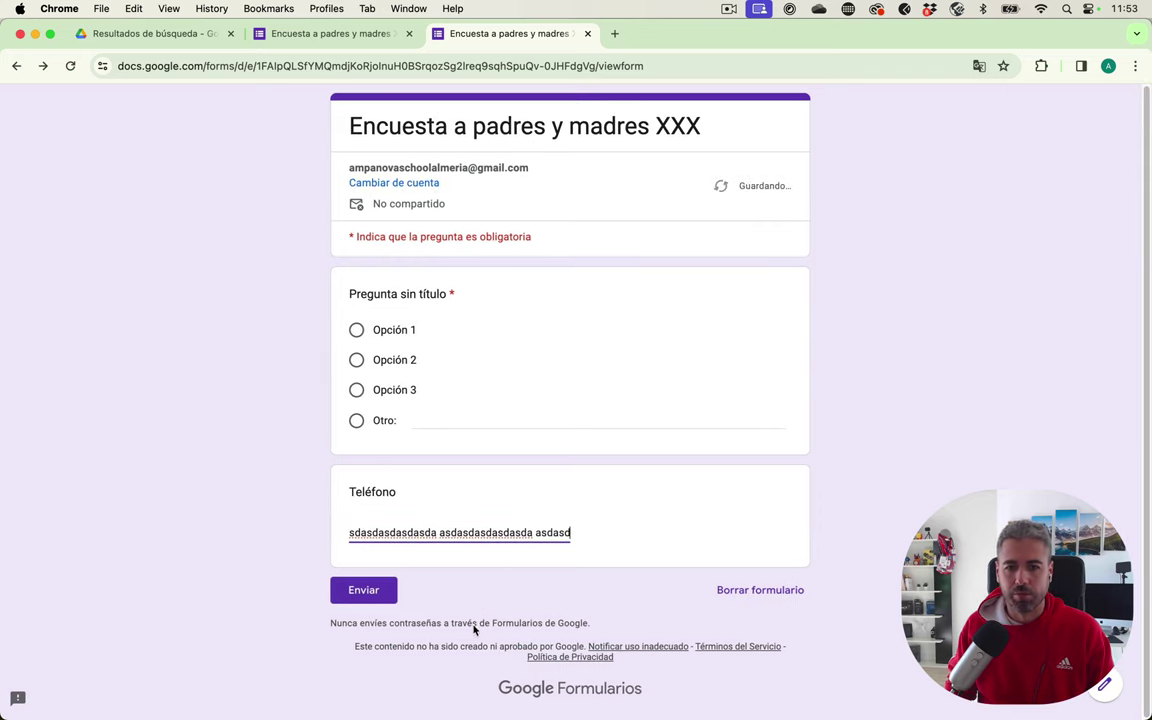
- Back in the form editor, change the Teléfono question's type to Párrafo
key("super+alt+Left")
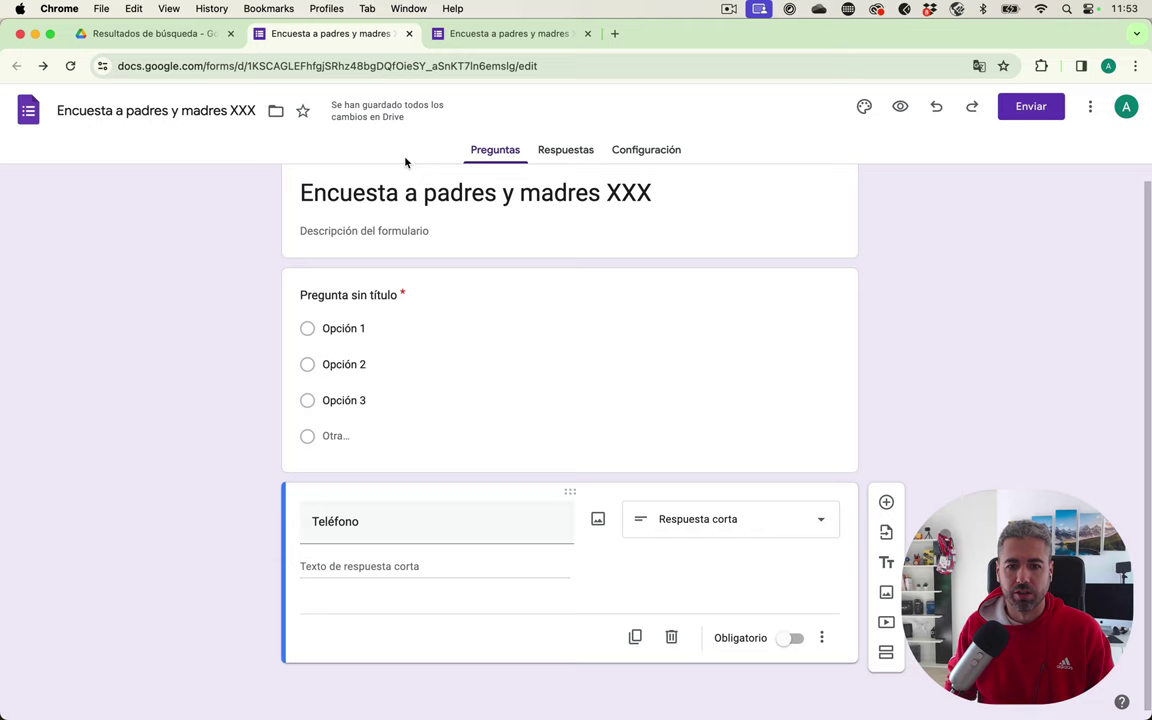
left_click(675, 531)
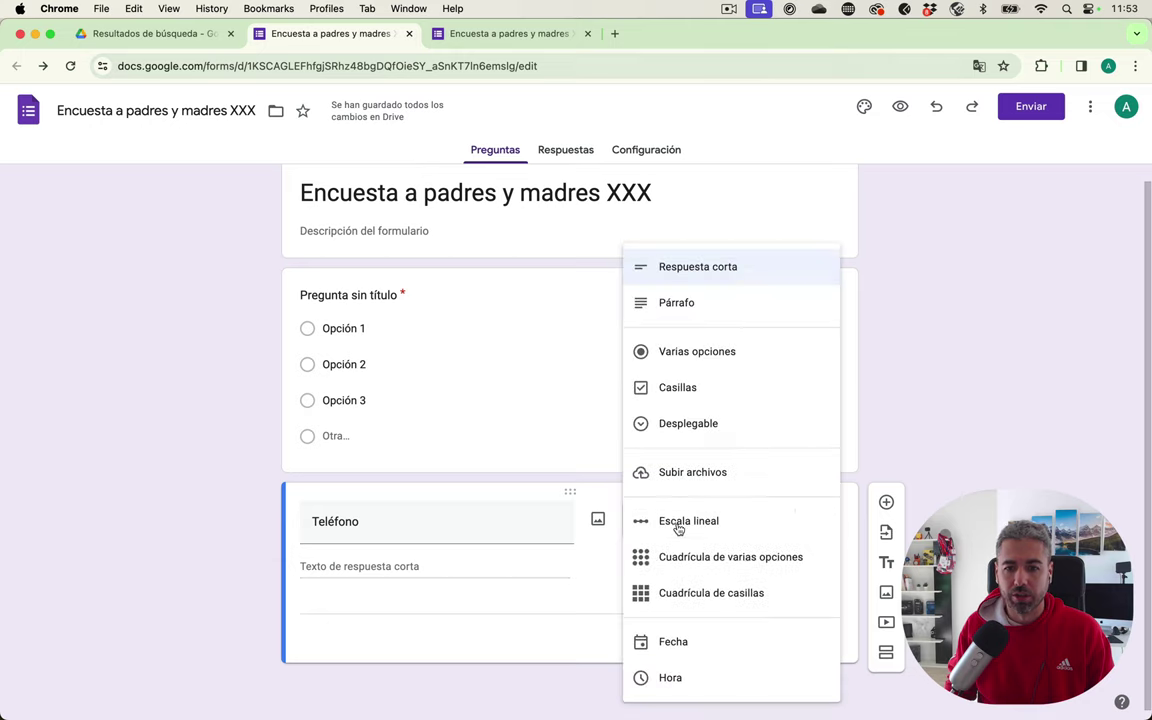
left_click(710, 297)
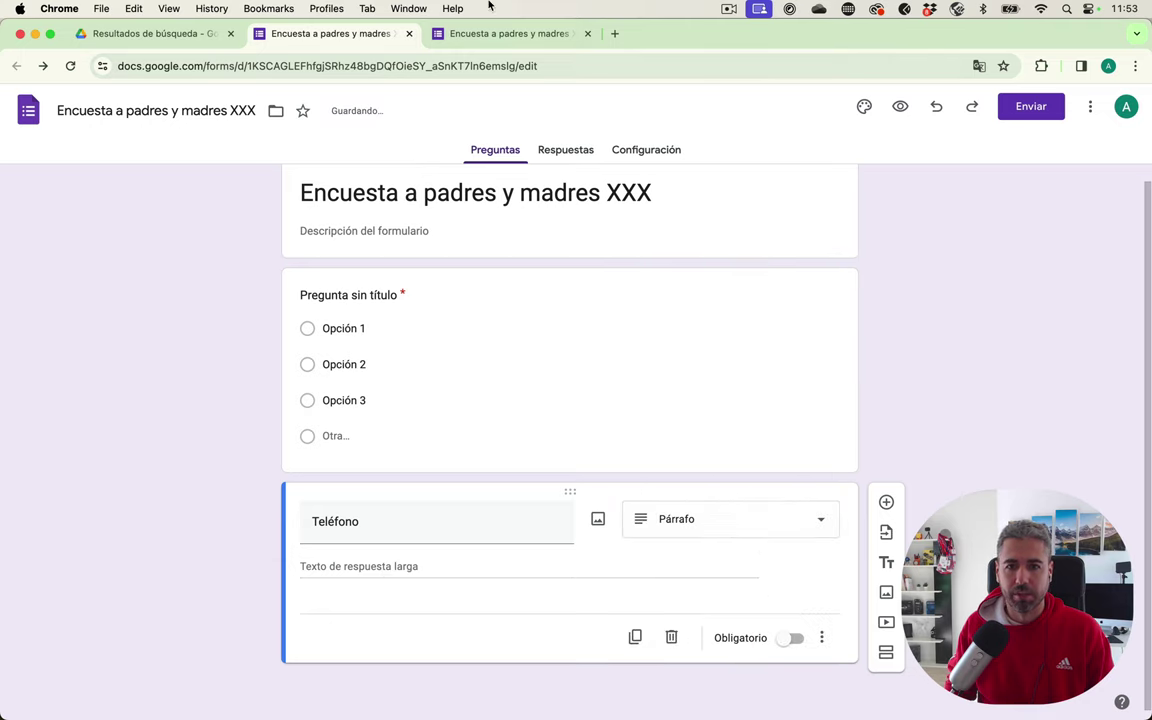
- Reload the respondent view and test a multi-line Teléfono answer by adding two extra lines reading "asd"
key("super+alt+Right")
key("super+r")
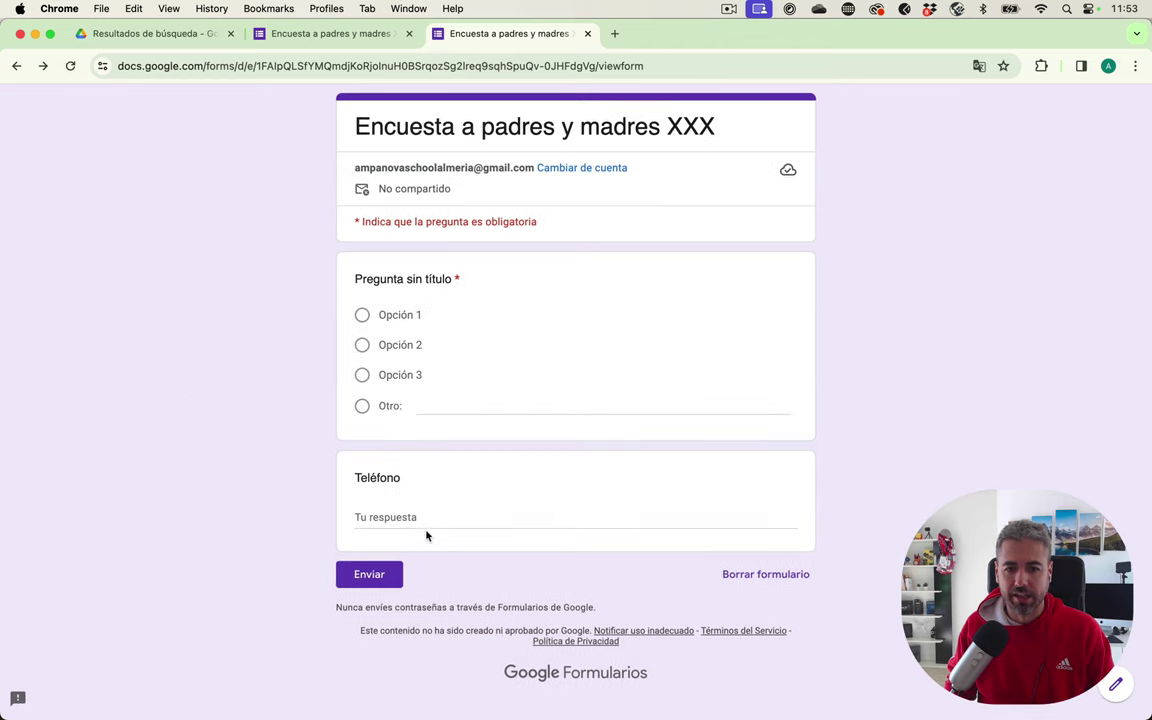
left_click_drag(452, 531, 485, 548)
key("Down")
type("asd")
key("Return")
type("asd")
key("Return")
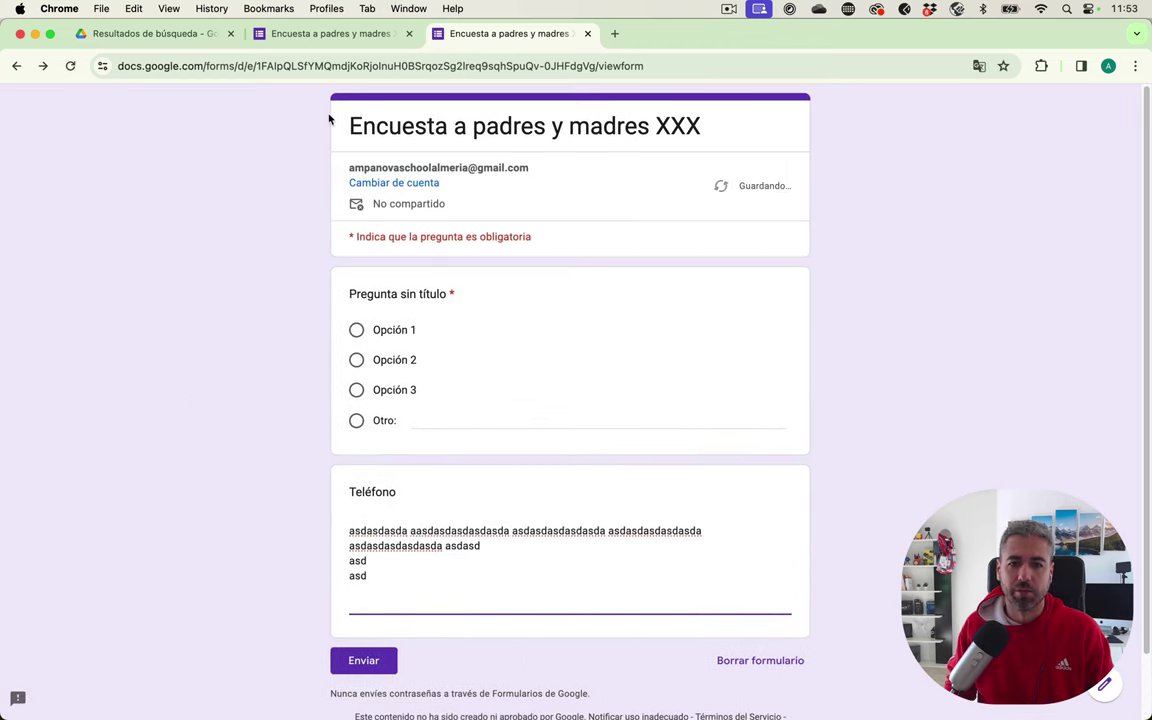
- In the editor, change the Teléfono question to Casillas and retitle it "Qué medios te parece adecuados para la comunicación"
left_click(345, 36)
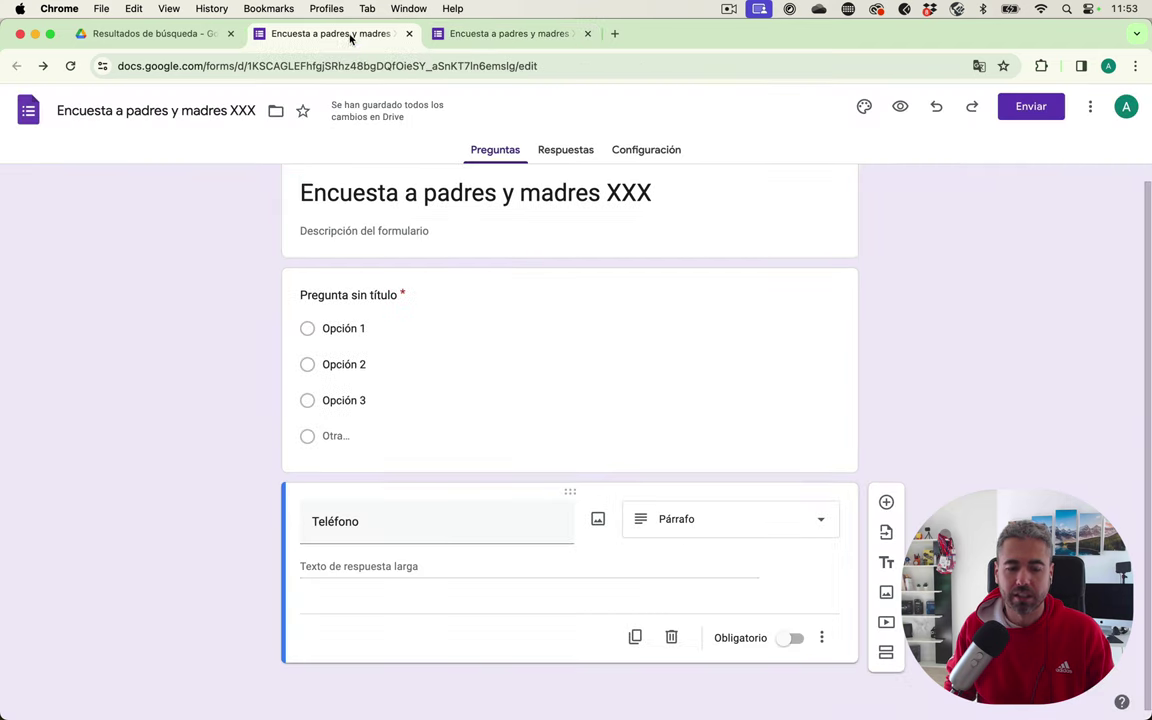
left_click(730, 533)
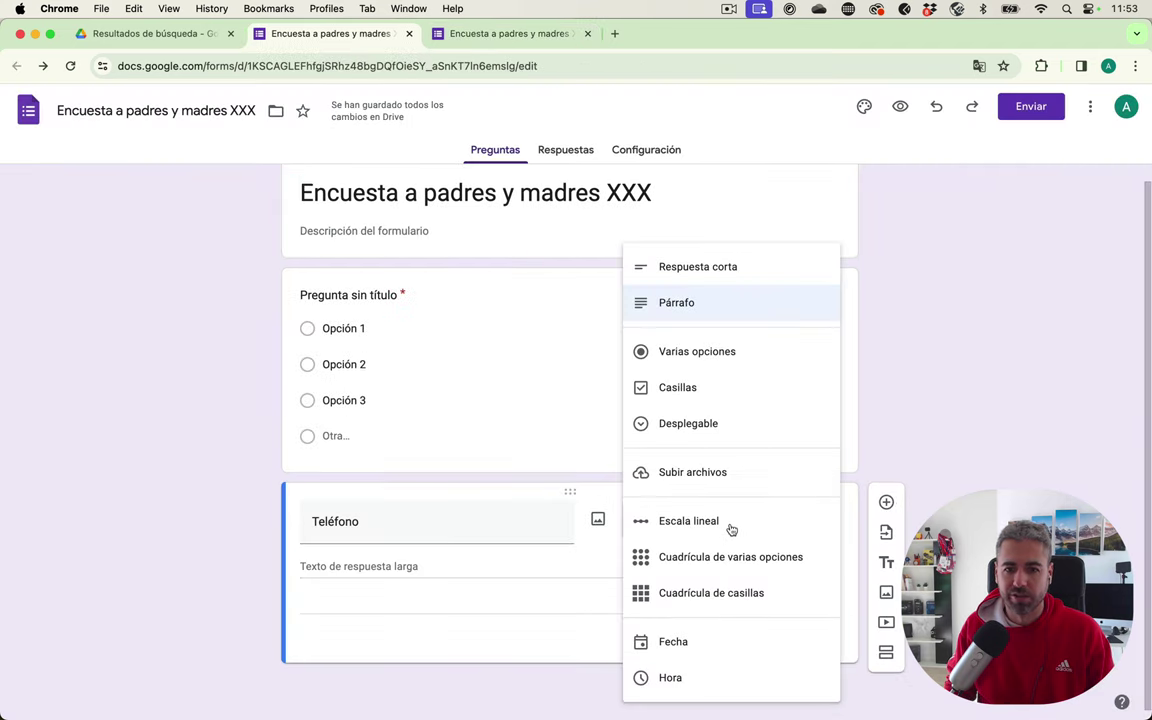
left_click(705, 395)
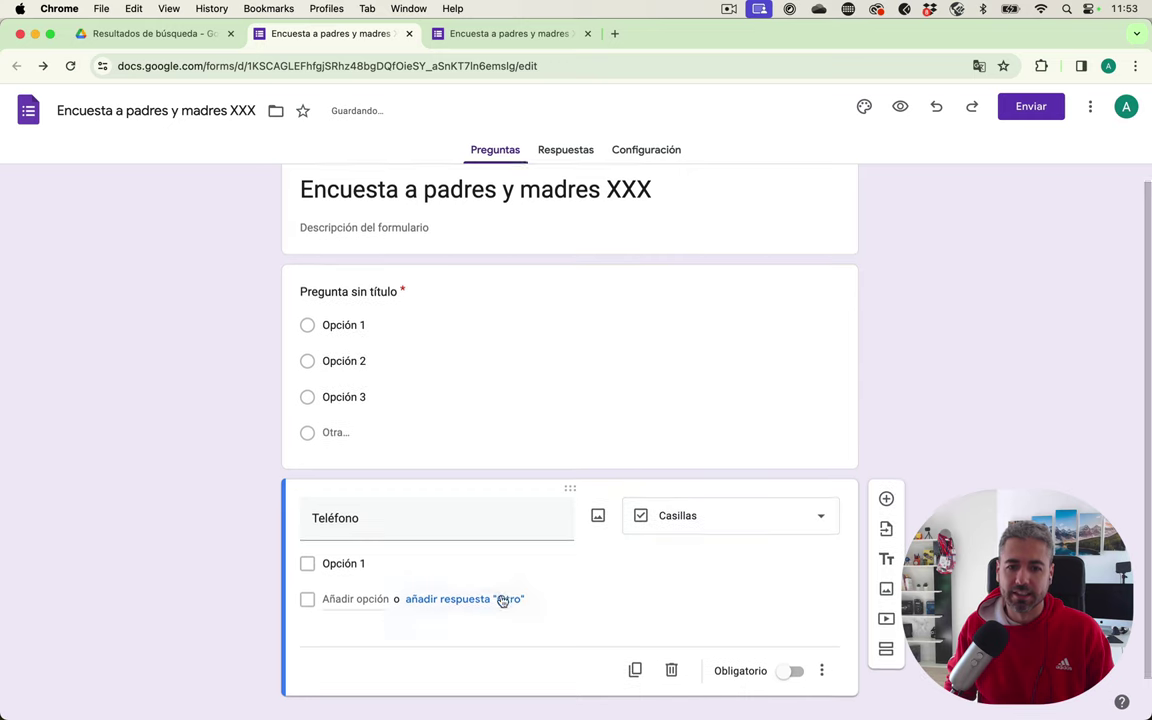
scroll(470, 560, "down", 1)
left_click(439, 491)
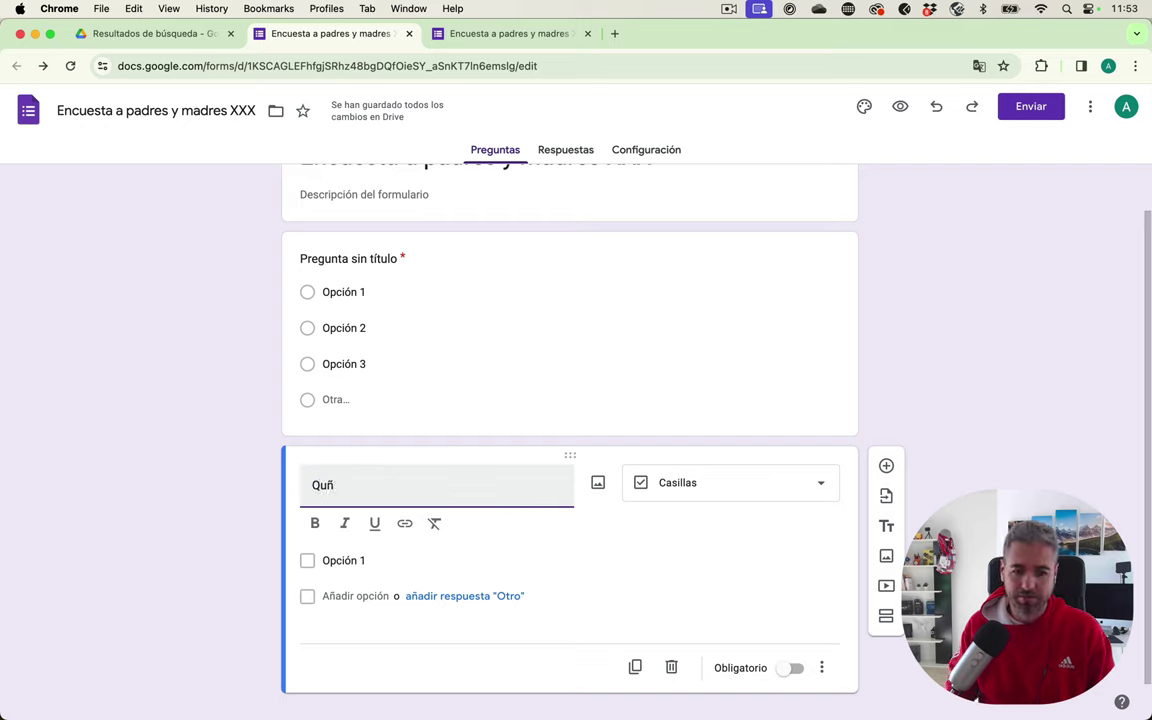
type("é medios te parece adeu")
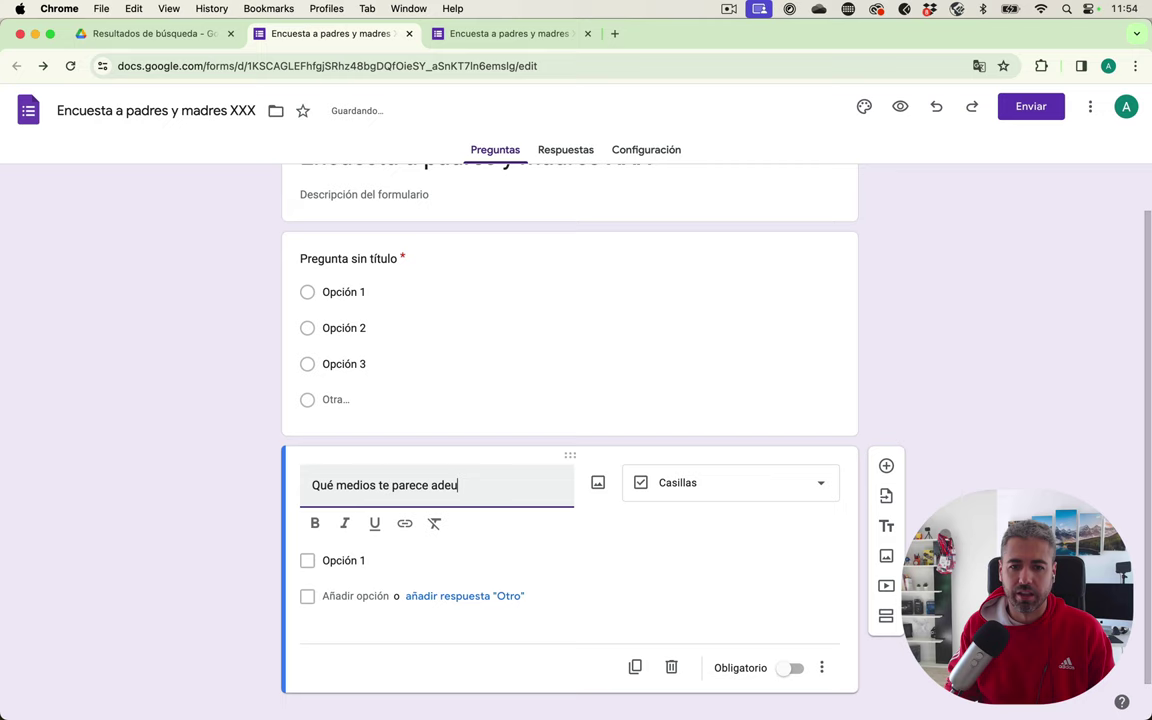
key("BackSpace")
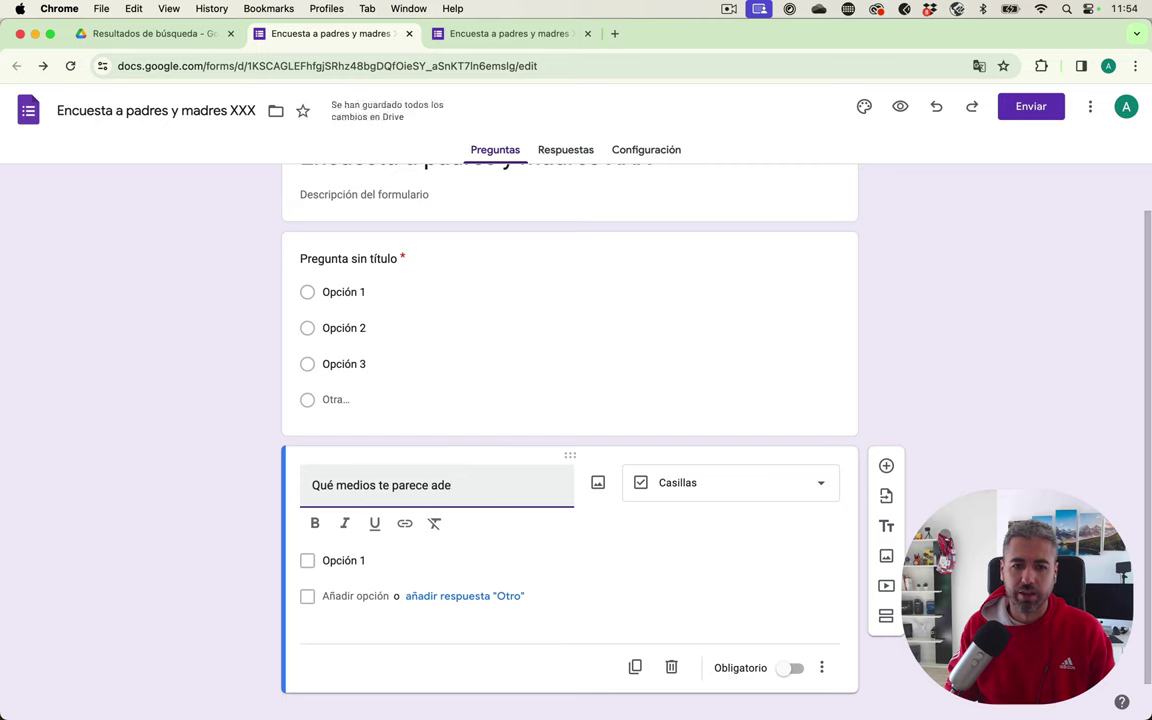
type("cuados para la")
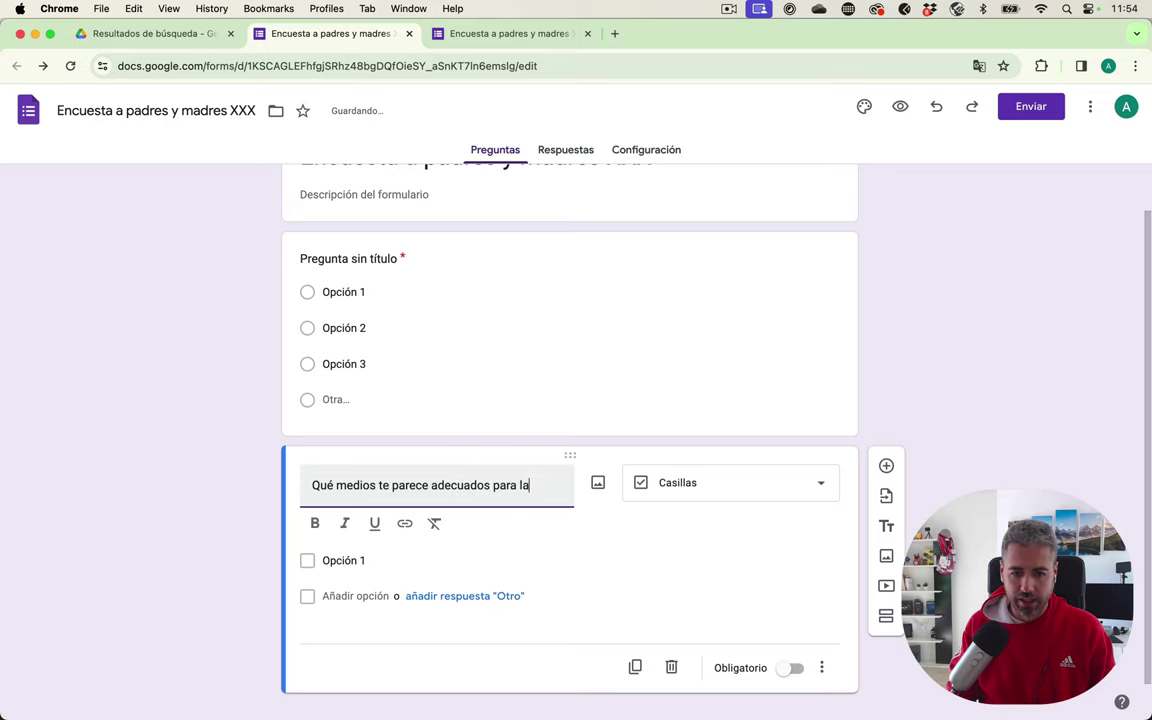
type(" comunida")
type("caci")
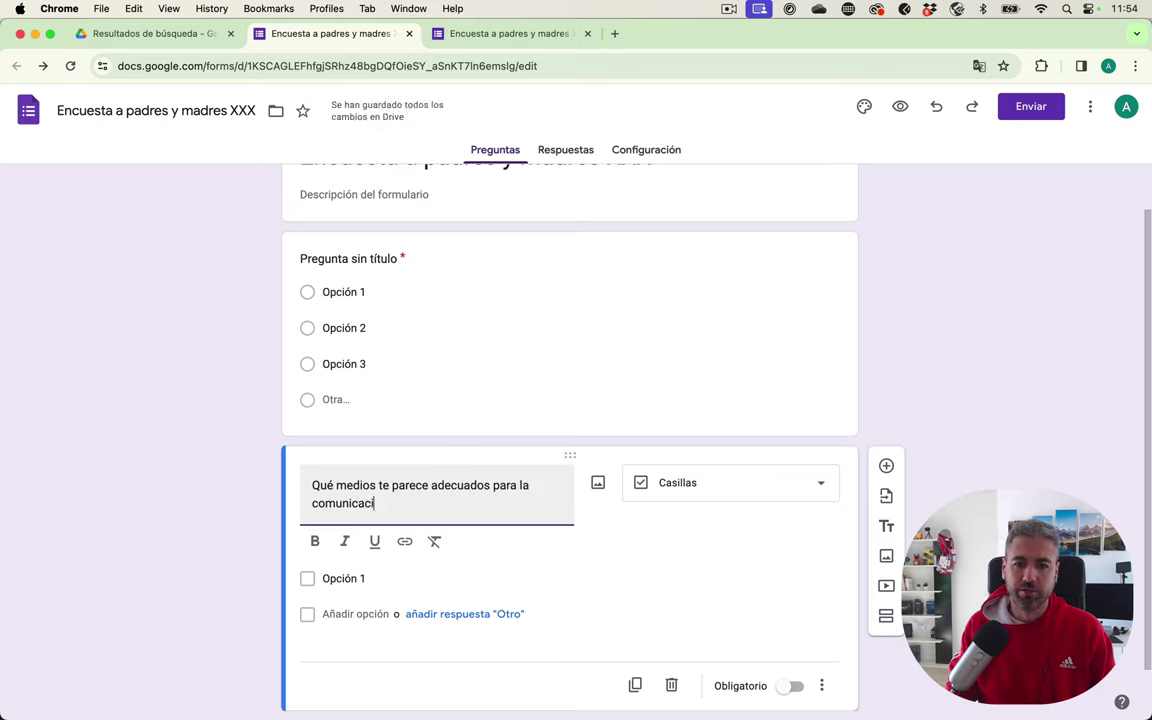
- Give the communication question the checkbox options Whatsapp, Web and Email, without an "Otro" answer
left_click(381, 574)
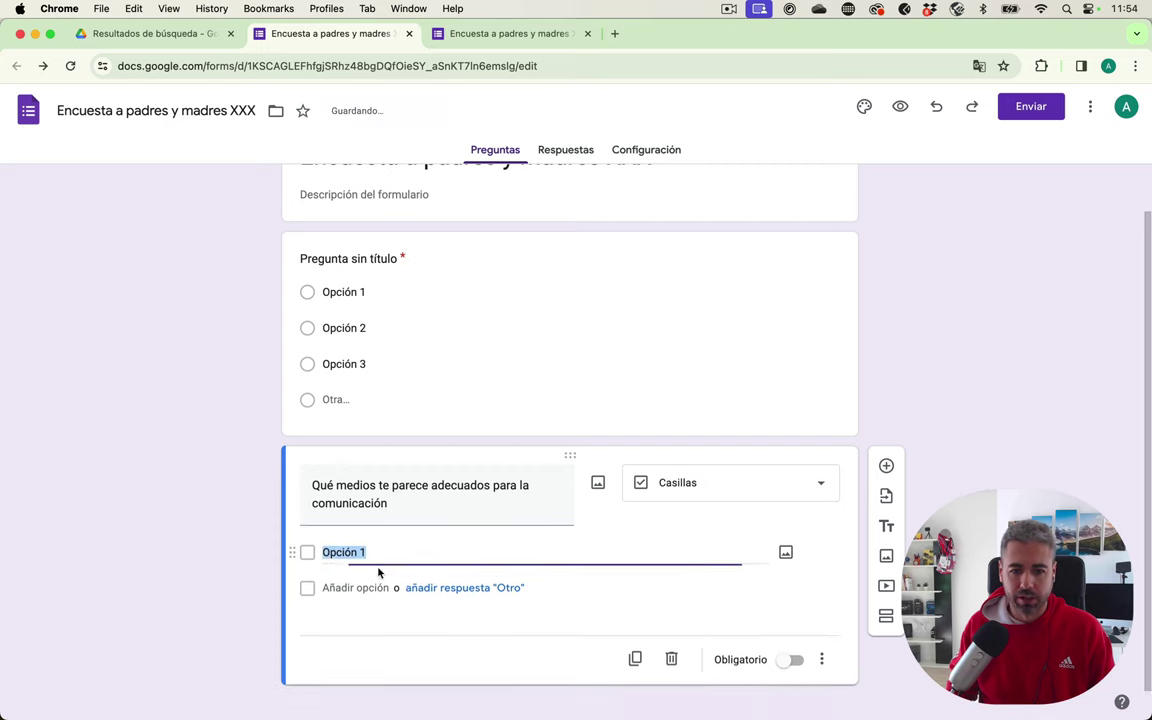
type("Whatsapp")
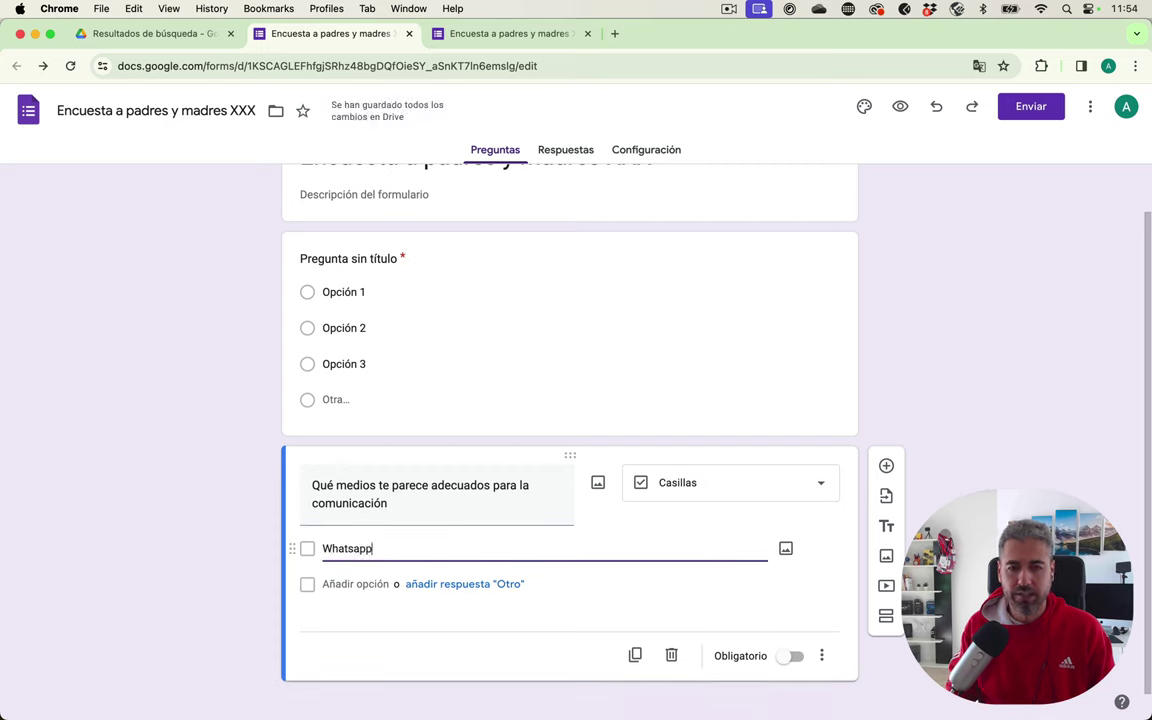
left_click(425, 585)
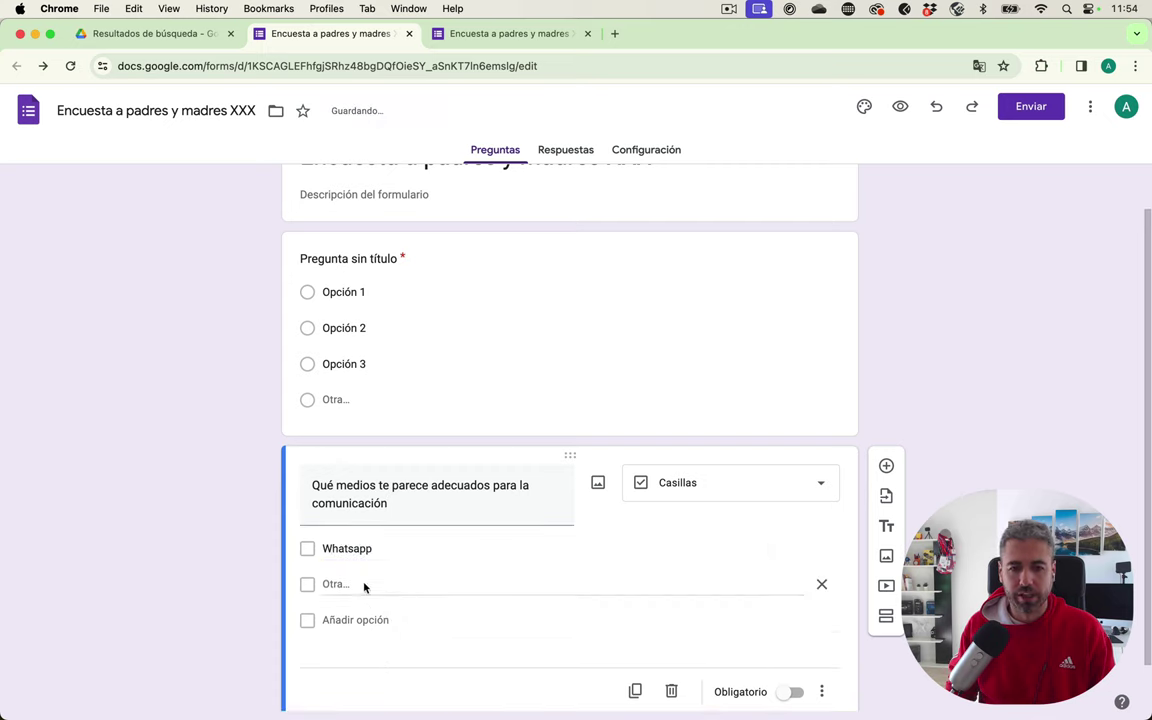
left_click(821, 584)
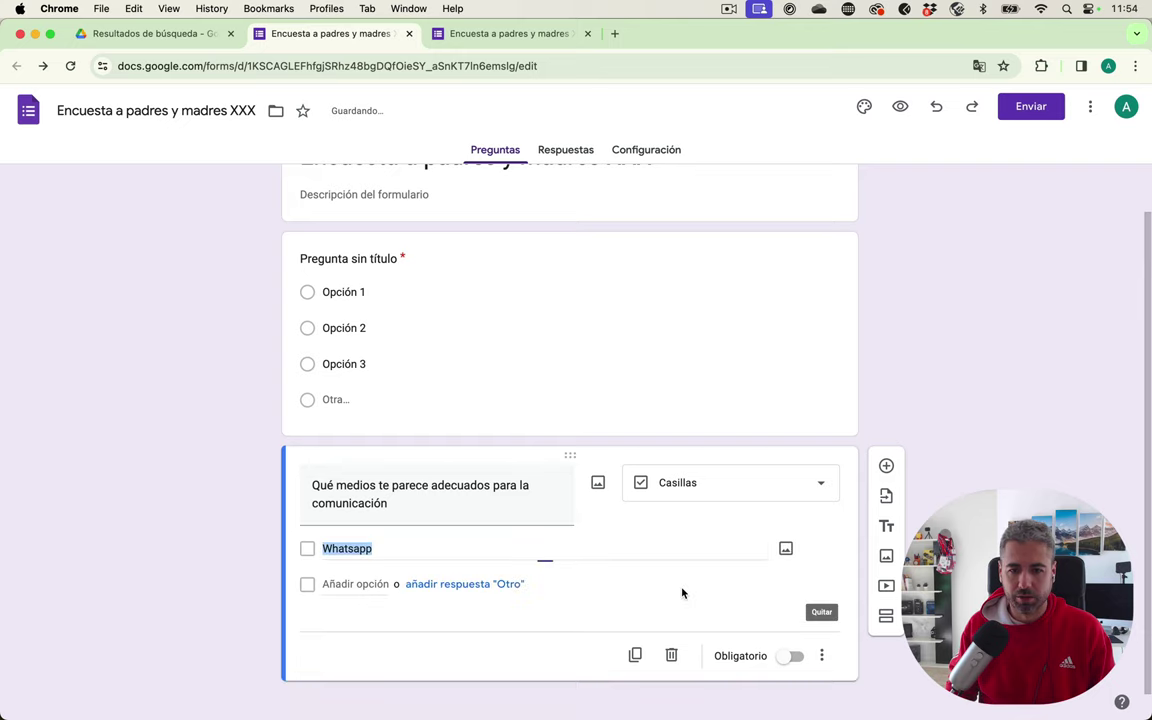
left_click(355, 584)
type("Web")
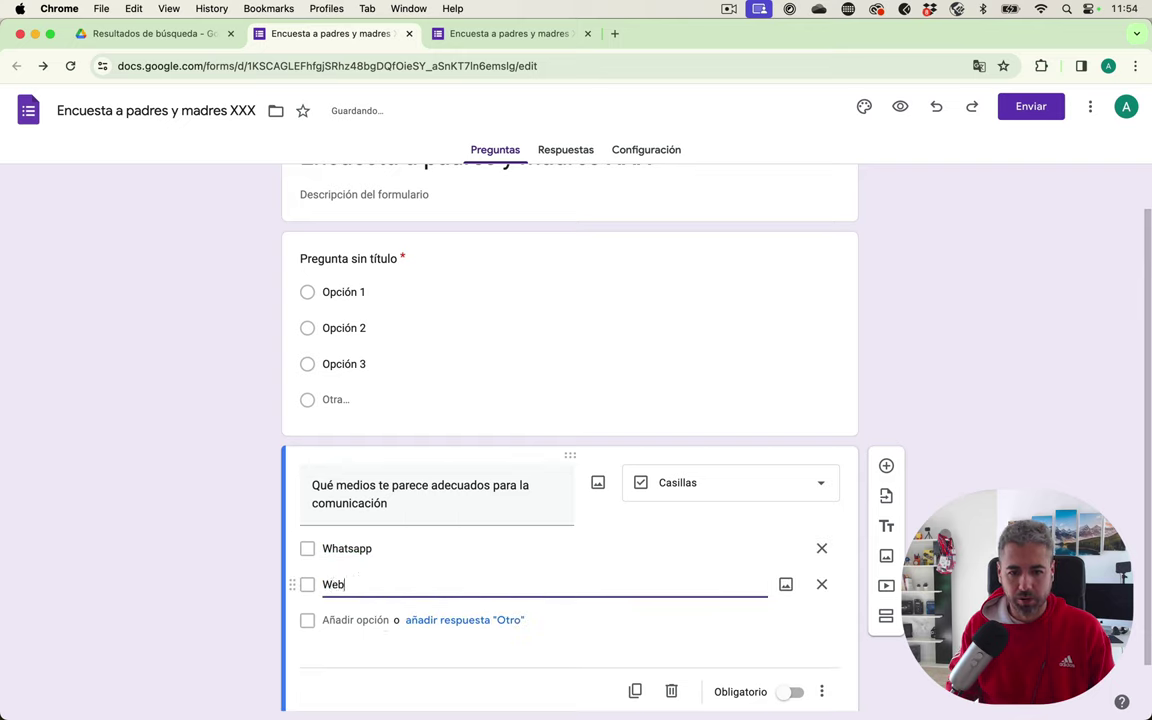
left_click(373, 620)
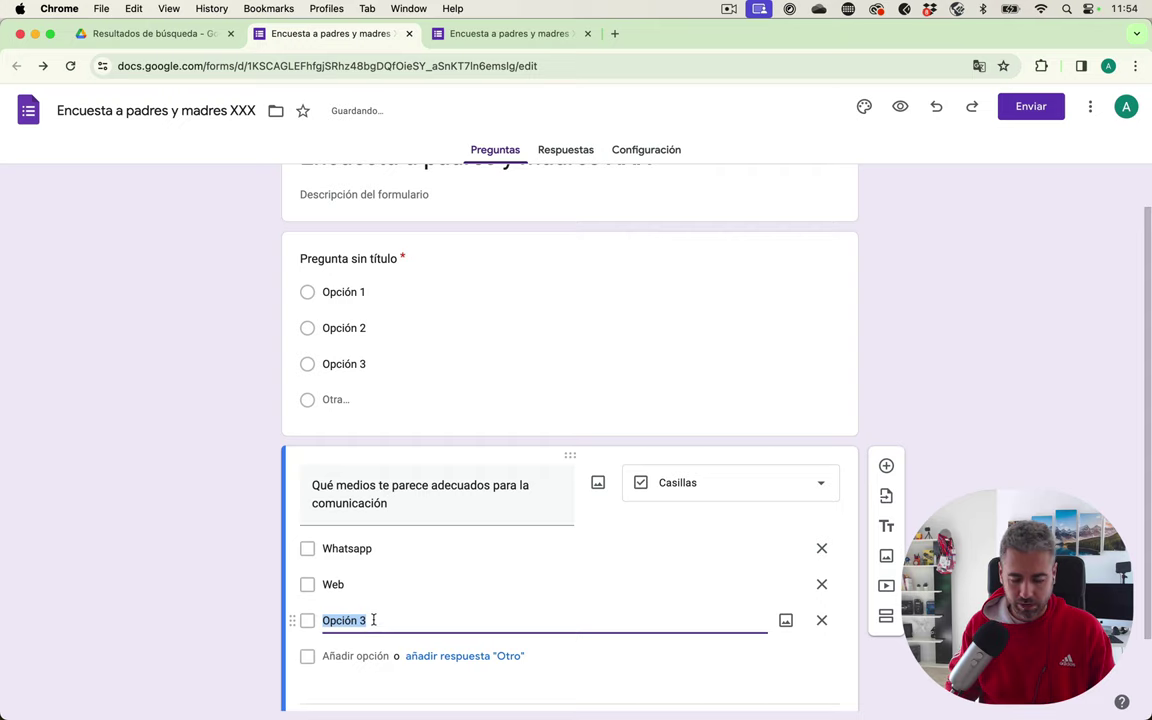
type("Email")
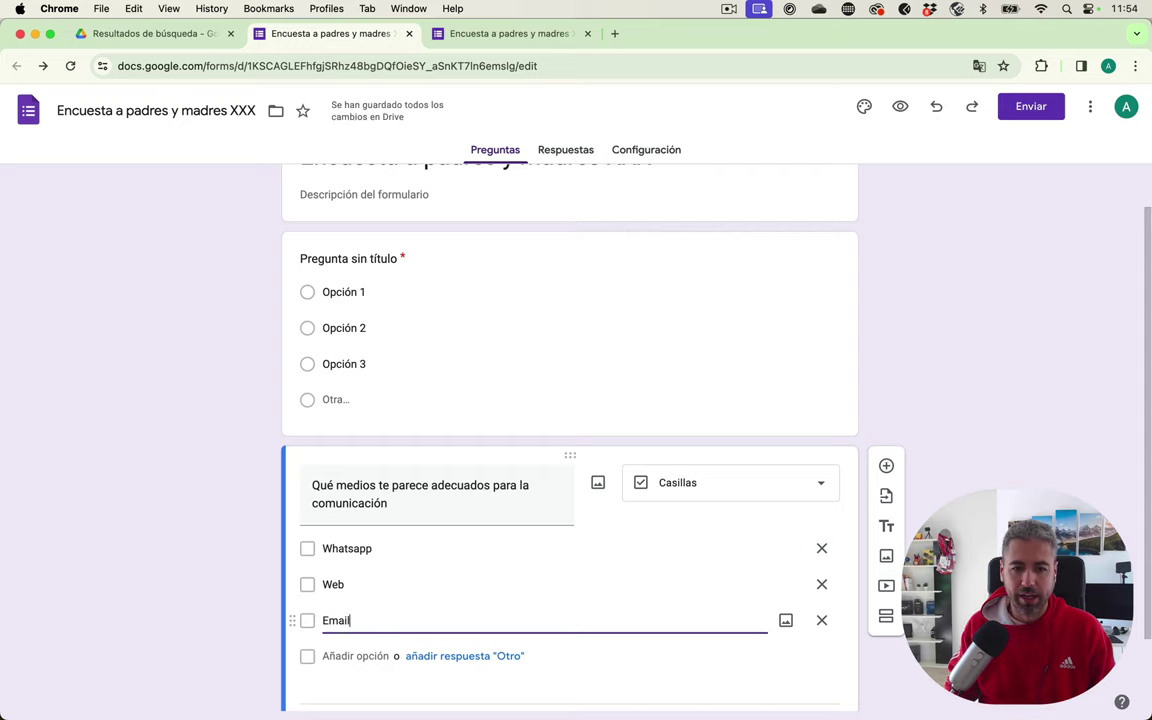
- Reload the respondent view, tick Whatsapp, Web and Email together, and test the single-choice question with Opción 3 and Opción 2
left_click(533, 33)
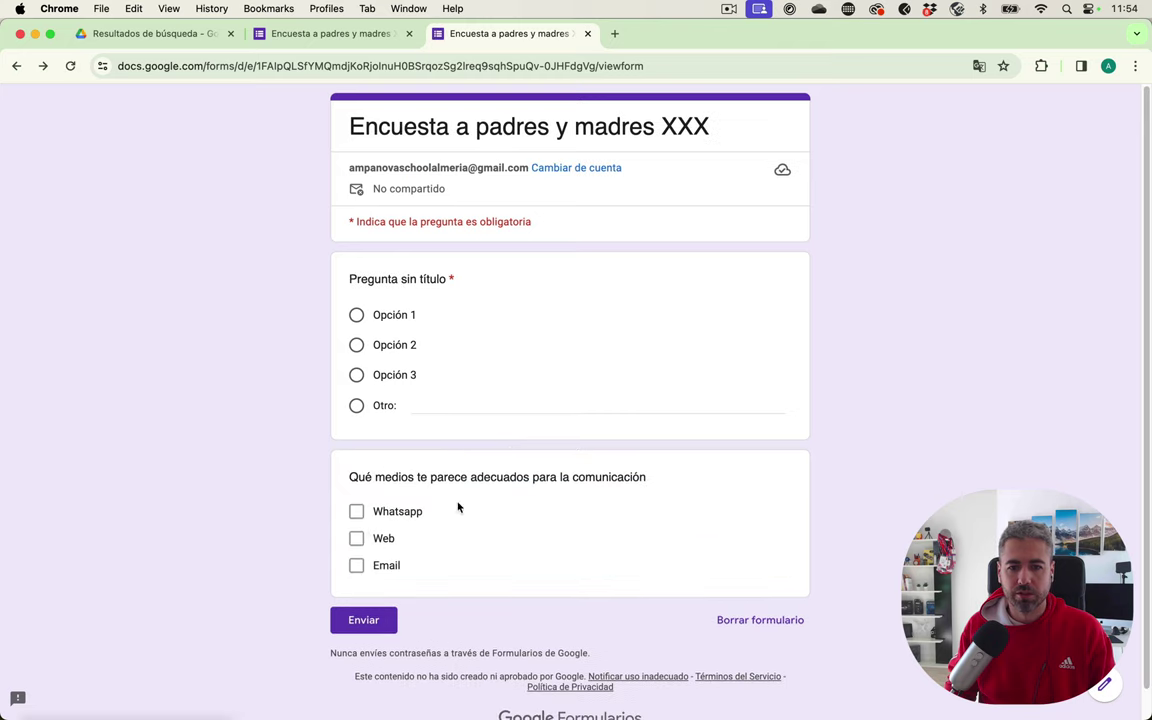
left_click(358, 525)
left_click(360, 553)
left_click(362, 580)
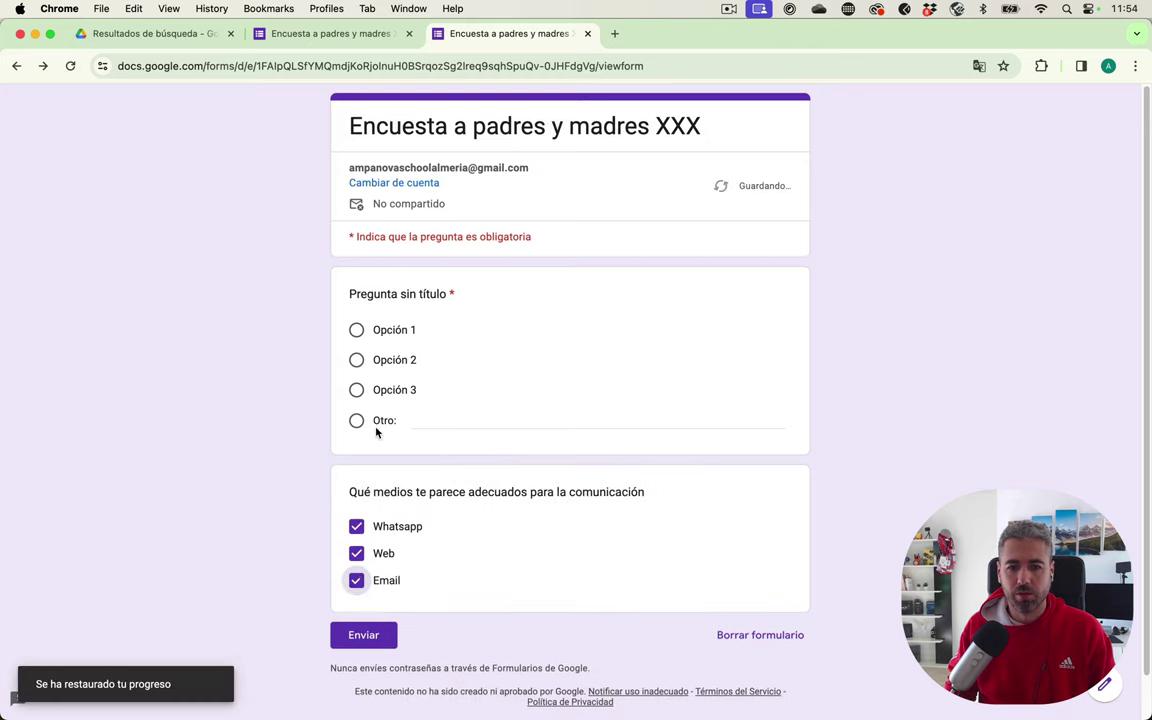
left_click(380, 390)
left_click(370, 362)
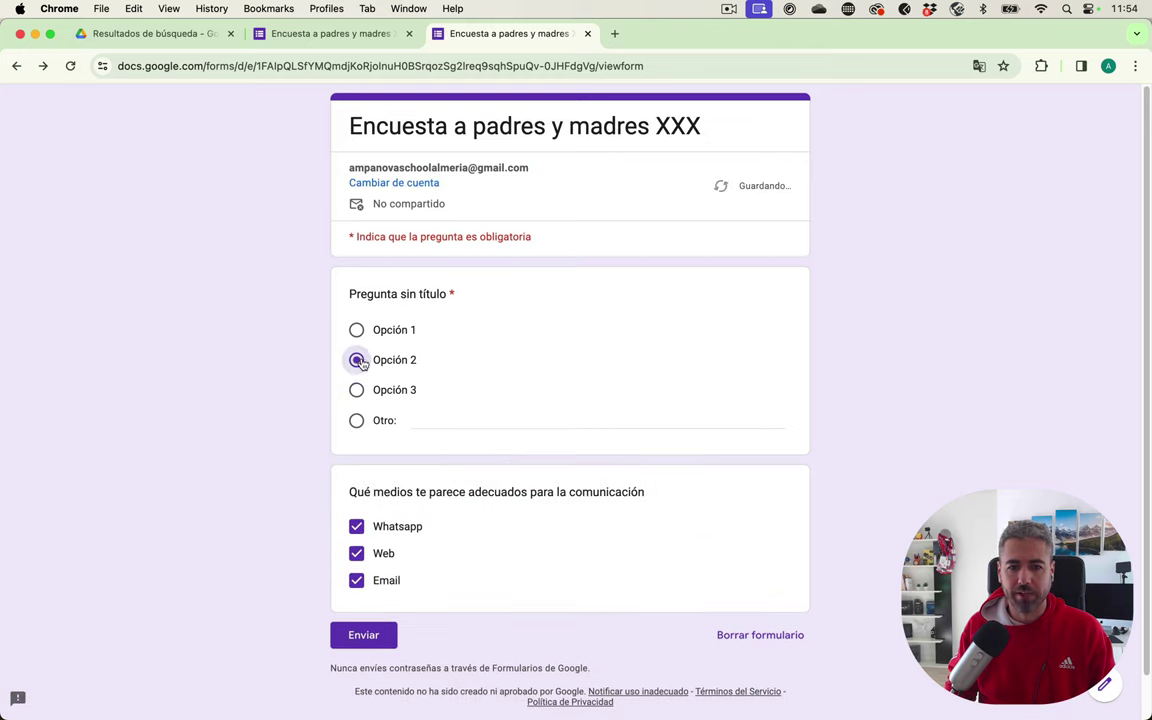
- Return to the editor, add a third question below the communication question, and set its type to Desplegable
left_click(330, 33)
scroll(833, 405, "down", 1)
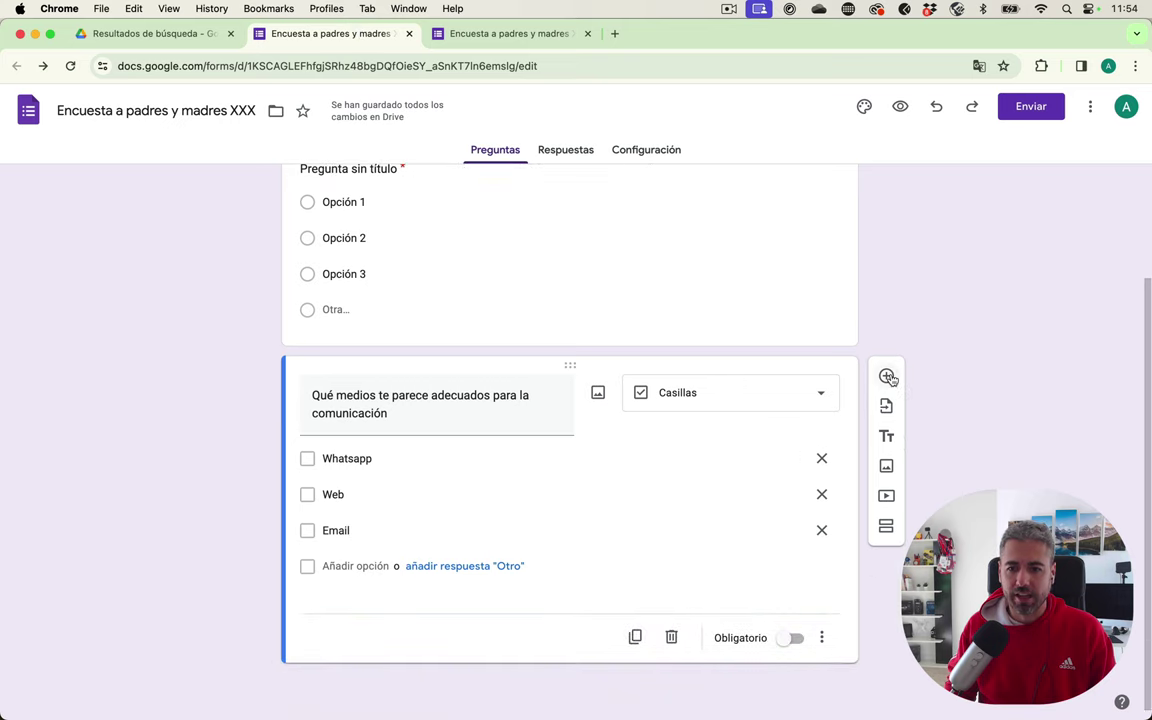
left_click(886, 376)
left_click(775, 465)
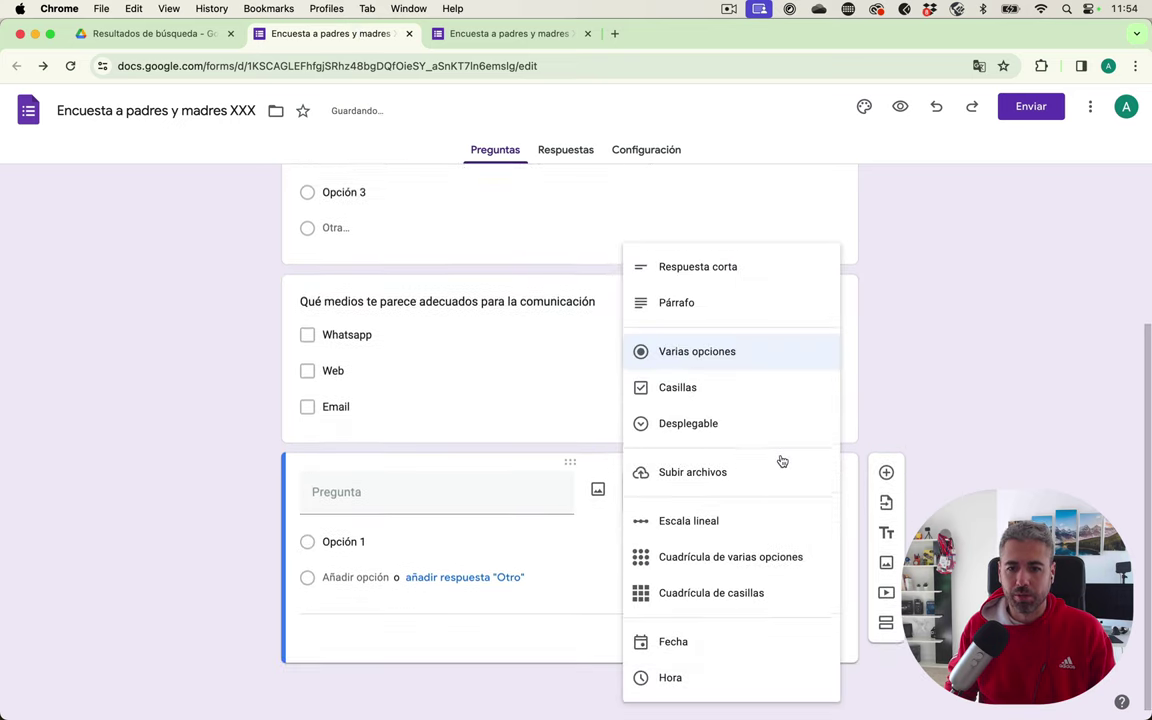
left_click(714, 431)
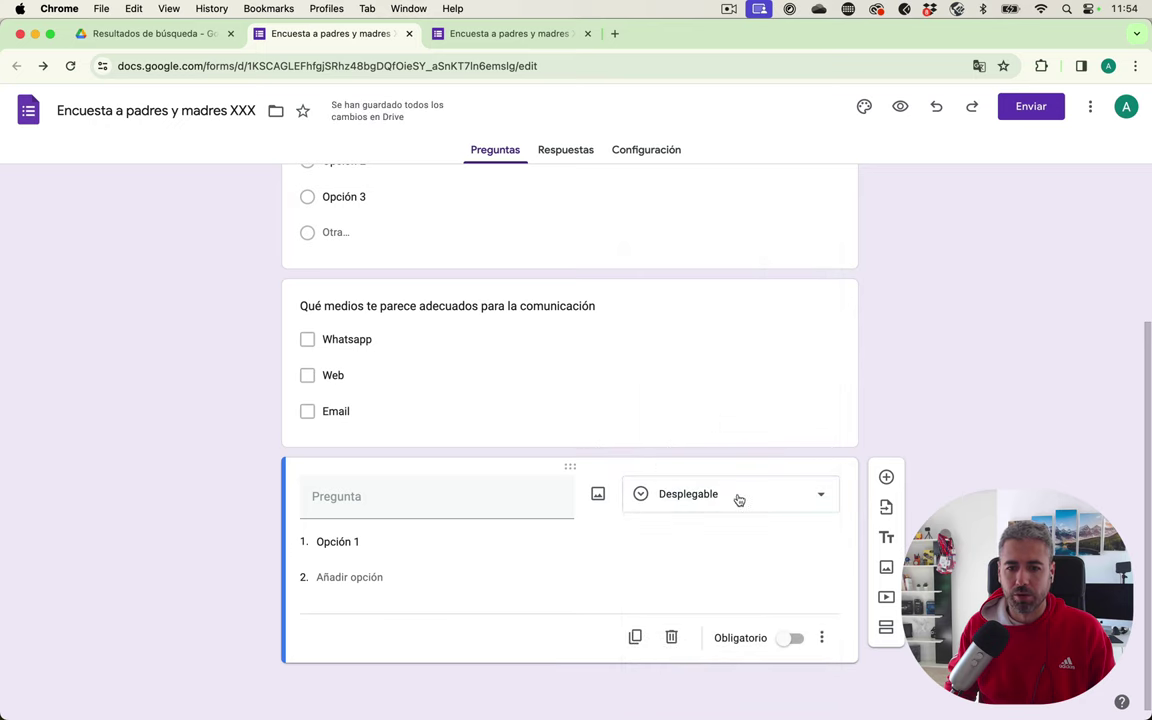
- Reload the respondent view and open the answer list of the new dropdown question to check its options
left_click(479, 36)
key("super+r")
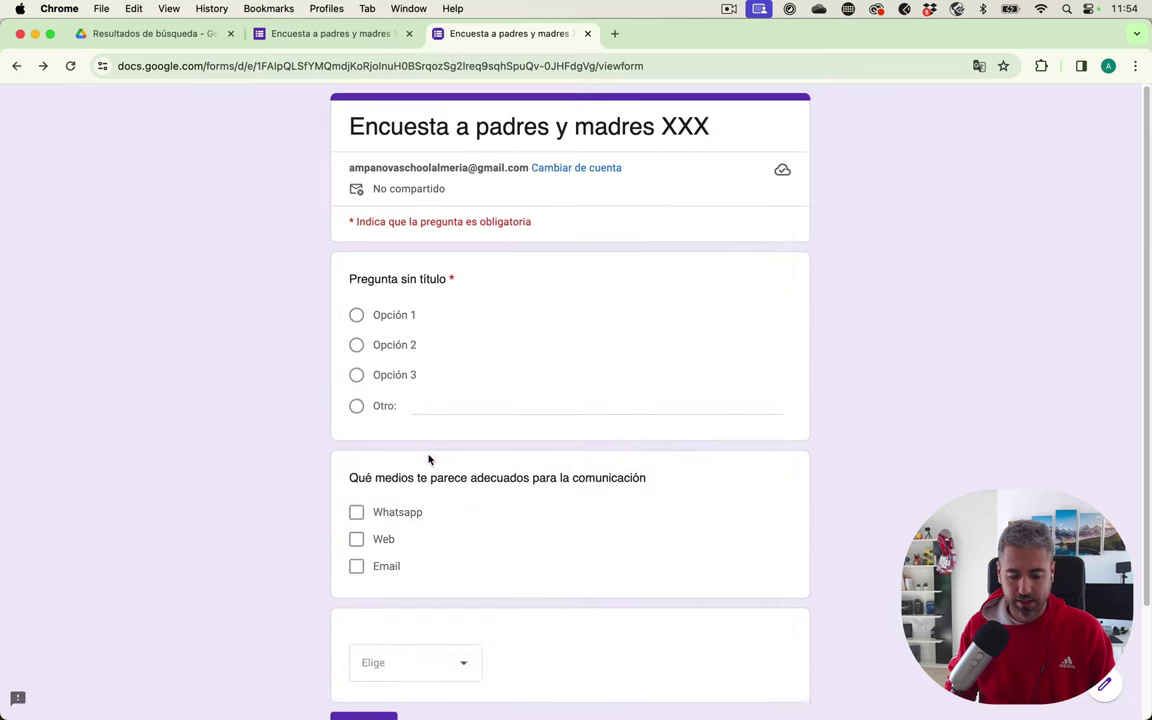
left_click(432, 674)
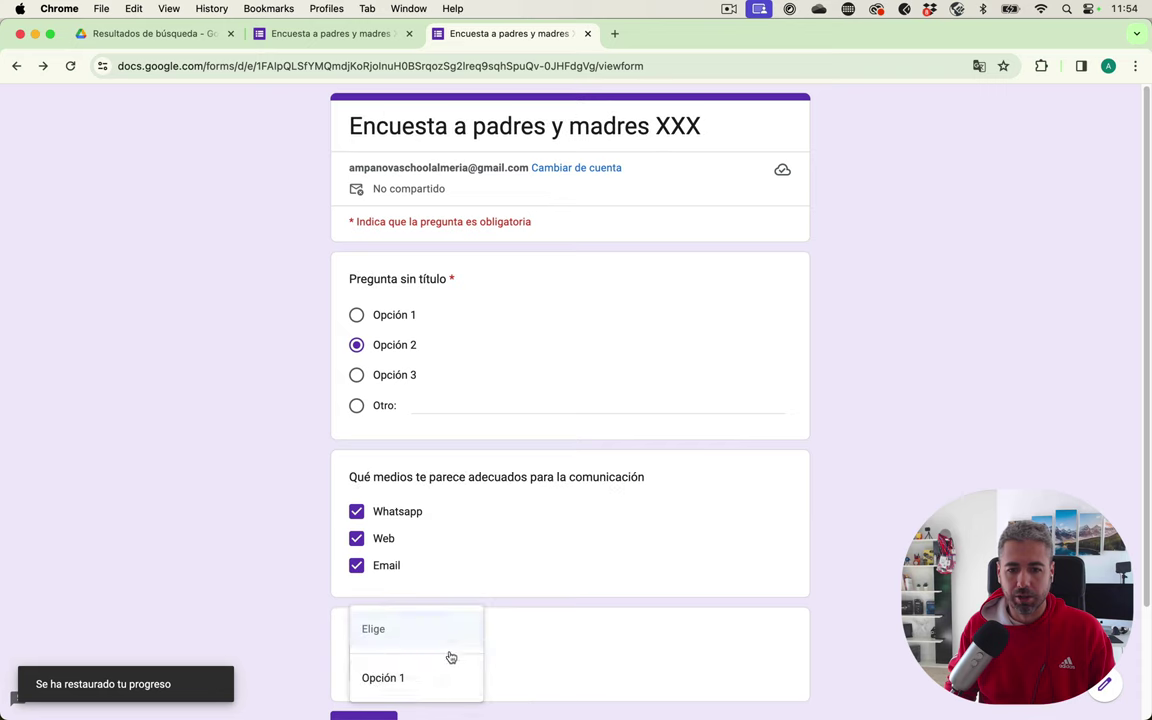
left_click(627, 609)
- In the editor, change the third question's type to Escala lineal and title it "Cuánto te gusta XXX"
left_click(369, 34)
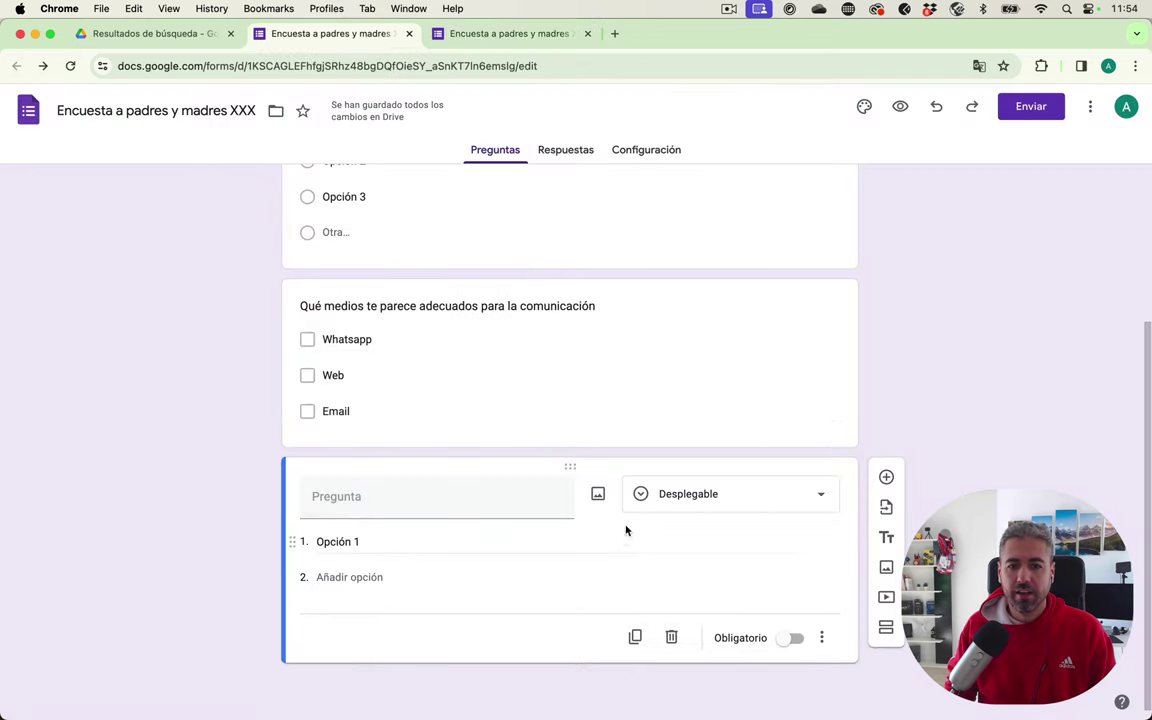
left_click(745, 497)
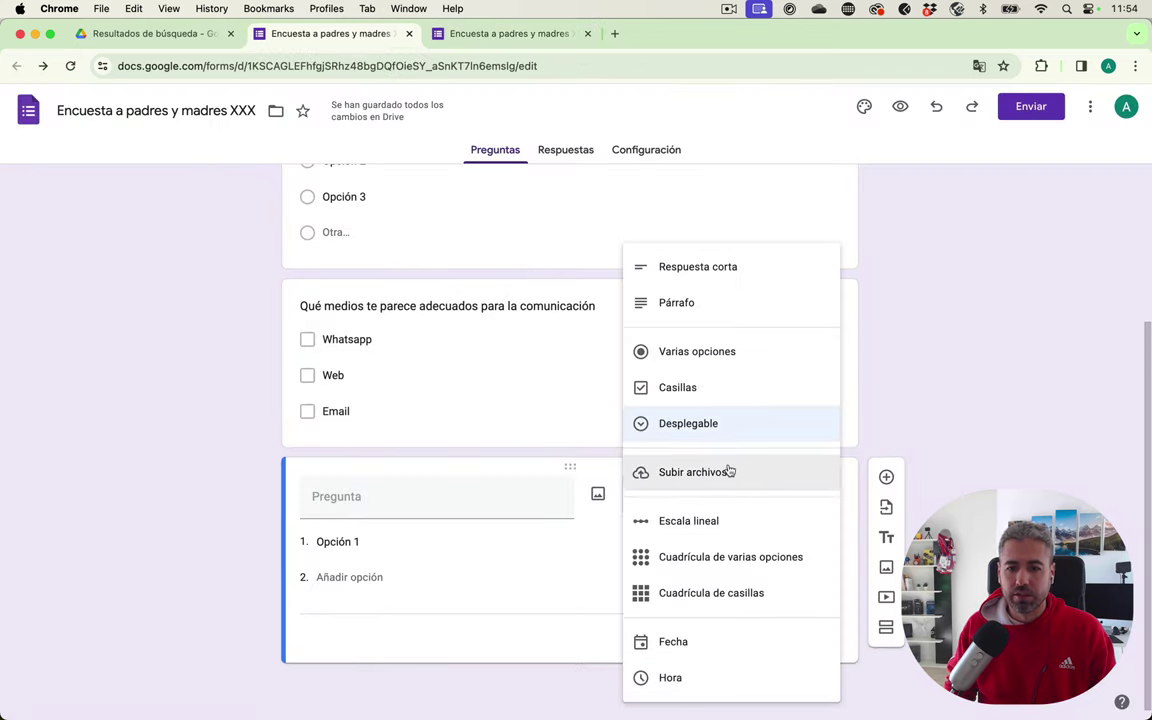
left_click(728, 521)
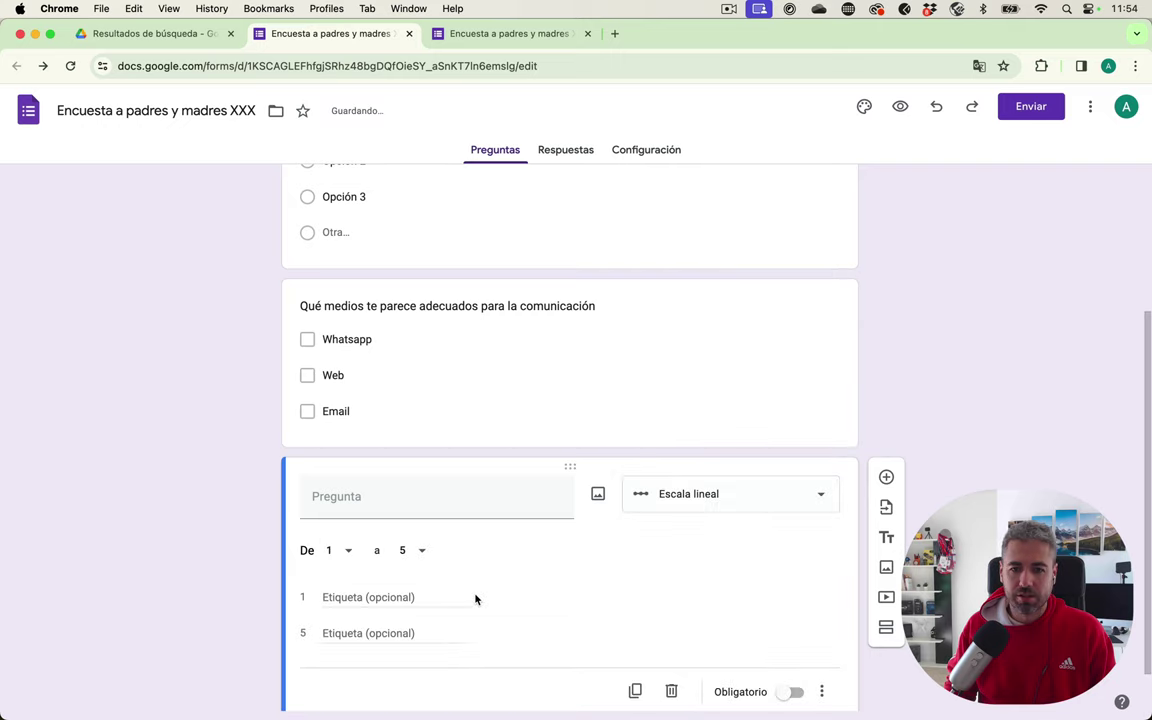
left_click(350, 597)
type("N")
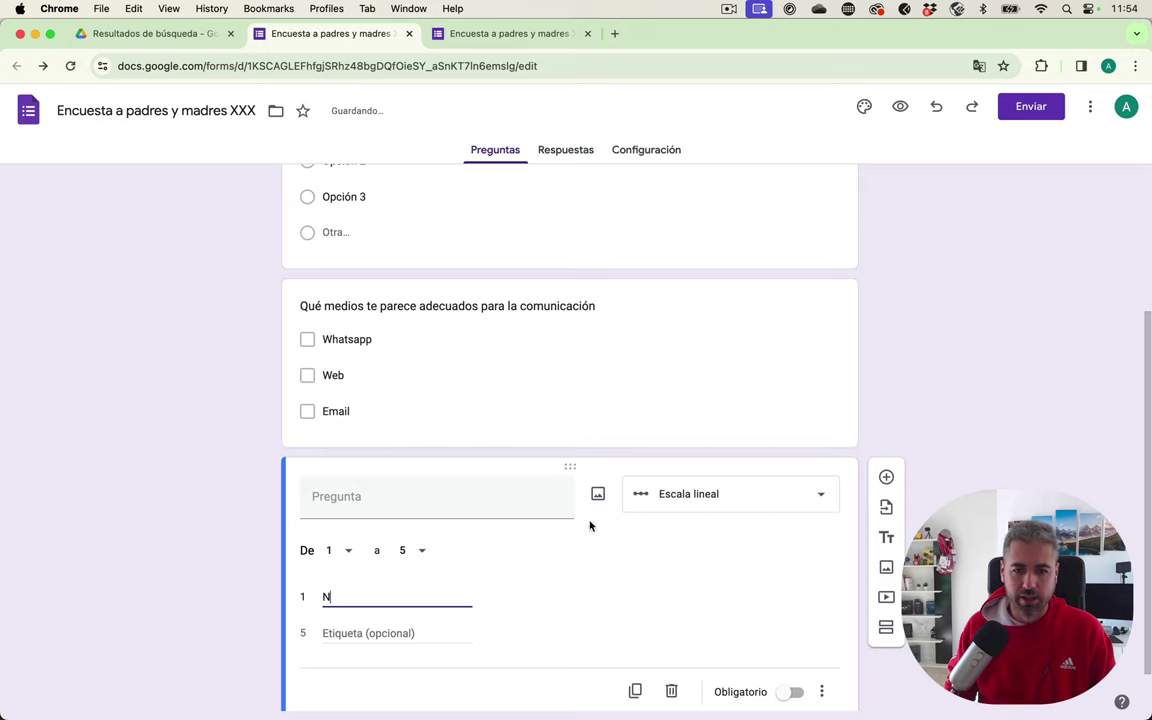
left_click(486, 492)
type("Cuánto")
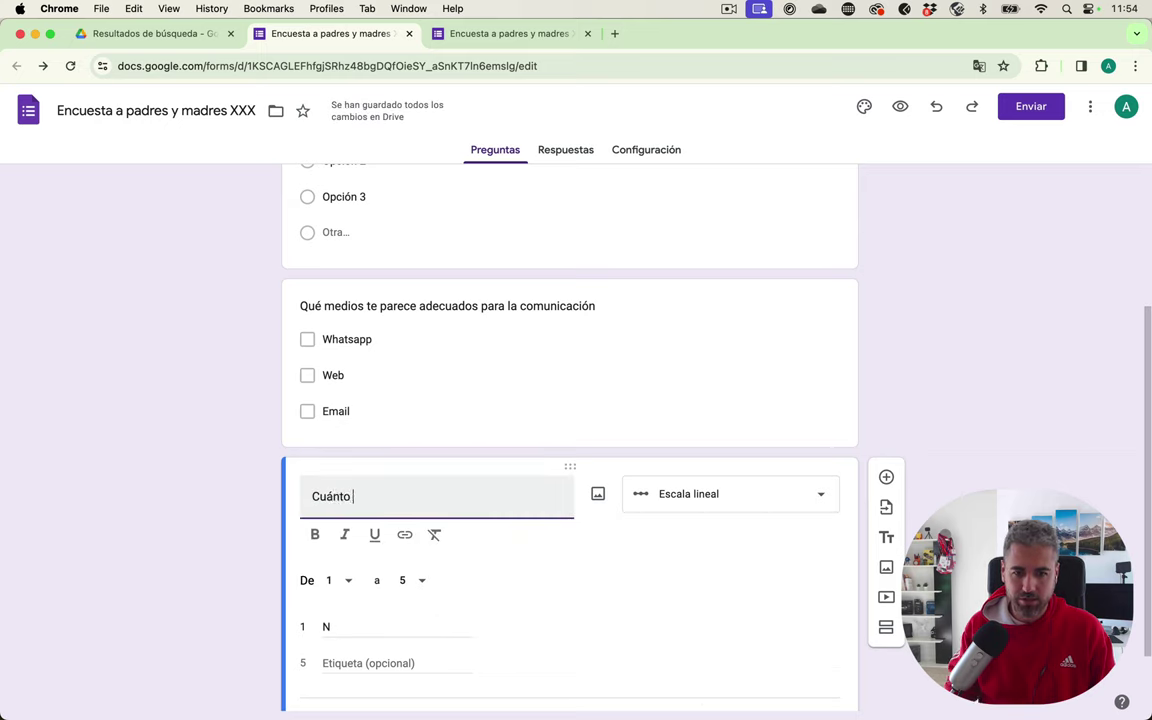
type(" te gusta XXX")
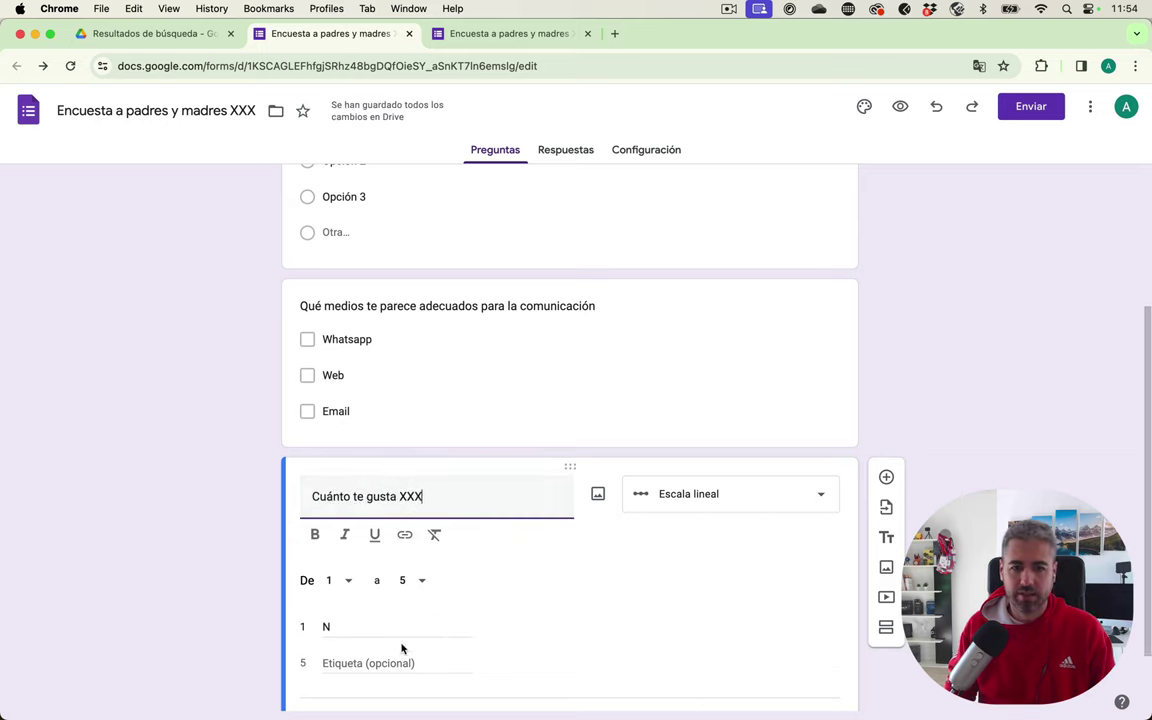
- Label value 1 of the linear scale "Nada" and value 5 "Totalmente"
left_click(373, 627)
type("ada")
left_click(355, 630)
type("Totalm")
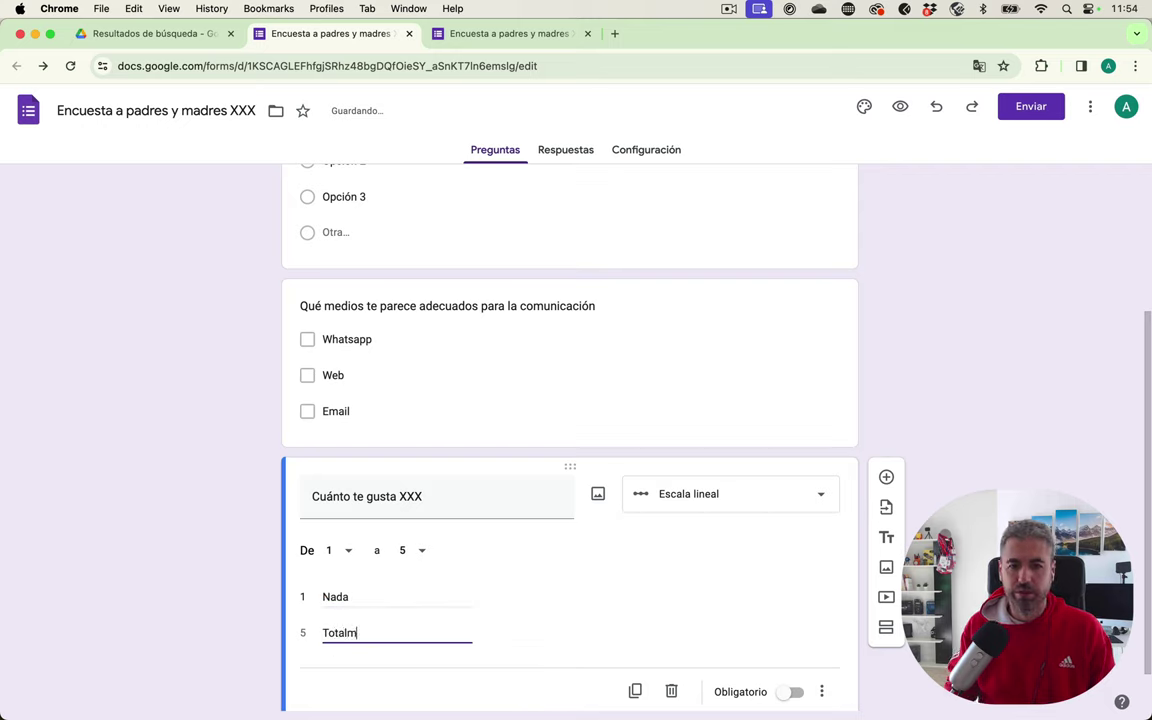
type("enete")
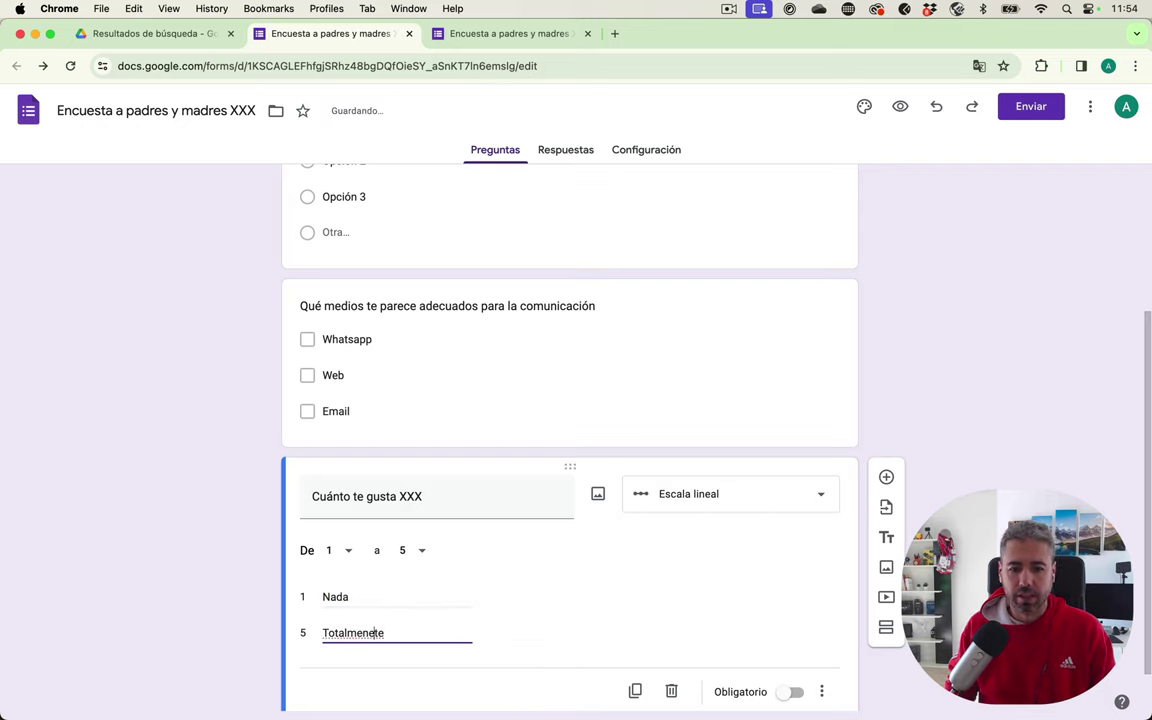
- Reload the respondent view and test the "Cuánto te gusta XXX" scale by choosing different values from 1 to 5
left_click(445, 33)
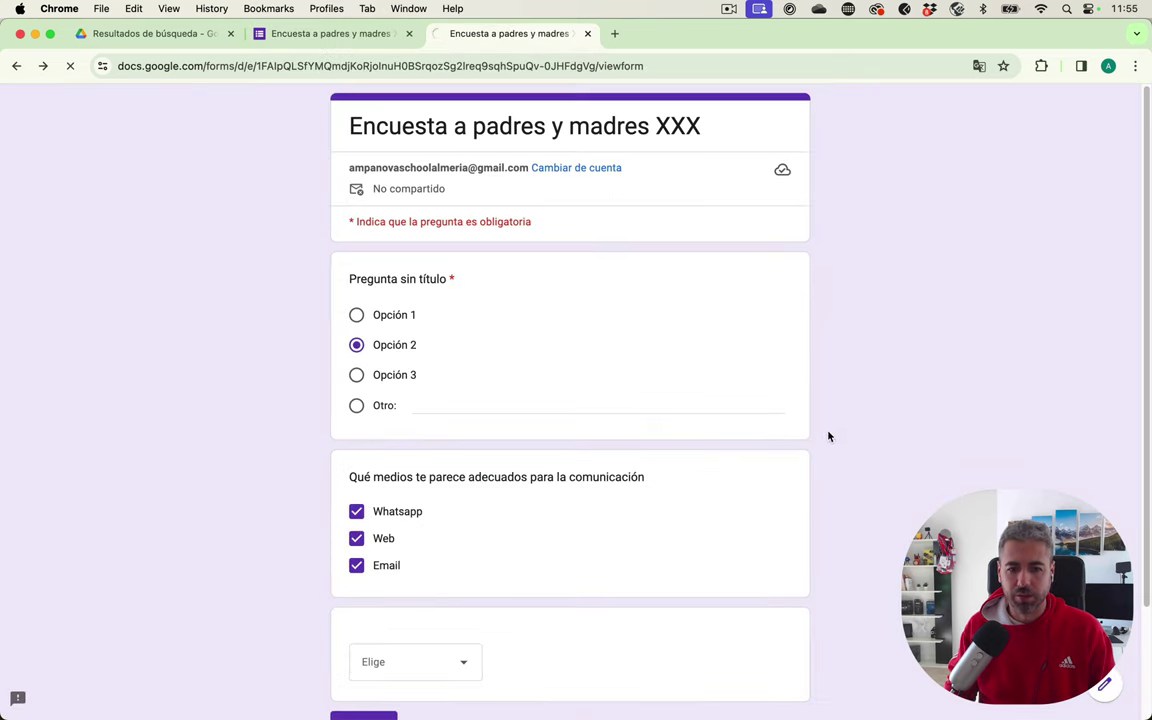
key("super+r")
scroll(760, 460, "down", 4)
left_click(448, 527)
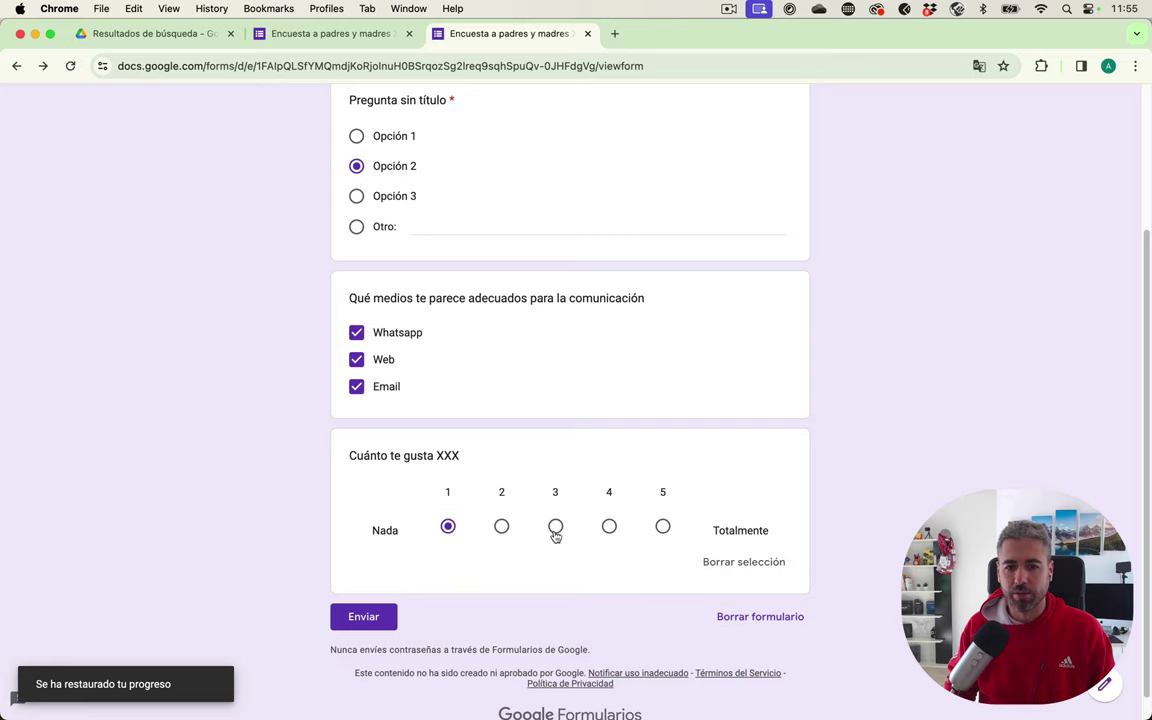
left_click(555, 527)
left_click(501, 527)
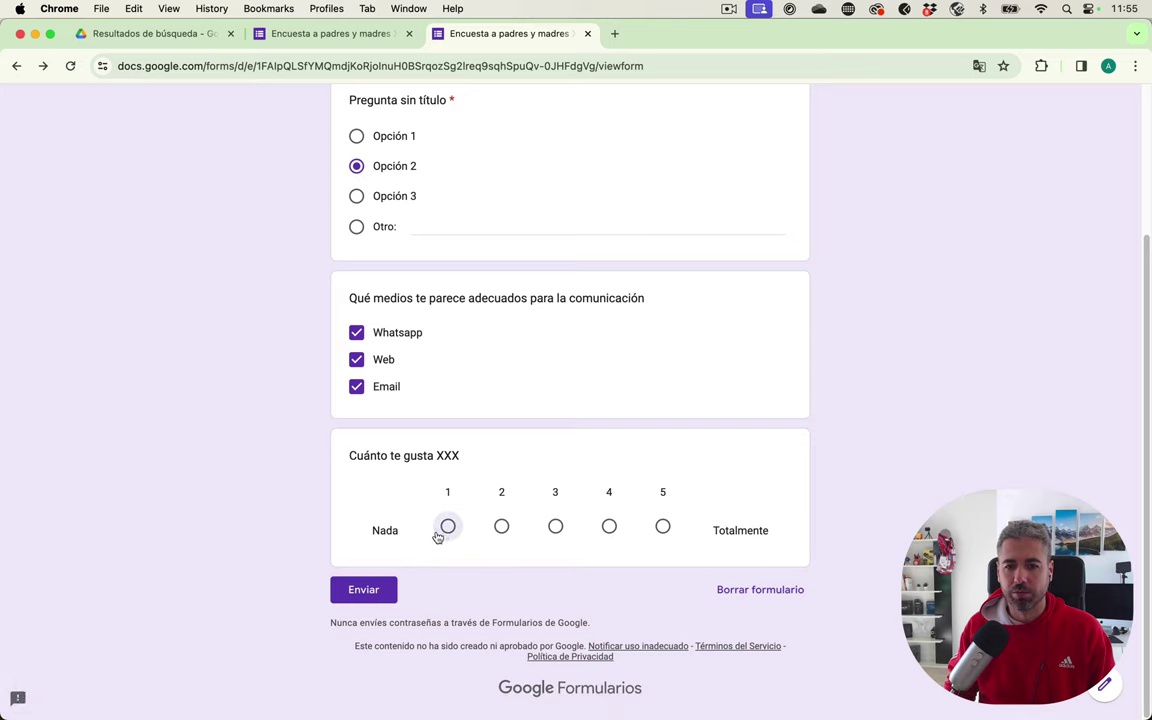
left_click(446, 527)
left_click(656, 527)
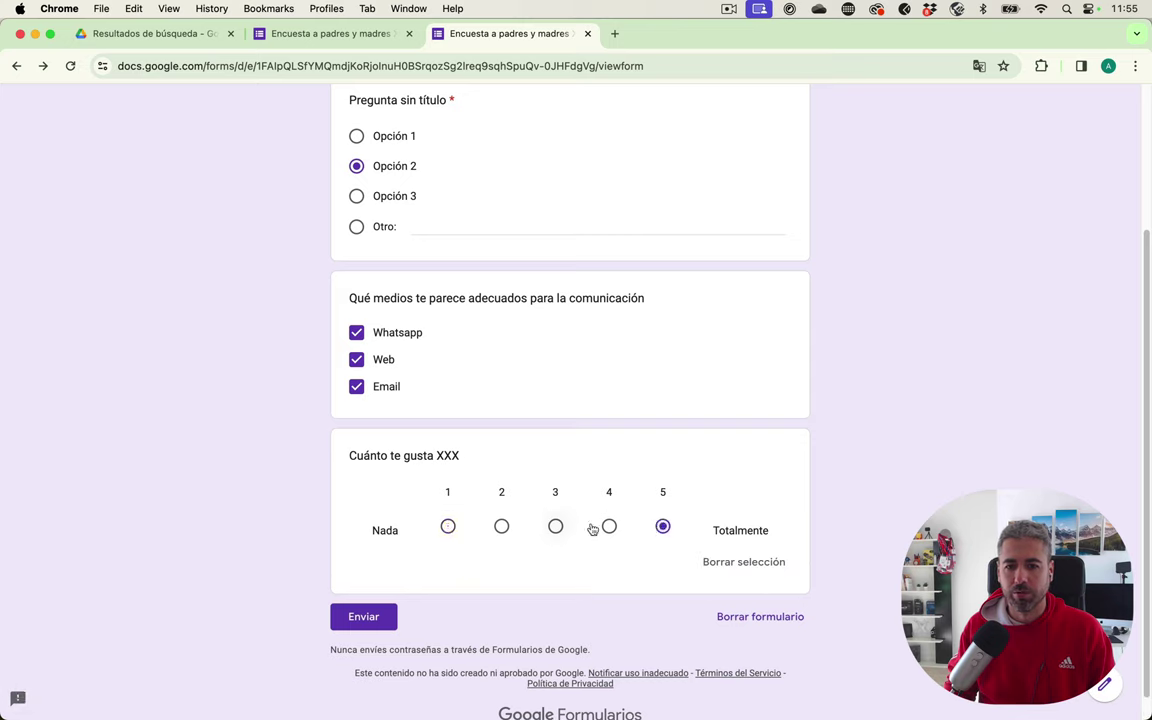
left_click(609, 527)
- Change the "Cuánto te gusta XXX" question to Cuadrícula de varias opciones in the editor and reload the respondent view to check it
left_click(338, 34)
scroll(476, 465, "down", 2)
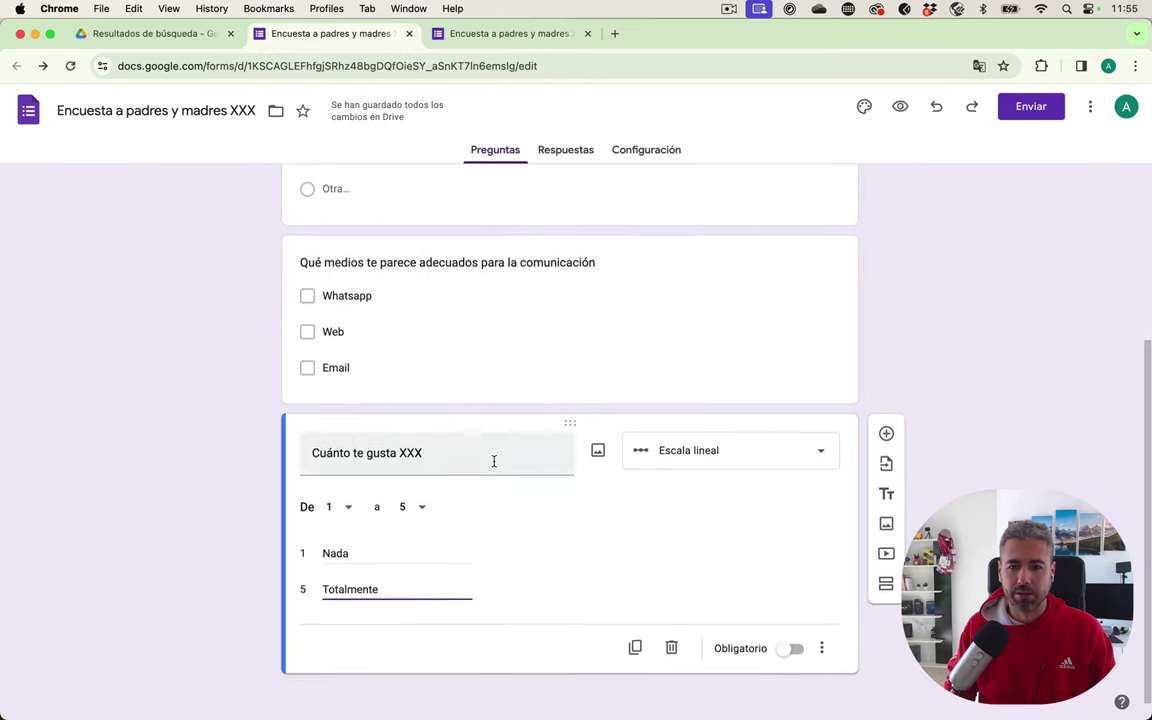
left_click(677, 439)
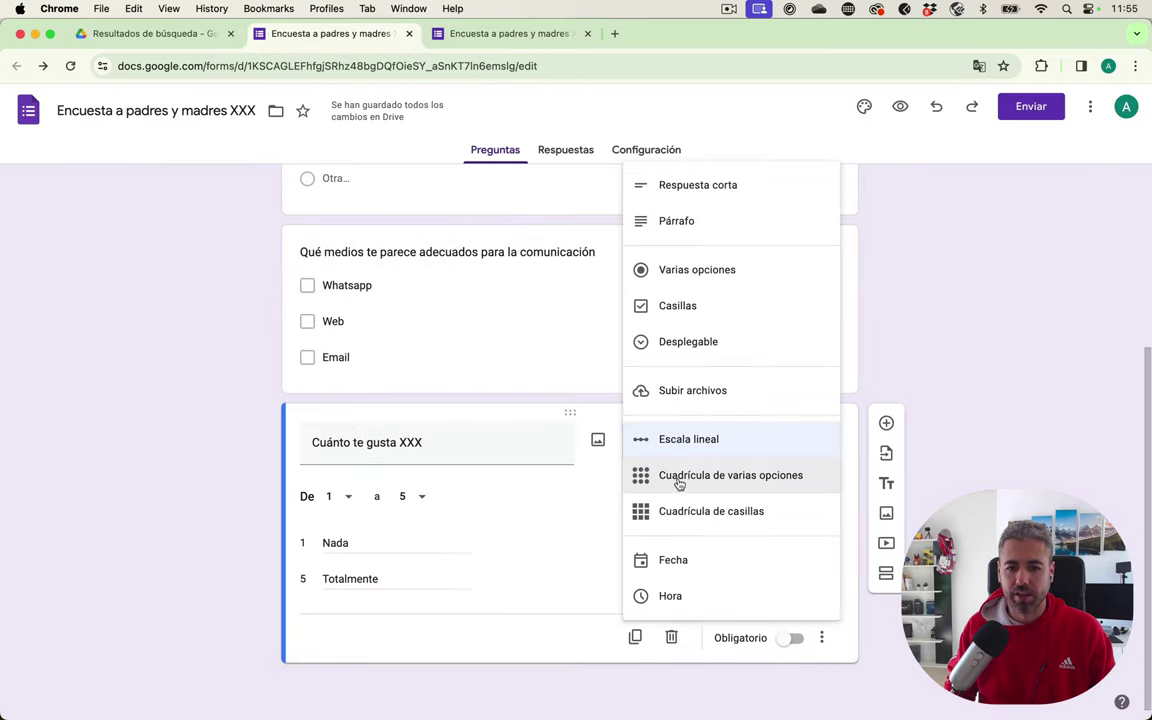
left_click(679, 484)
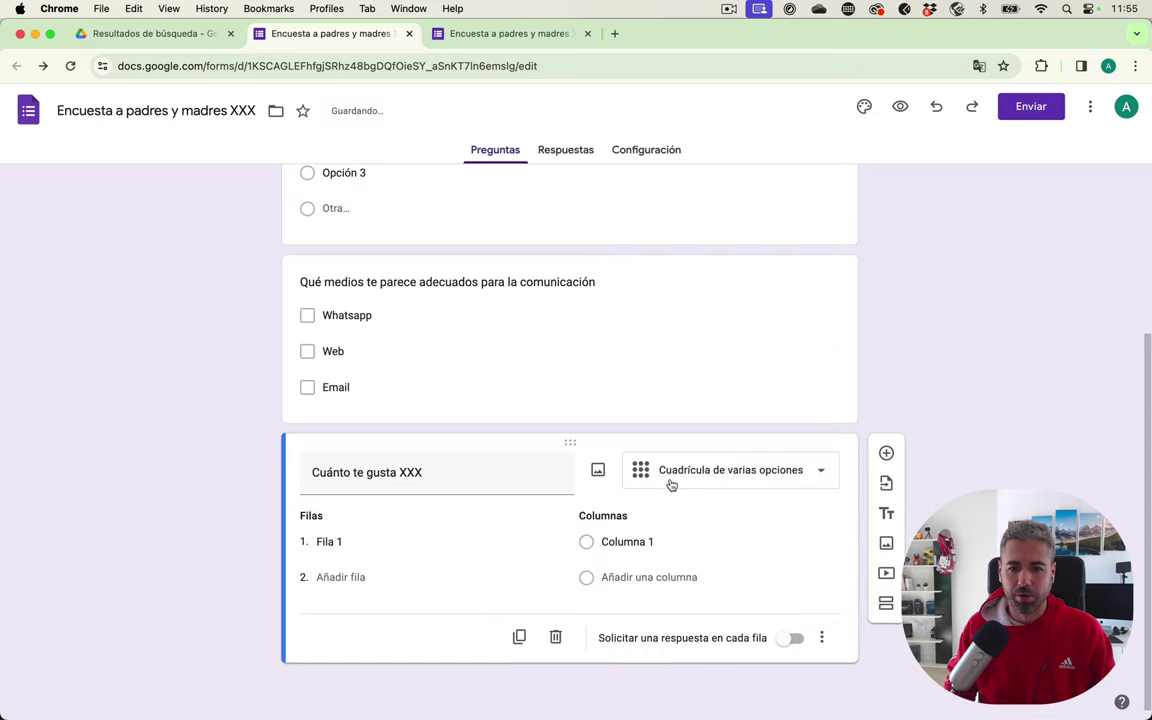
left_click(507, 34)
key("super+r")
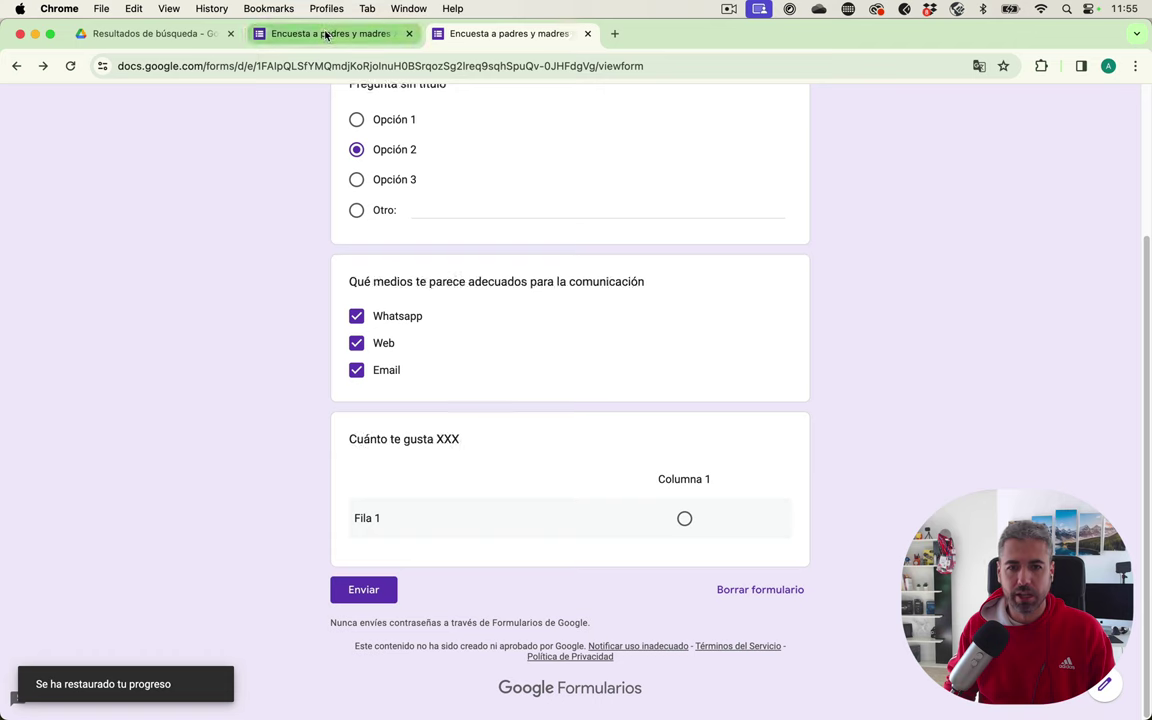
- Back in the editor, extend the grid to three rows and three columns, naming the second column "Col2"
left_click(330, 33)
left_click(345, 577)
left_click(649, 577)
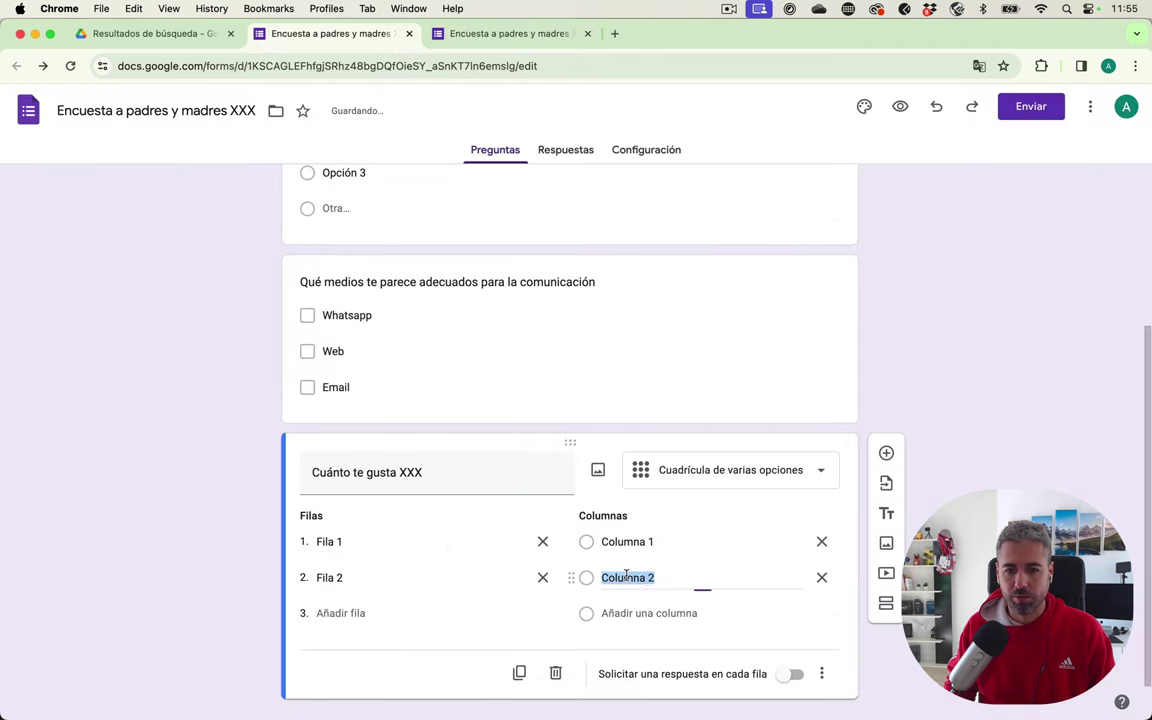
type("Col")
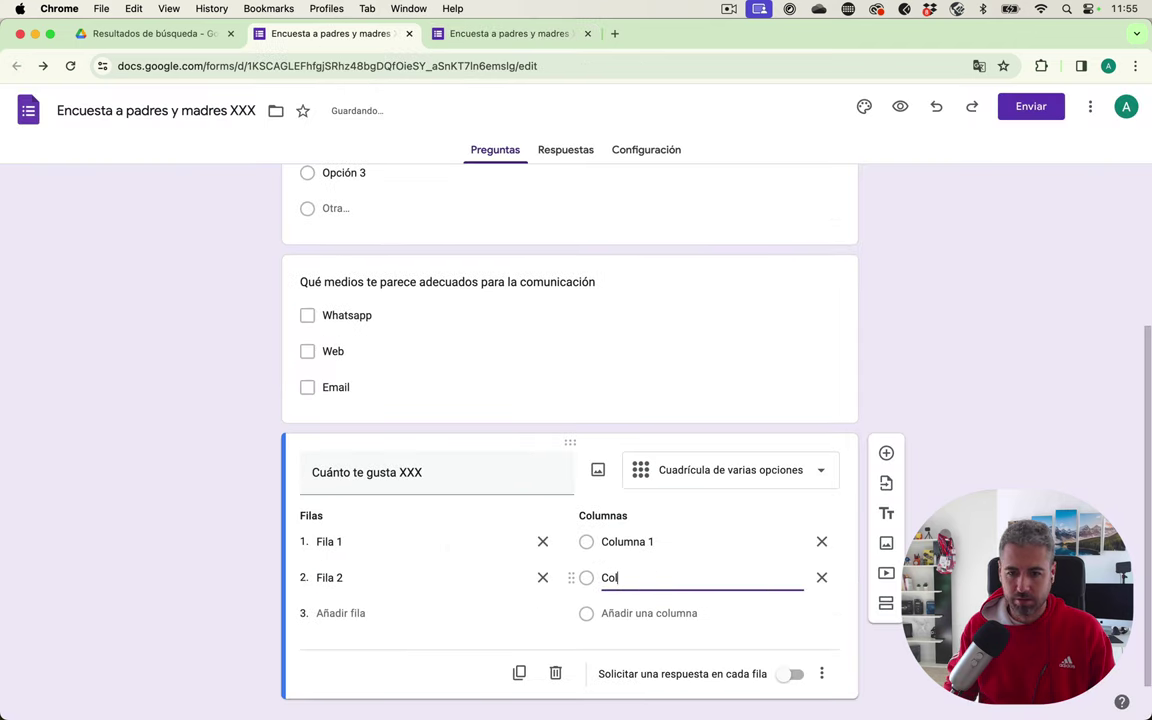
type("3")
key("BackSpace")
key("BackSpace")
key("BackSpace")
key("BackSpace")
type("Col2")
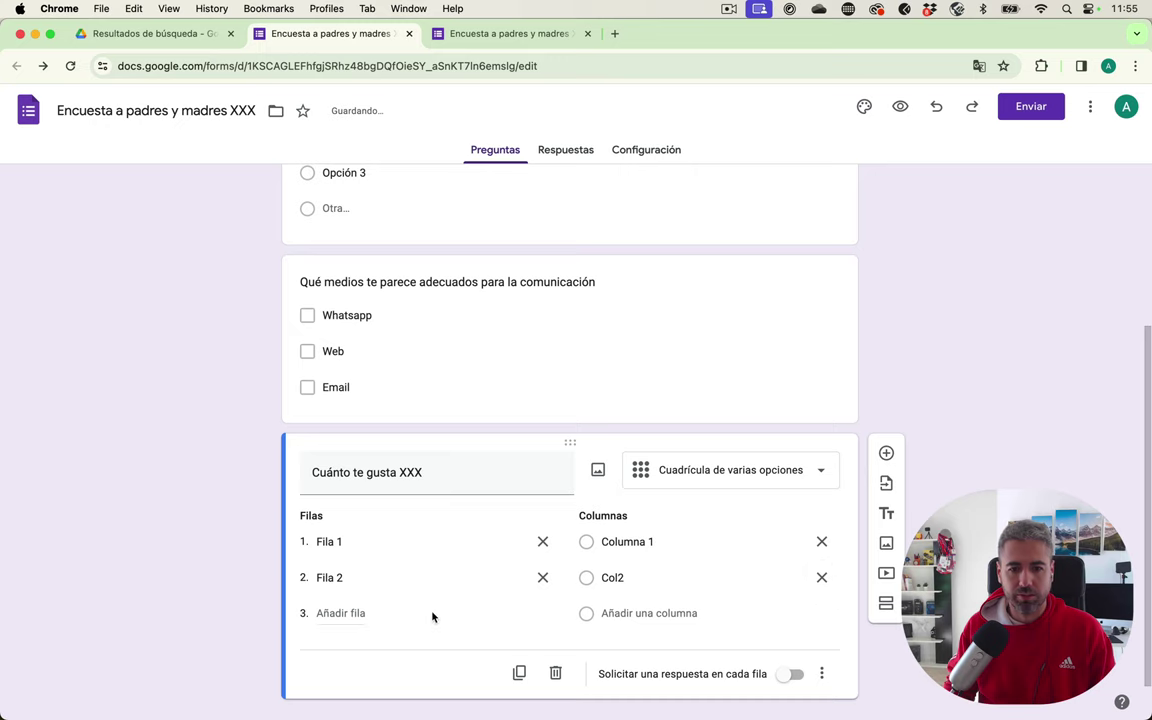
left_click(650, 612)
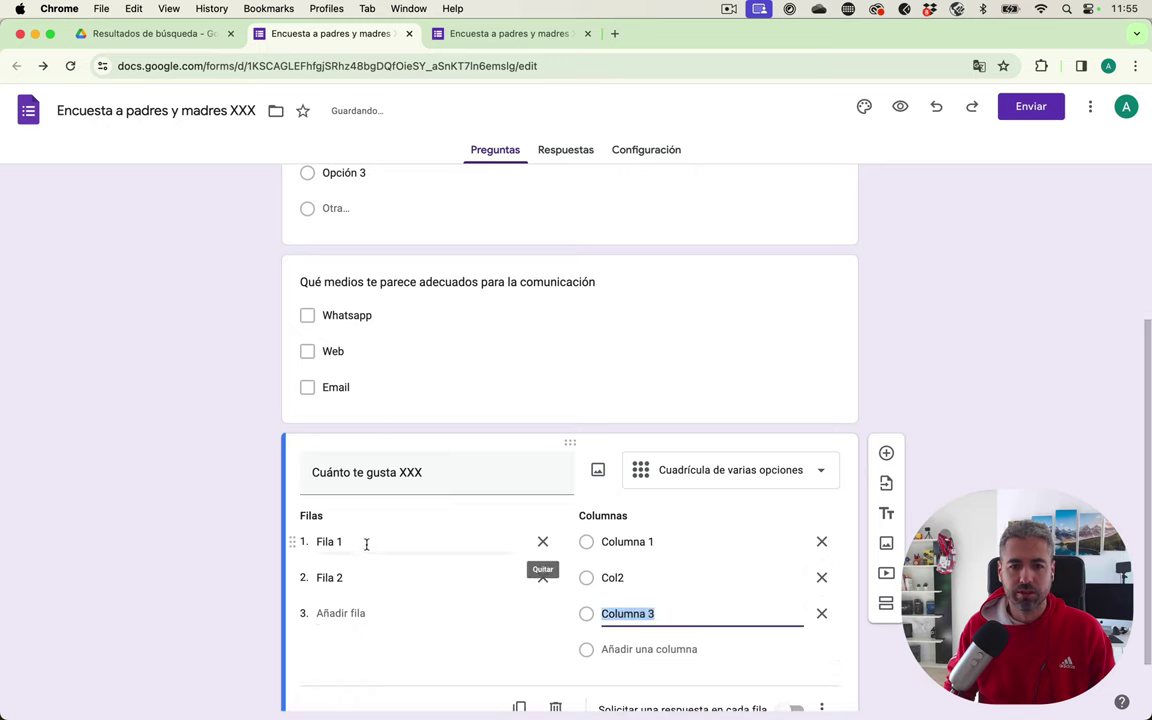
left_click(339, 616)
- Reload the respondent view and test the grid with Columna 1 for Fila 1, Col2 for Fila 2 and Columna 1 for Fila 3
left_click(490, 33)
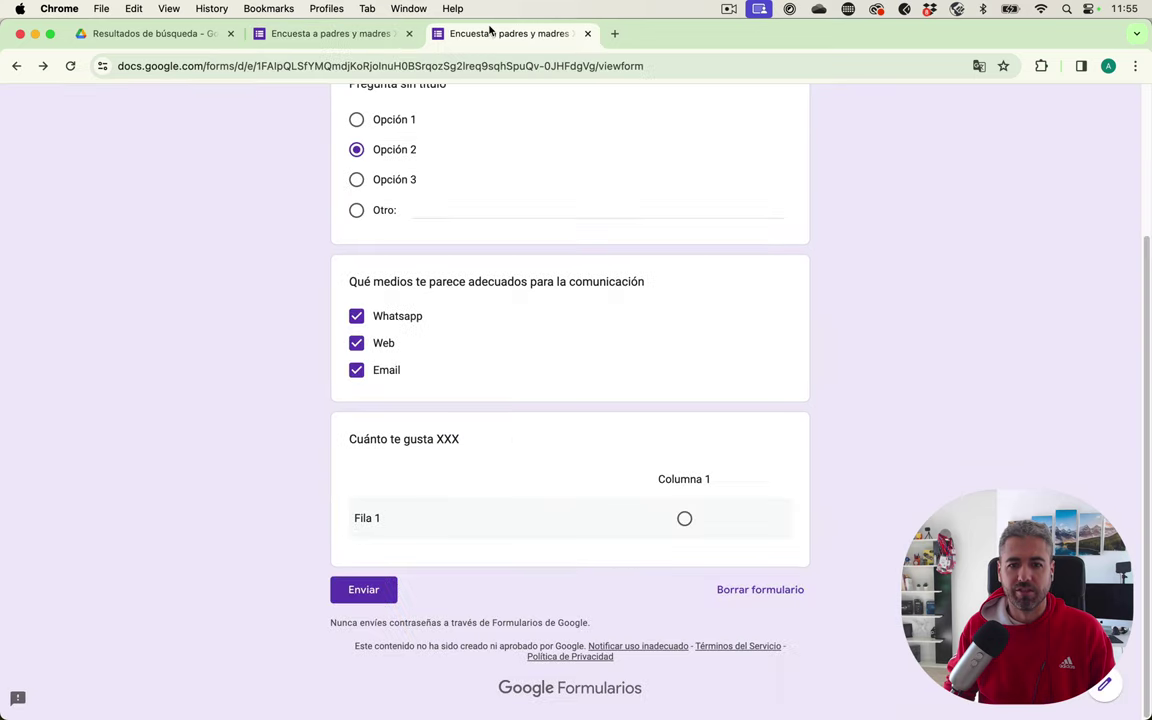
key("super+r")
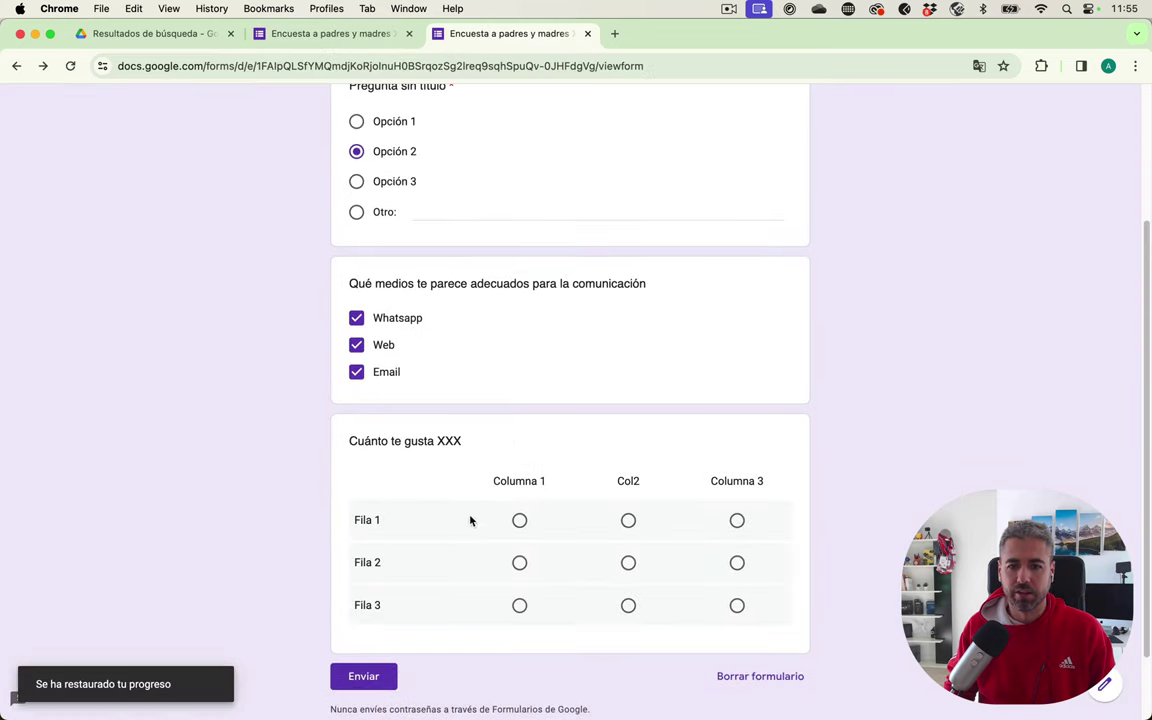
left_click(519, 520)
left_click(628, 562)
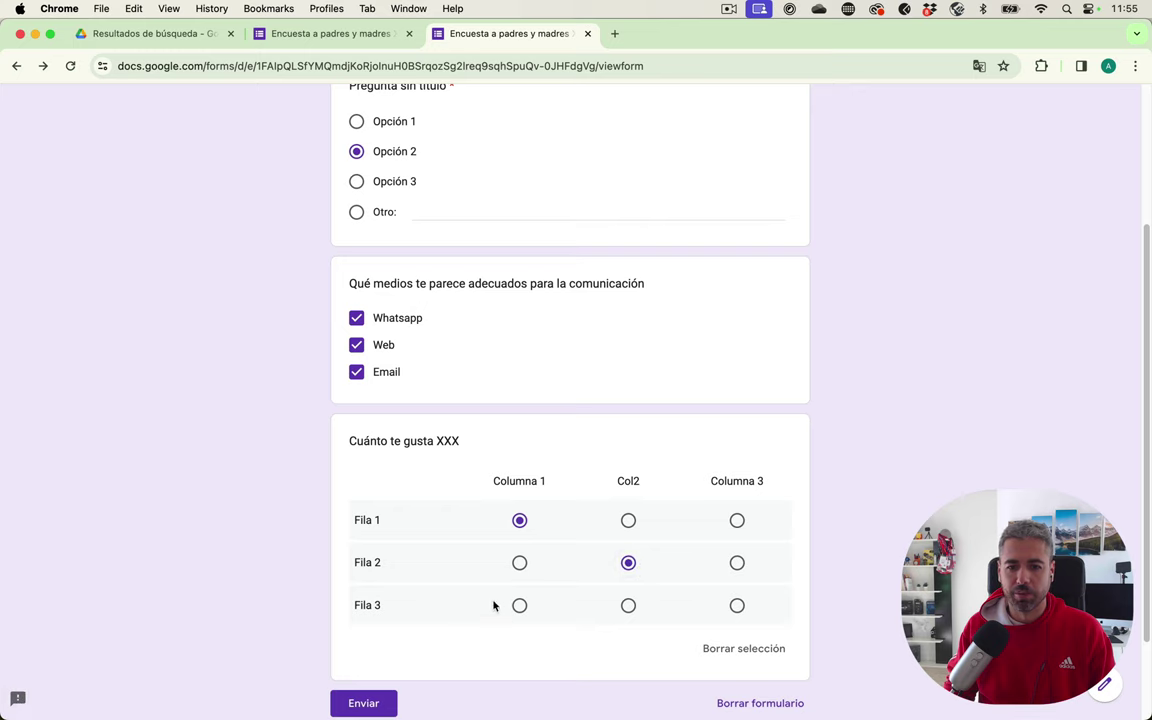
left_click(519, 605)
- In the editor, require a response in each row of the grid and make the communication question mandatory
left_click(330, 33)
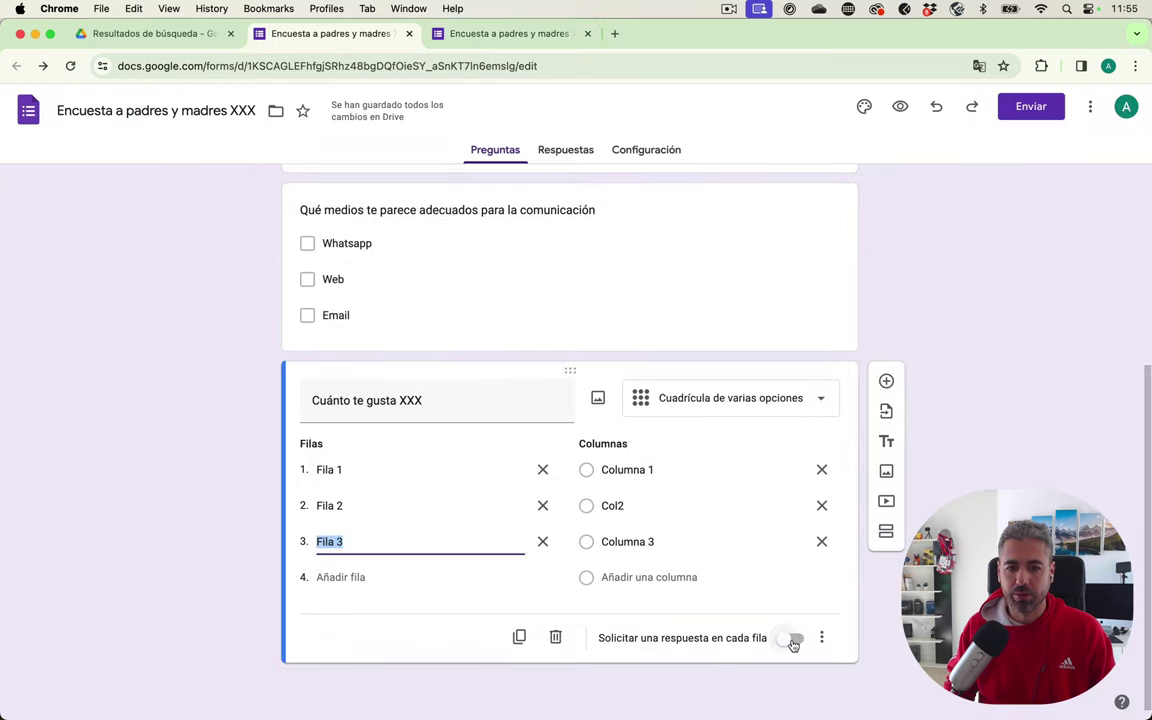
left_click(793, 640)
scroll(661, 486, "up", 3)
left_click(589, 432)
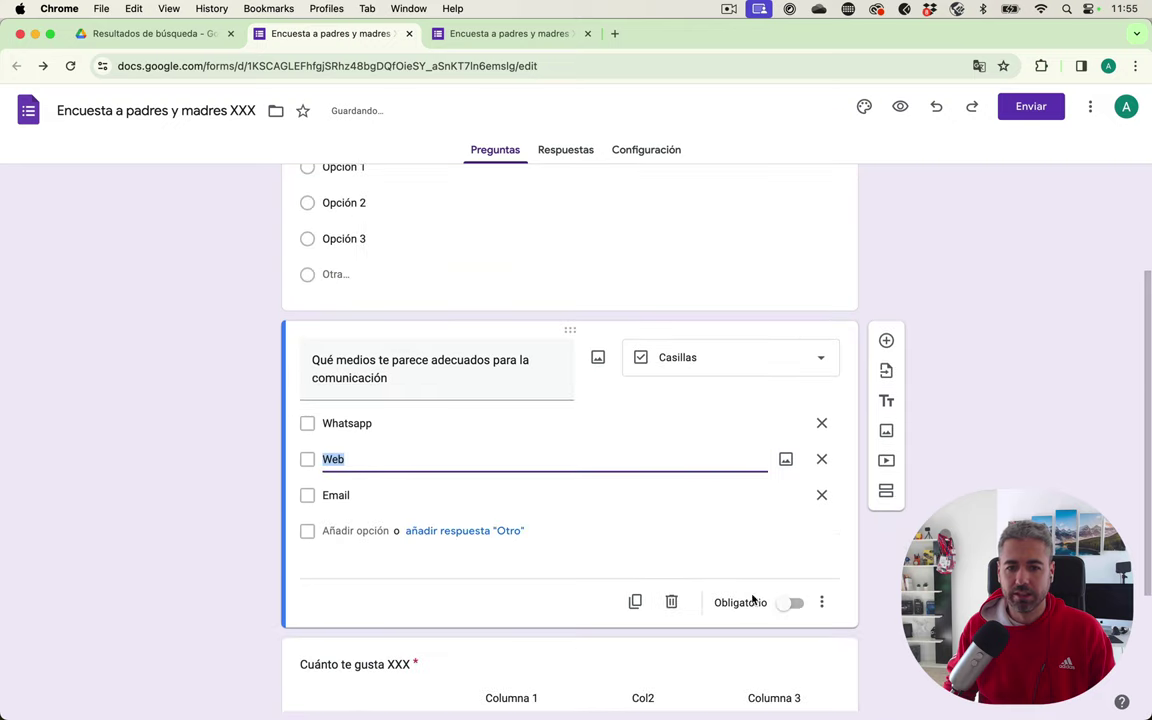
left_click(790, 600)
- Change the "Cuánto te gusta XXX" question's type to Cuadrícula de casillas
scroll(790, 600, "down", 2)
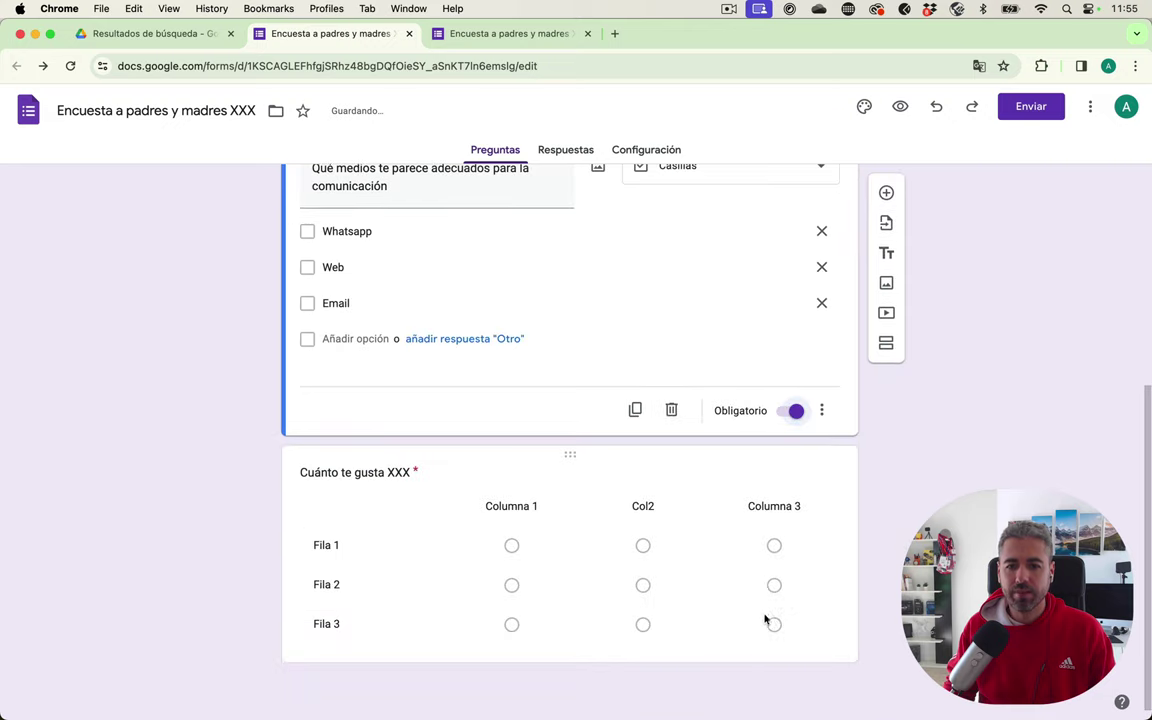
left_click(761, 612)
left_click(763, 404)
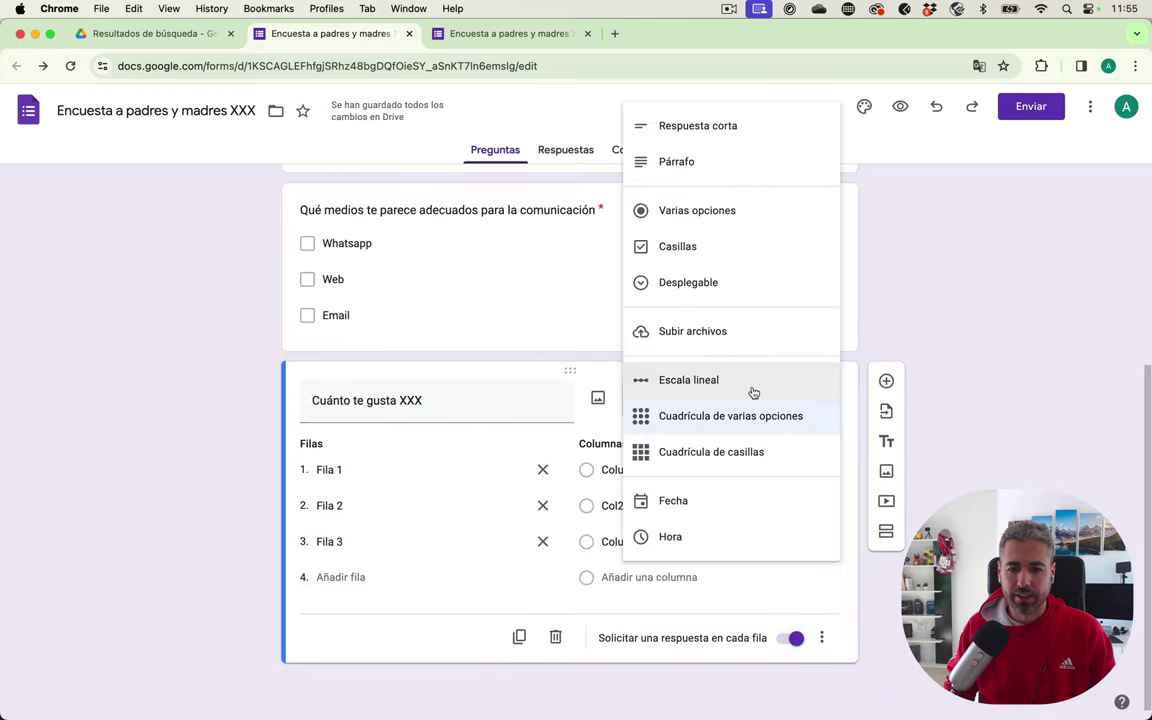
left_click(688, 455)
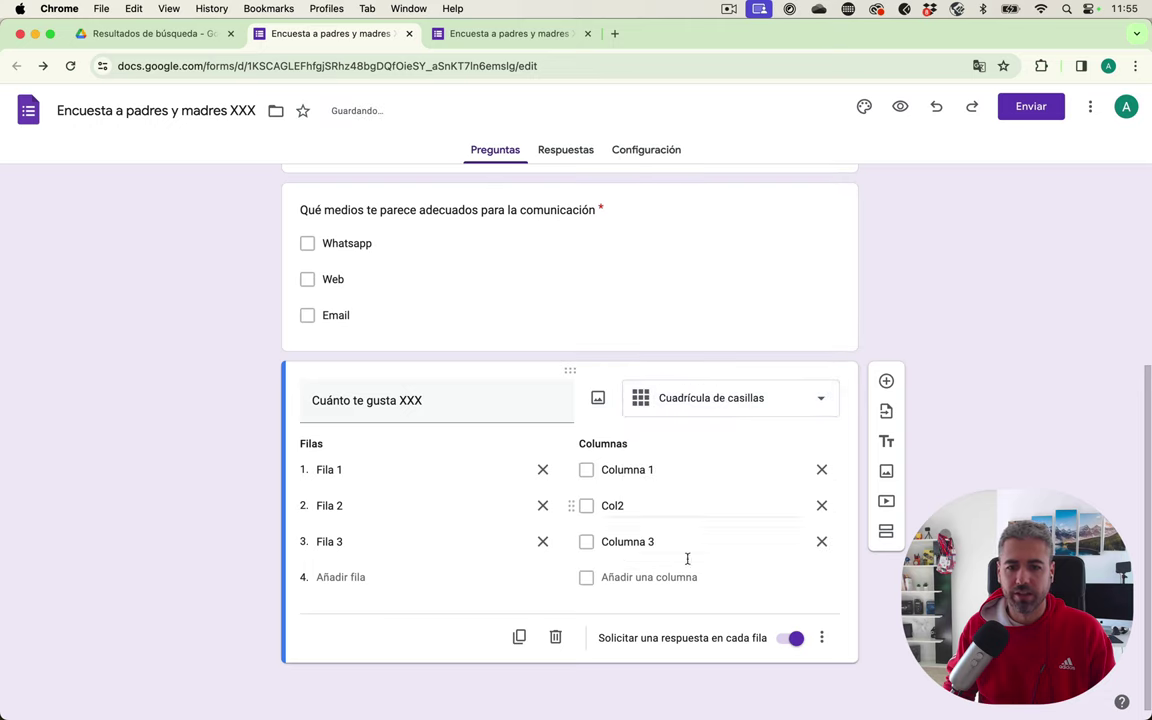
- Reload the respondent view, additionally tick Col2 for Fila 1 and Columna 1 for Fila 2, and return to the editor
left_click(505, 33)
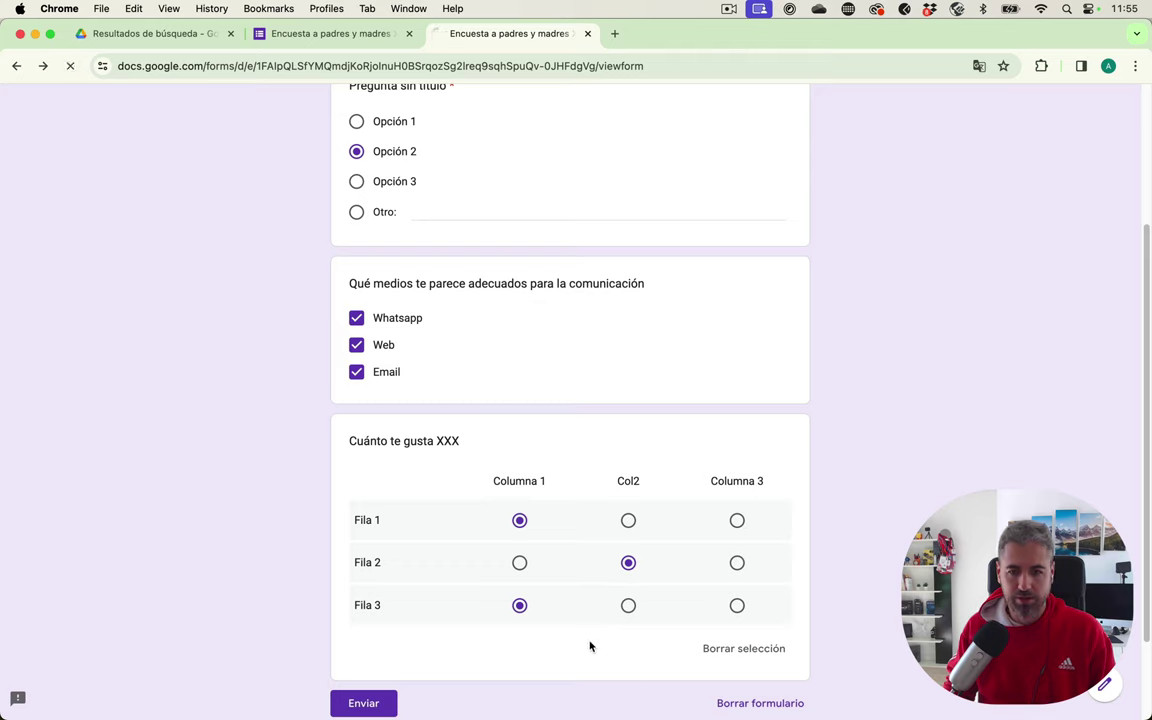
key("super+r")
left_click(628, 522)
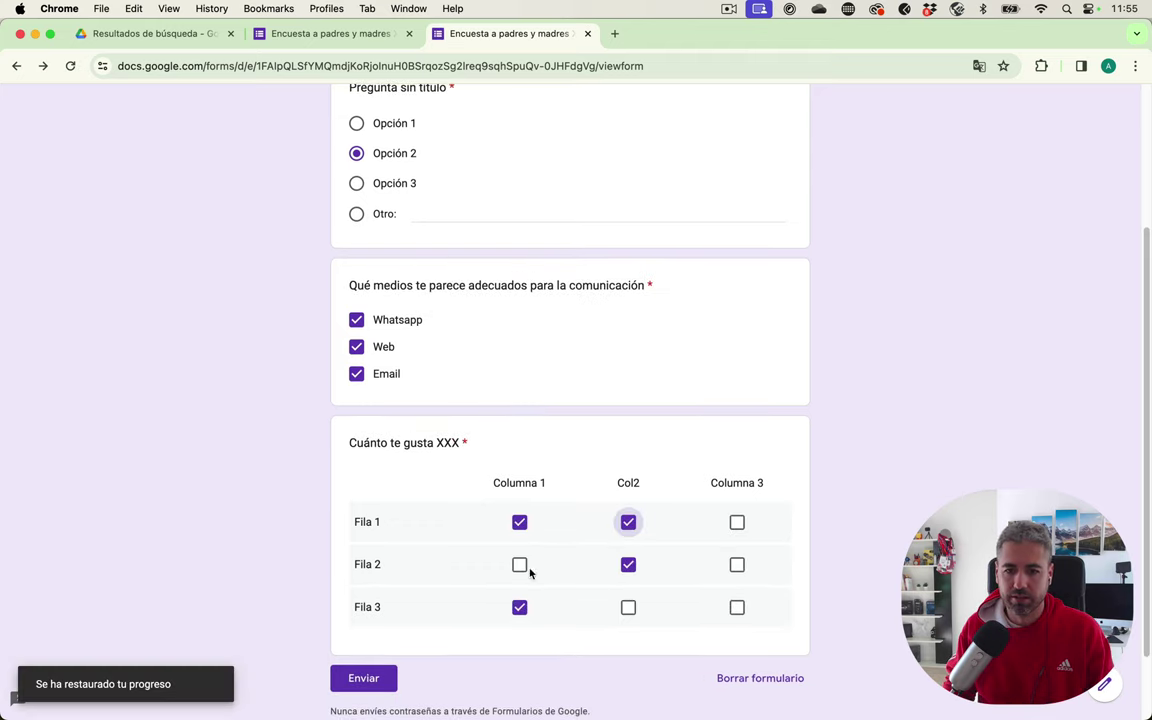
left_click(519, 564)
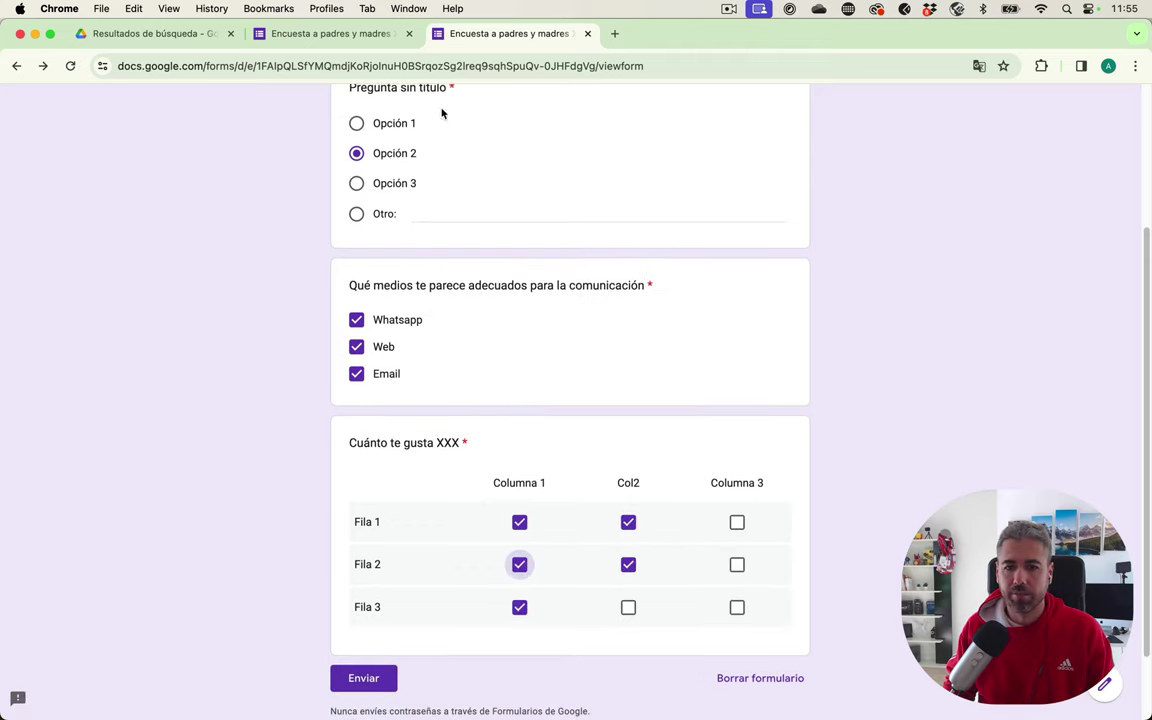
left_click(322, 36)
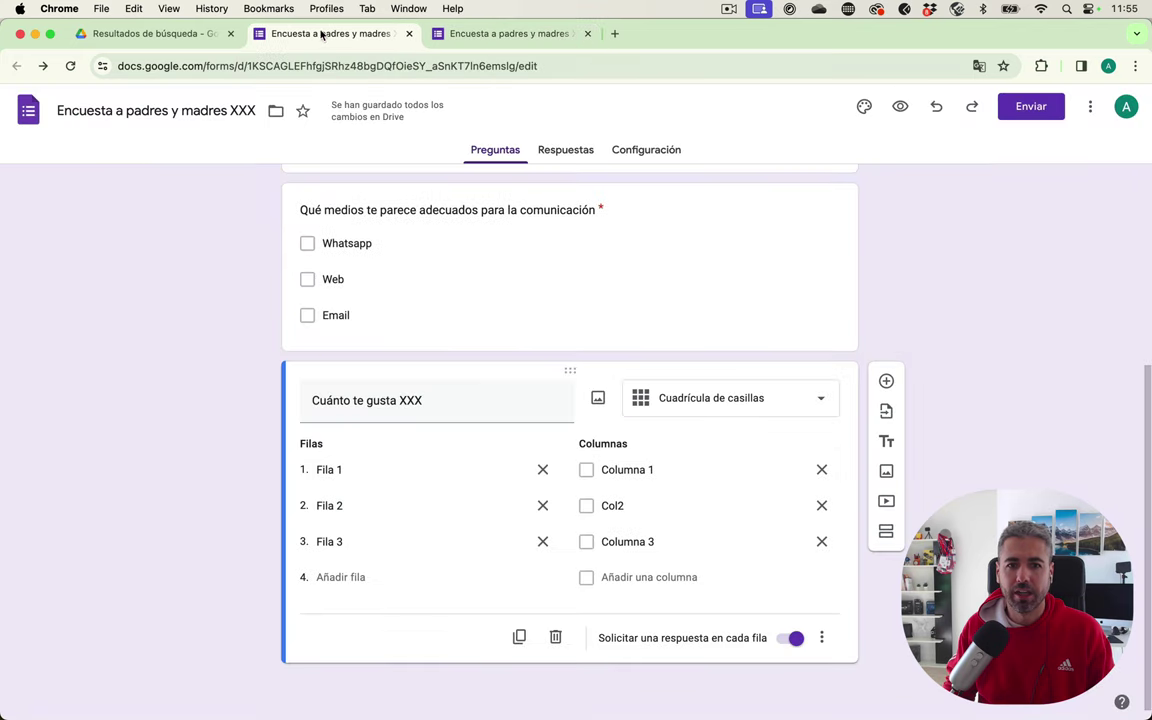
scroll(660, 420, "up", 5)
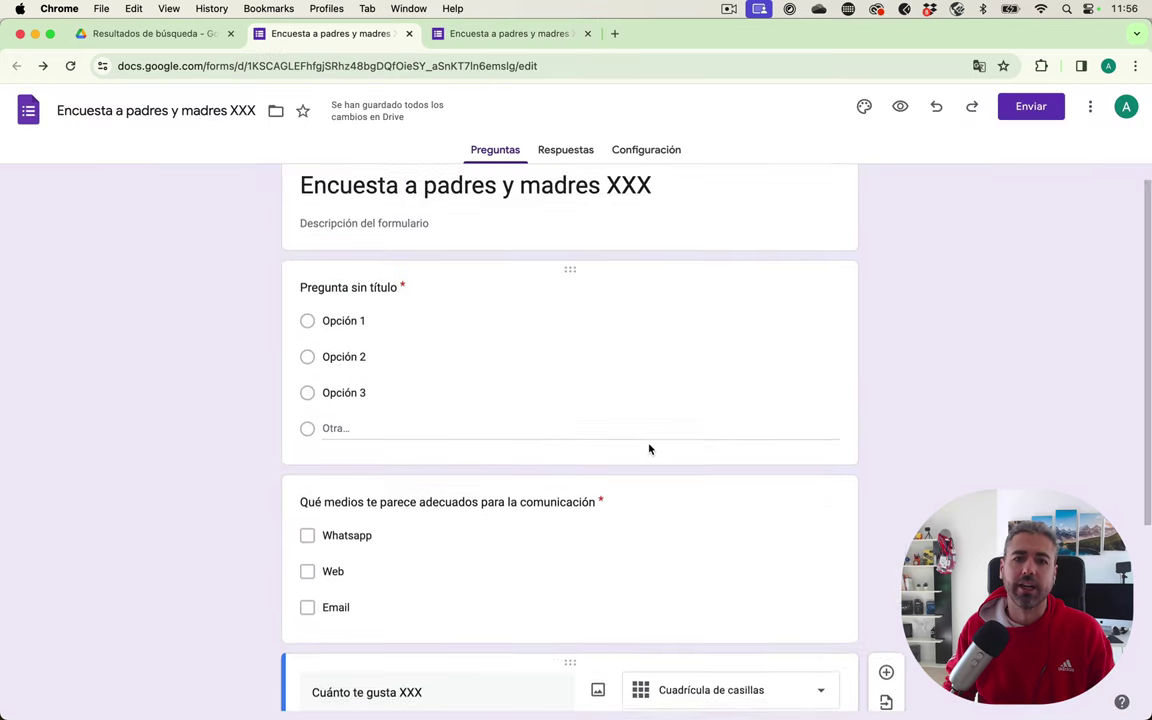
- Show the description for the first question, "Pregunta sin título", and enter "aclaración enlace" in it
left_click(586, 320)
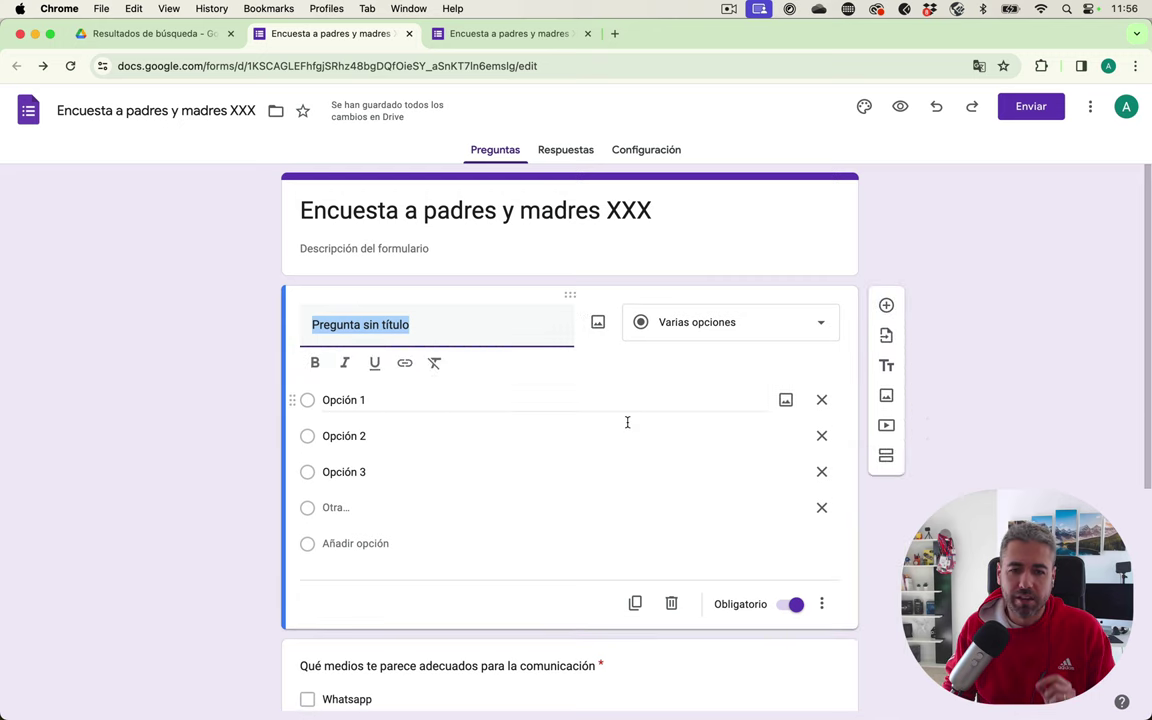
left_click(821, 604)
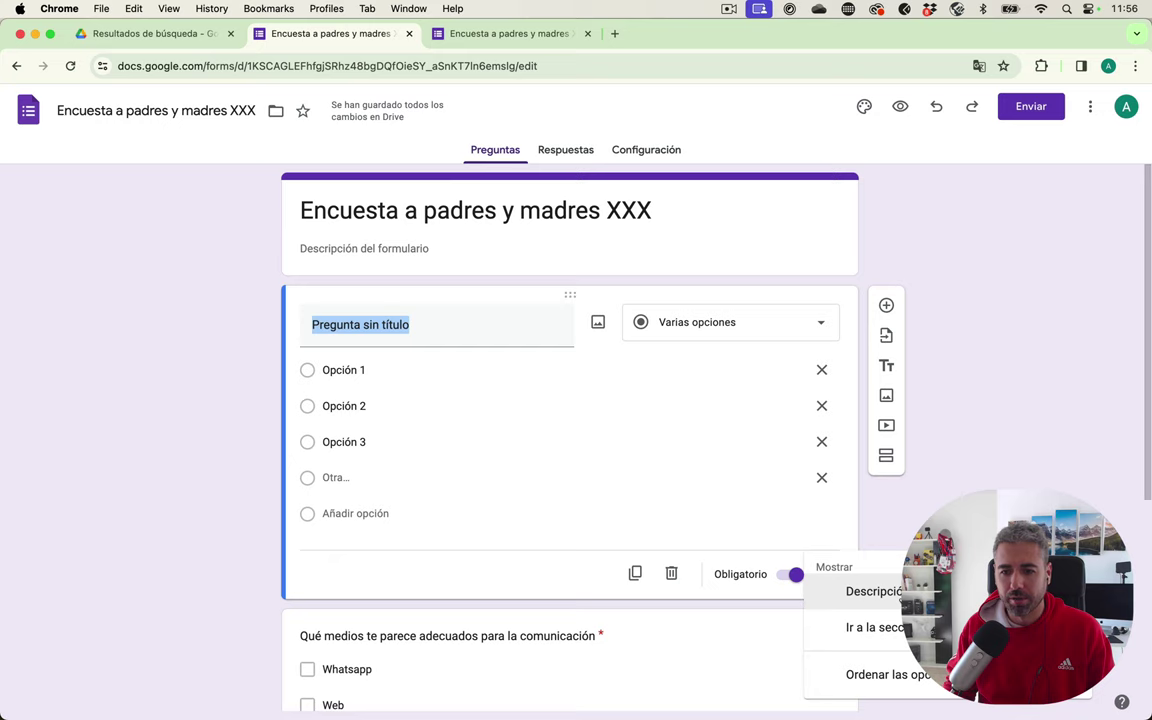
left_click(873, 591)
type("a")
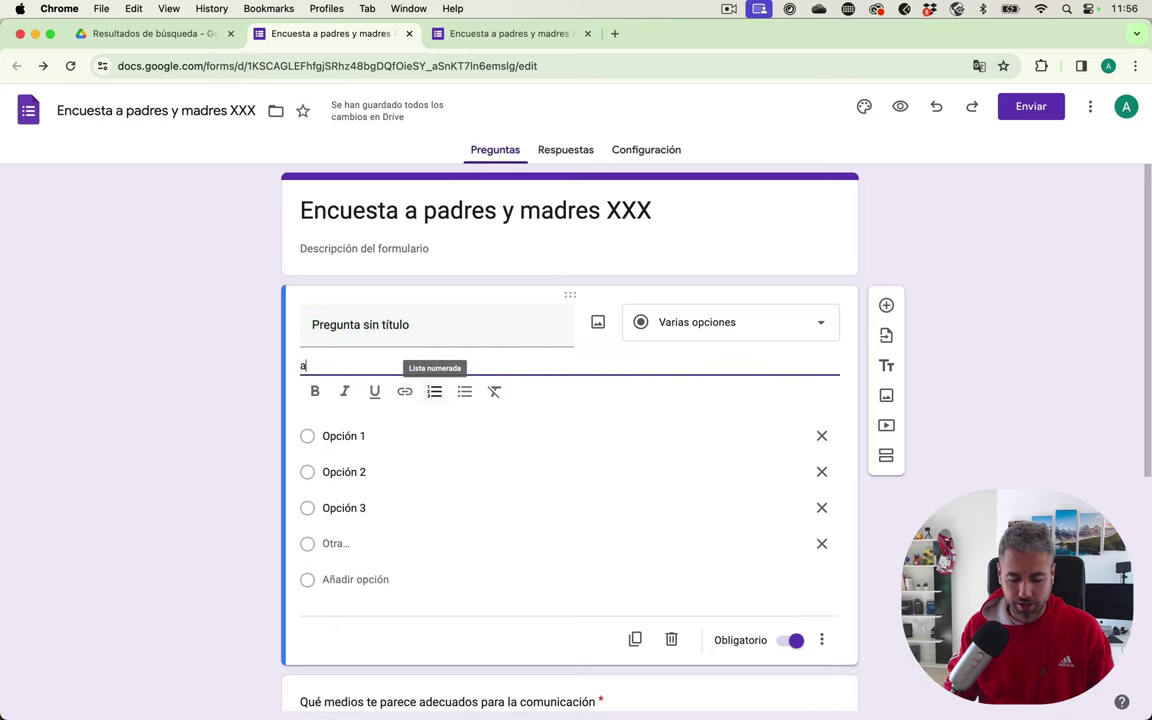
type("claració")
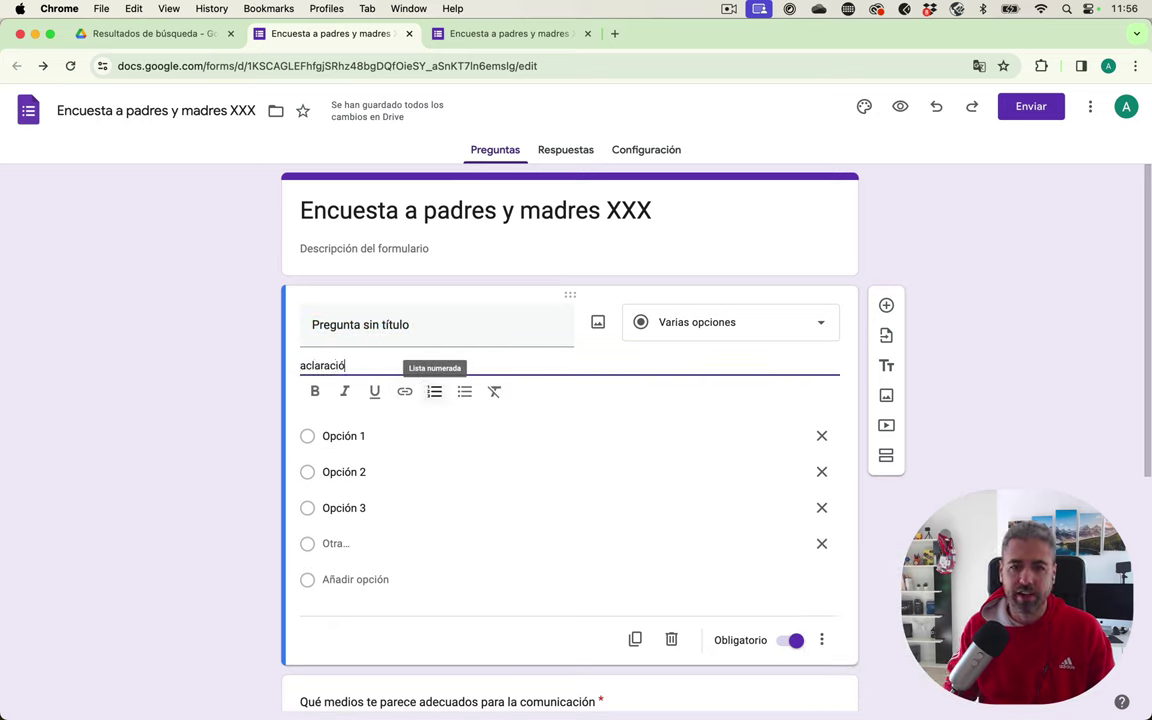
type("mn")
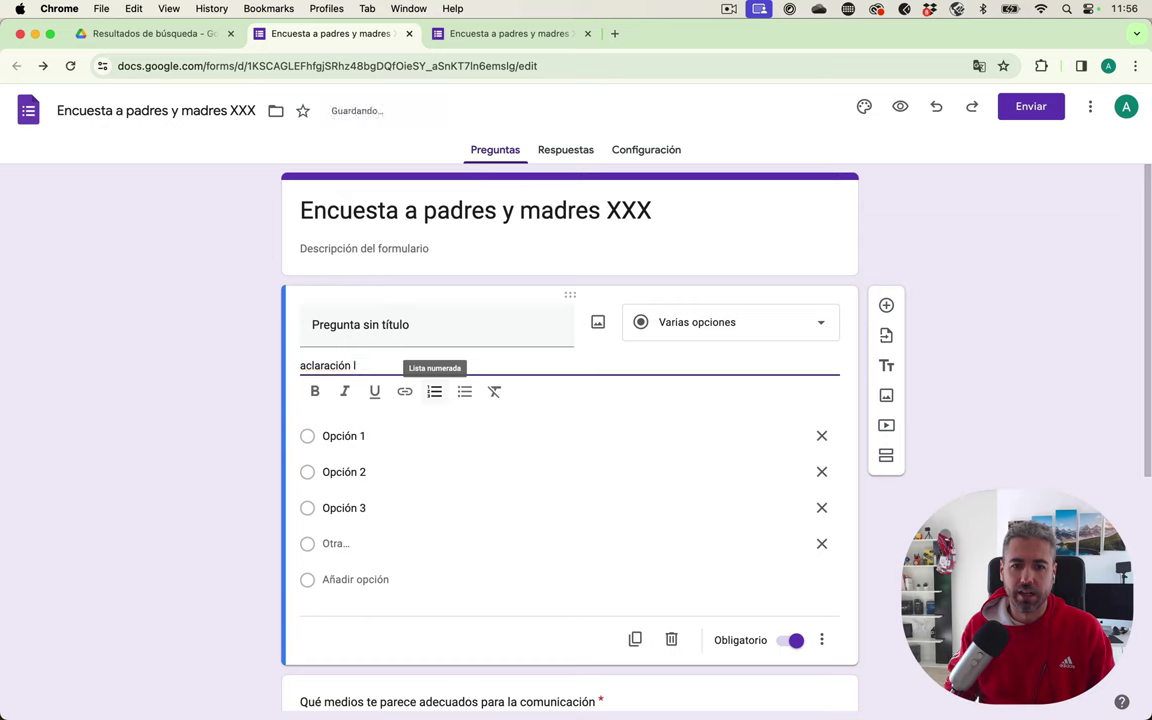
type(" enlace")
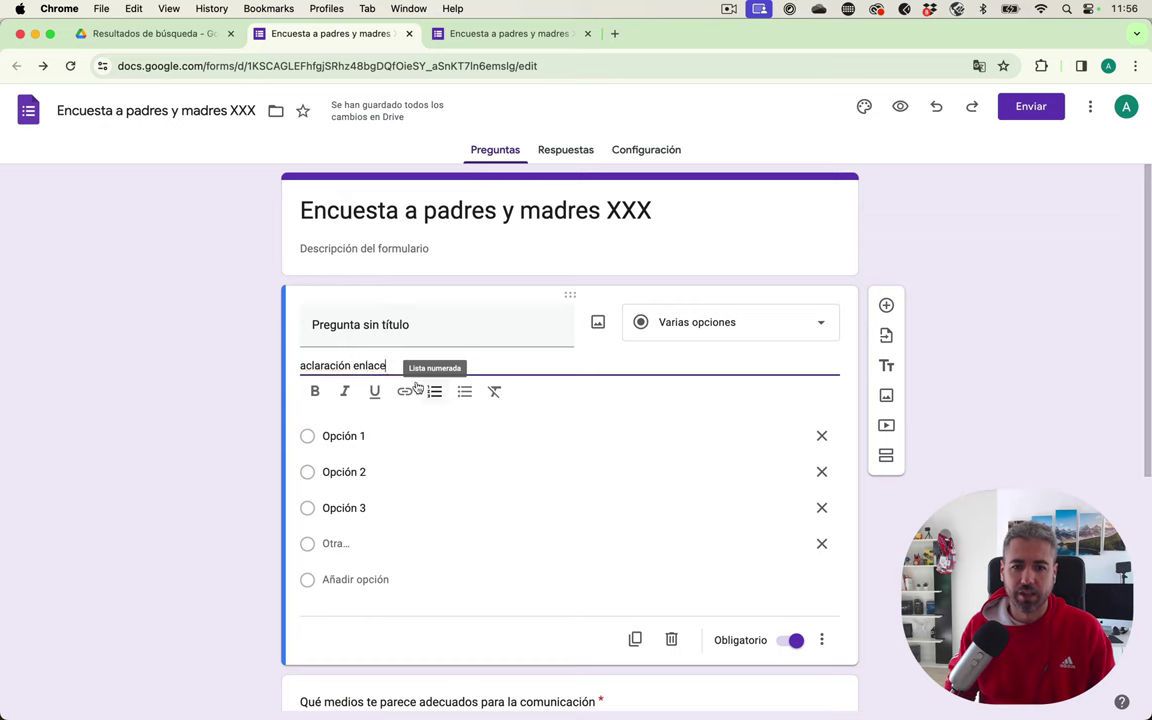
triple_click(378, 366)
double_click(378, 366)
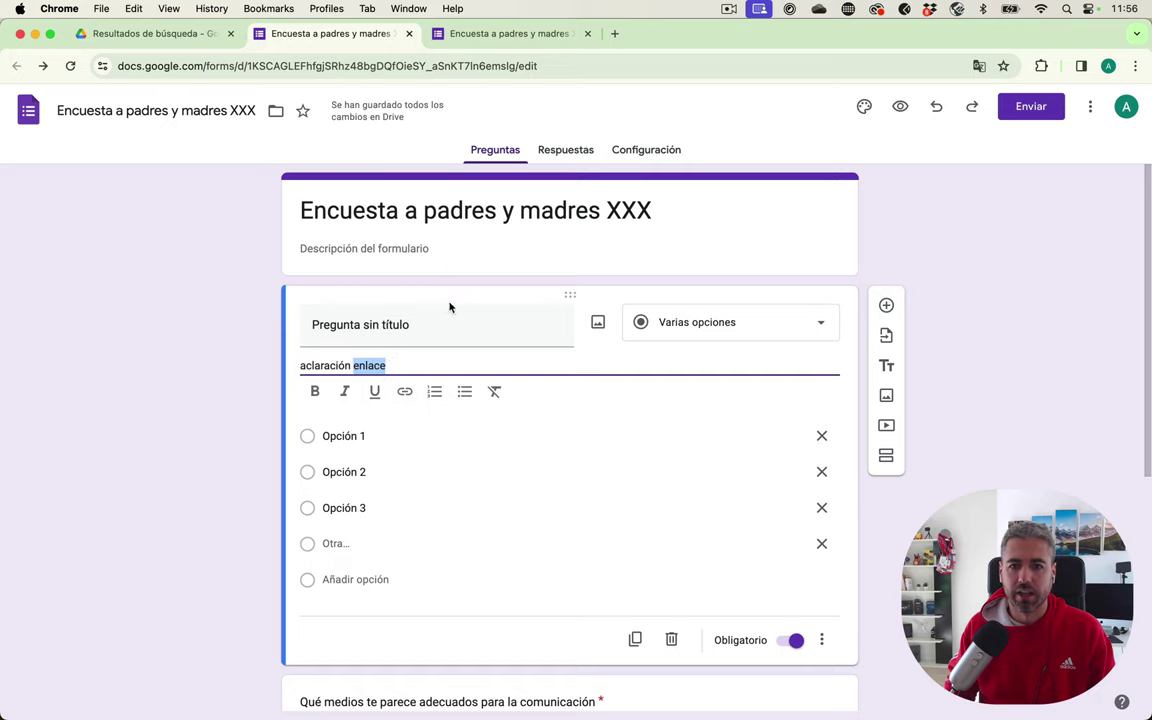
left_click(405, 393)
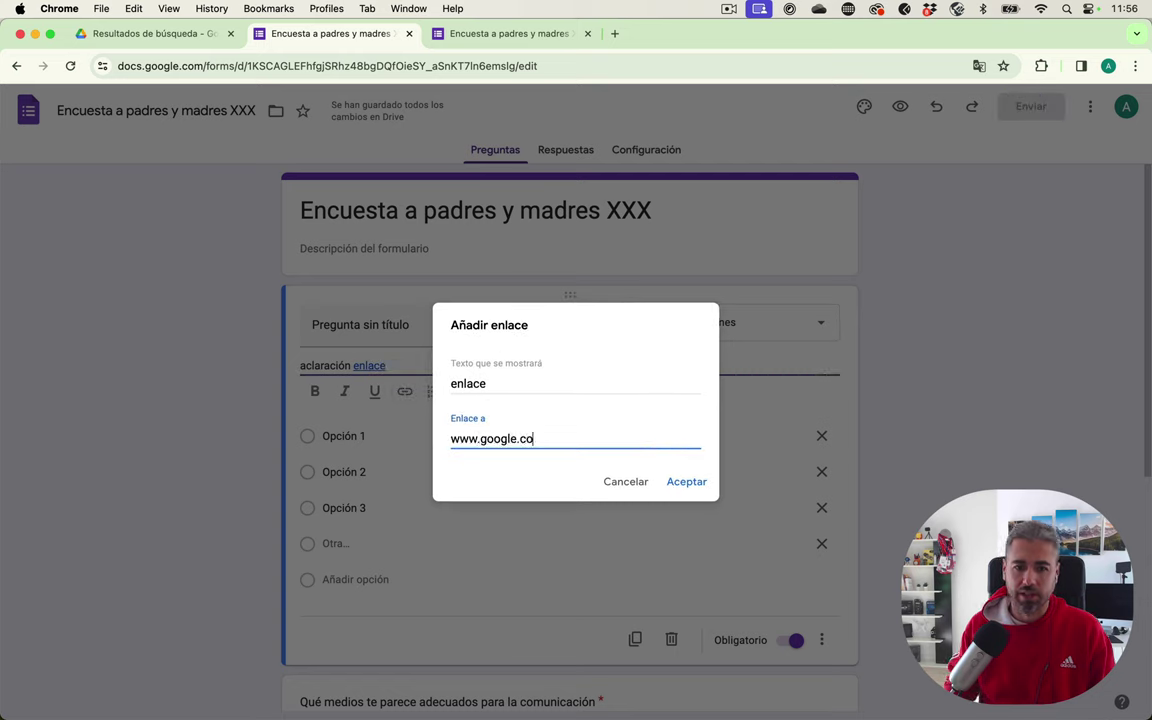
type("http://")
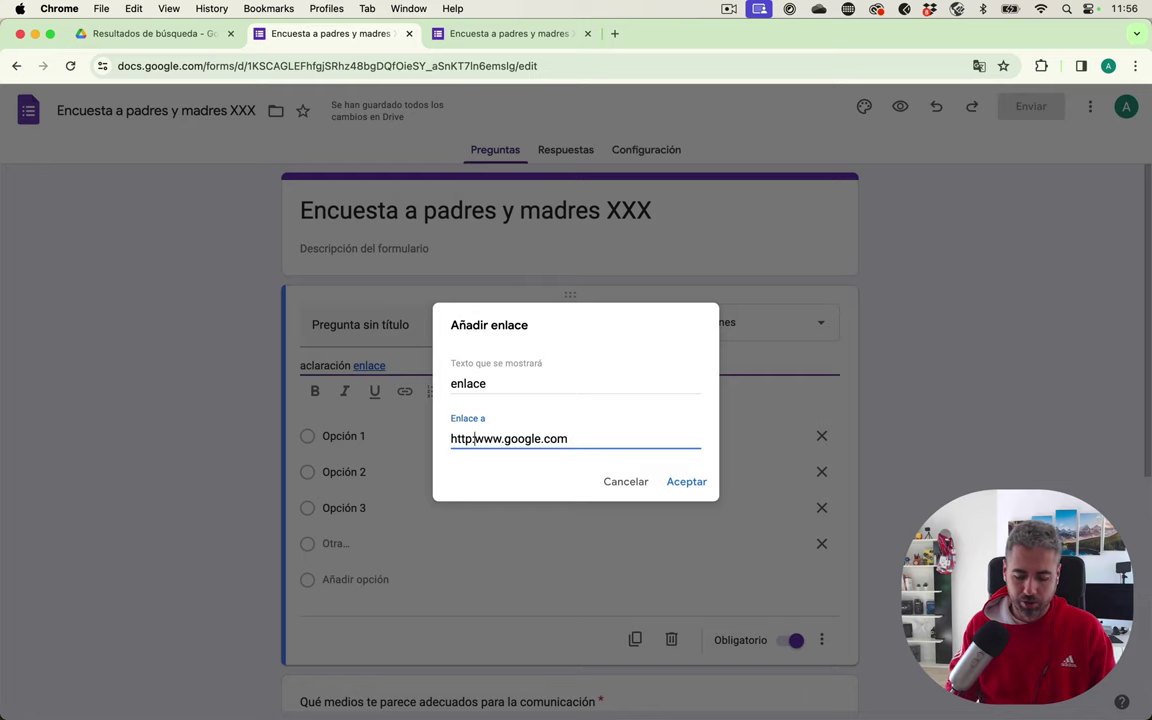
type("s://")
key("Return")
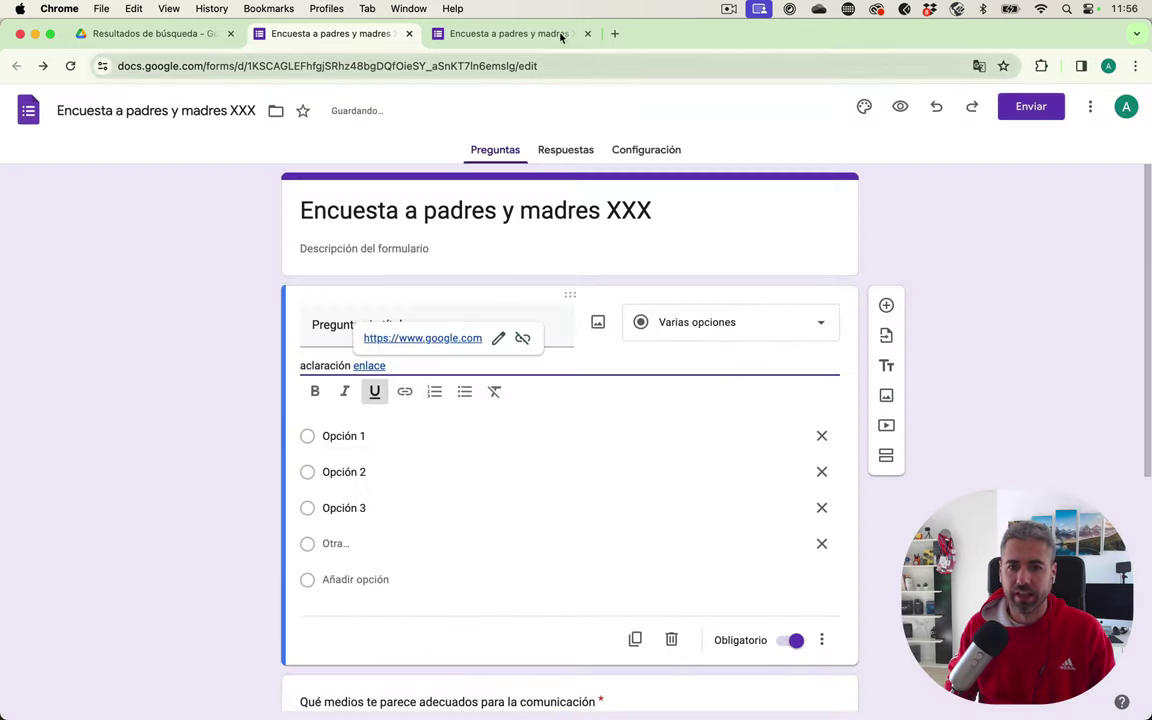
left_click(450, 352)
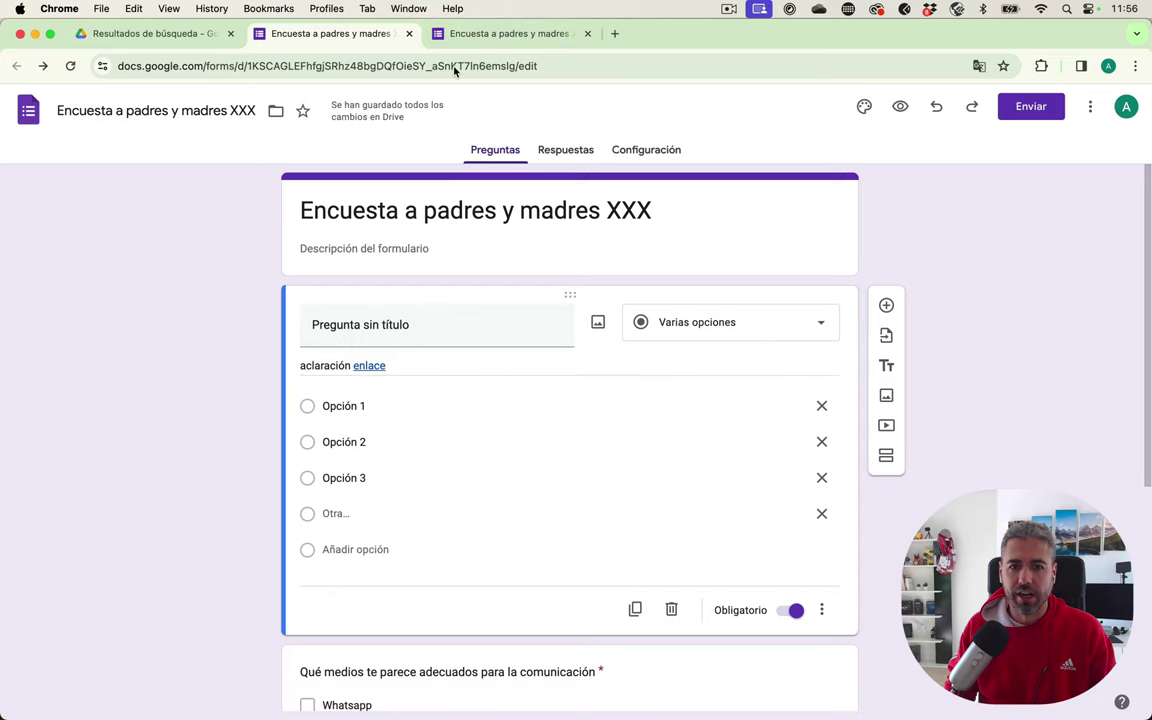
- Reload the respondent view, check the description and link under the first question, and return to the editor
left_click(518, 40)
scroll(843, 483, "up", 5)
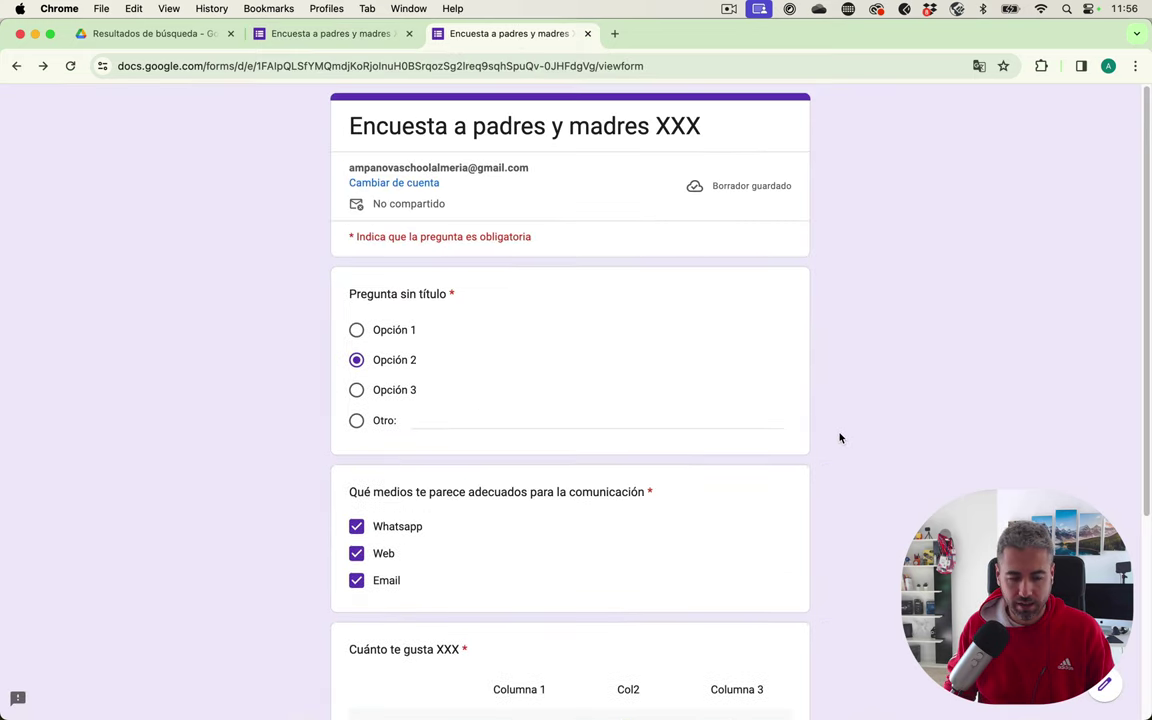
key("super+r")
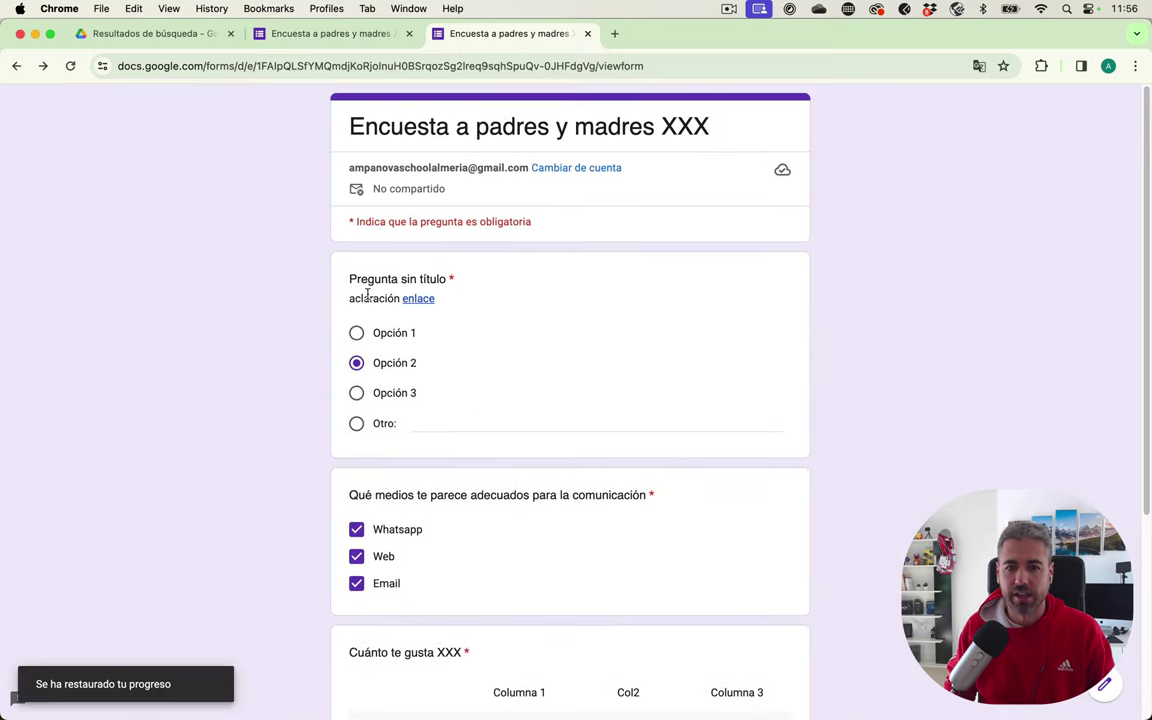
left_click_drag(362, 298, 418, 298)
left_click(514, 306)
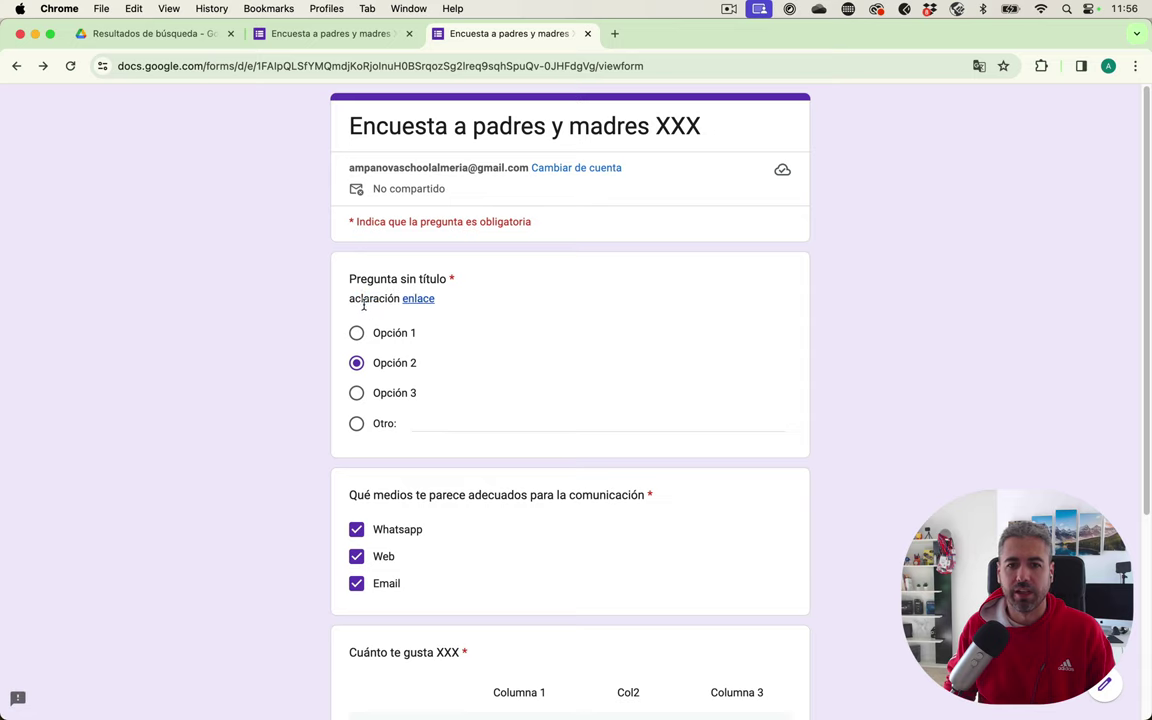
left_click(360, 40)
- Change the "Pregunta sin título" question's type to Respuesta corta
scroll(723, 530, "down", 5)
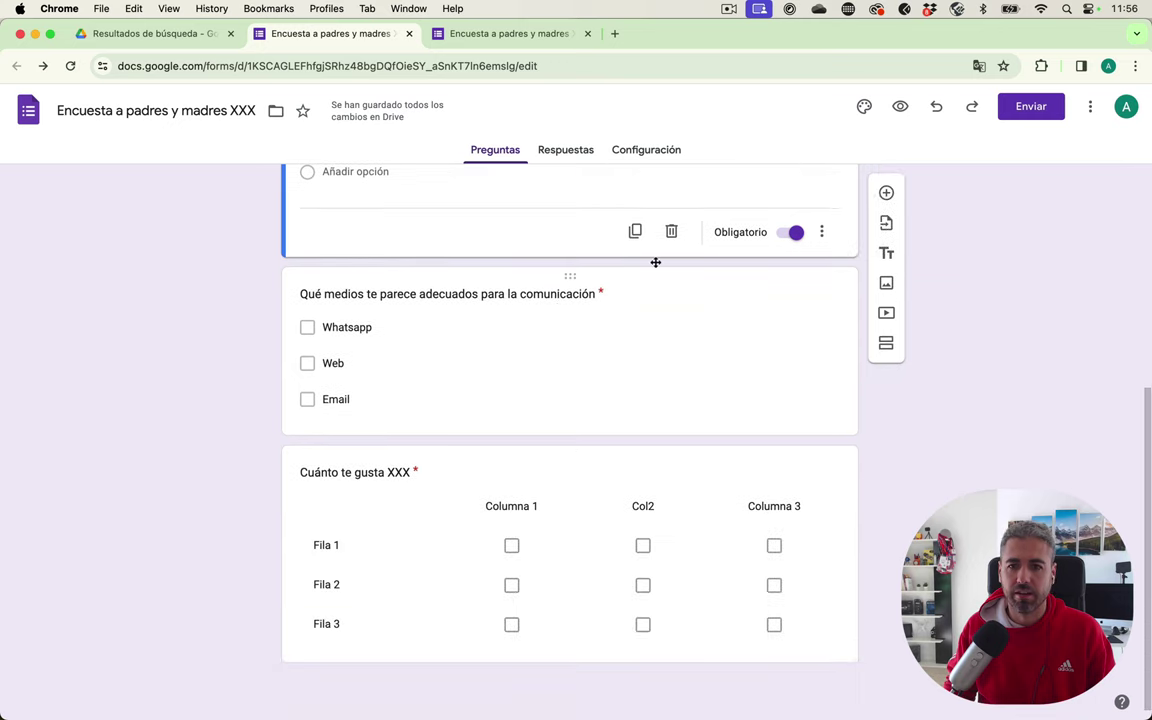
scroll(500, 327, "up", 5)
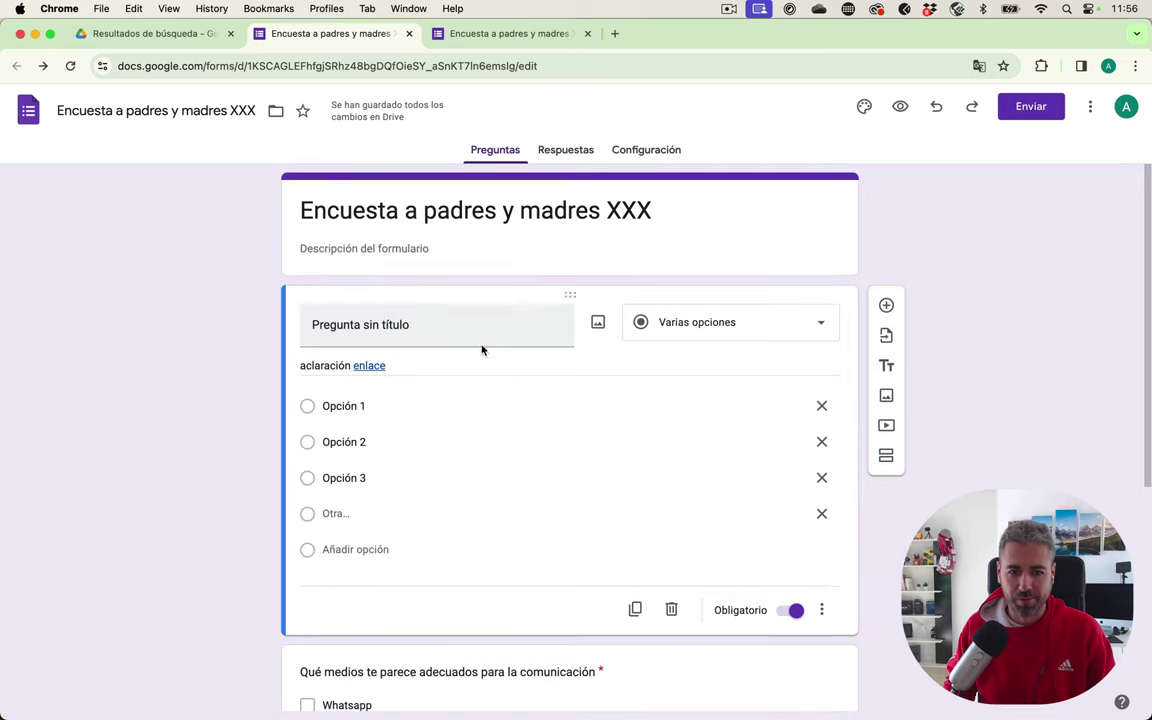
left_click(488, 330)
left_click(678, 324)
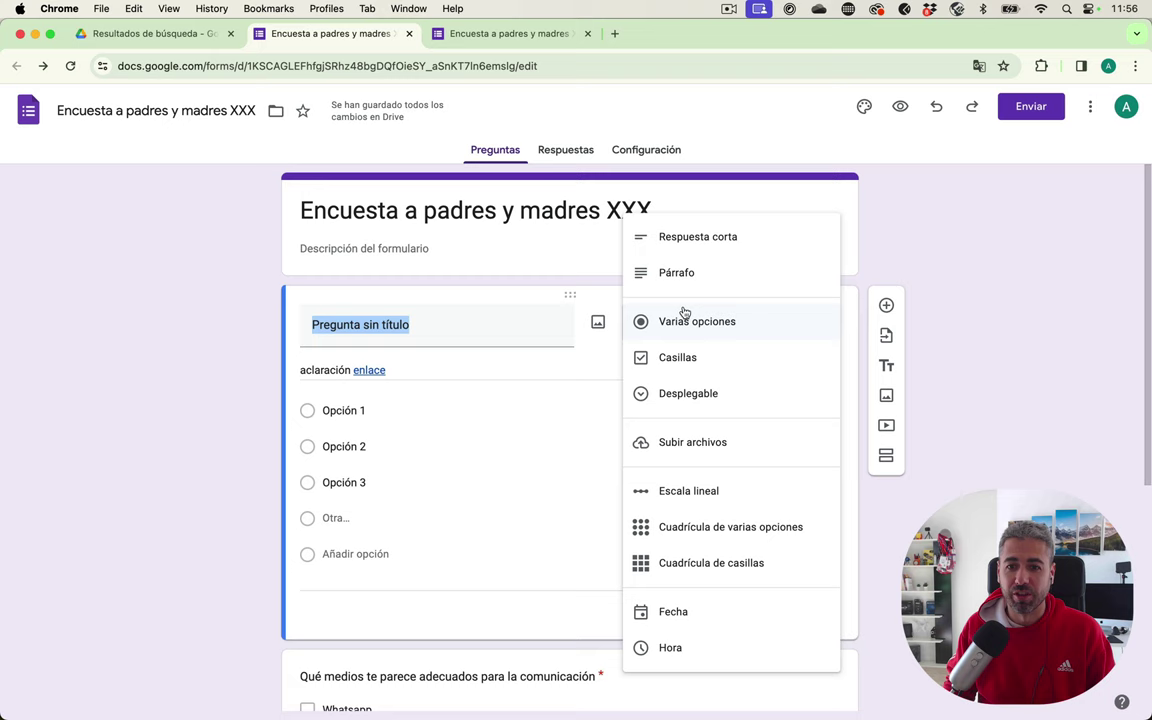
left_click(694, 237)
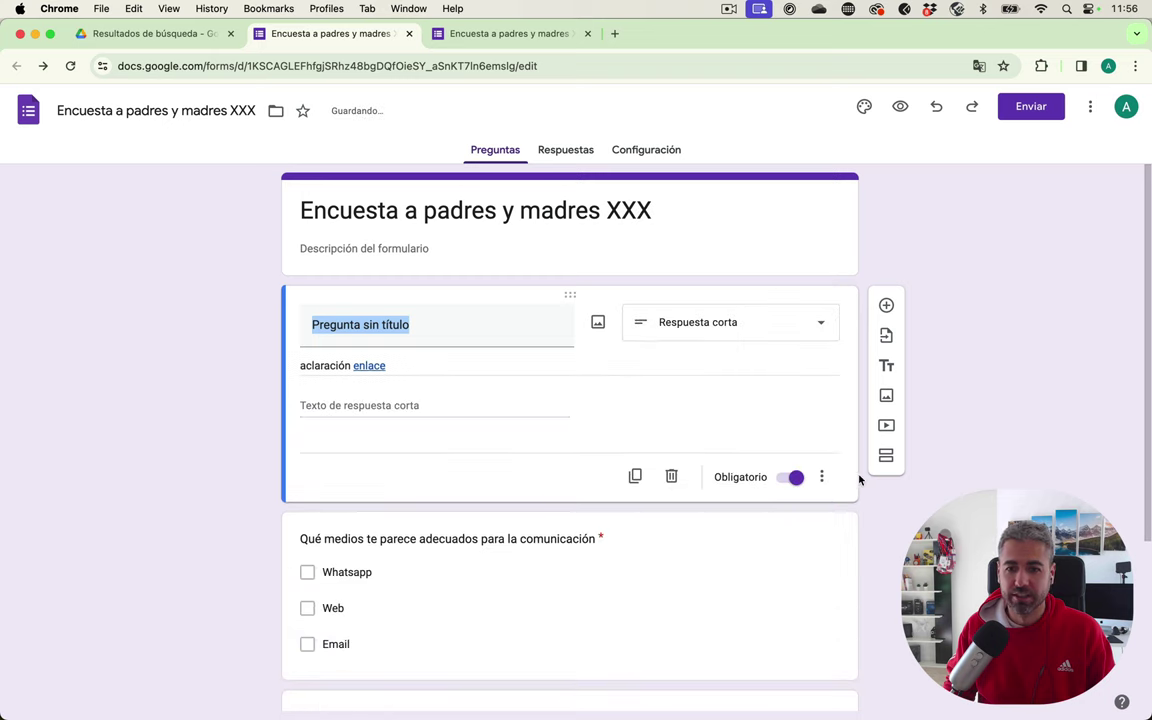
- Add response validation to the short-answer question, keeping the rule as Número and Mayor que
left_click(821, 478)
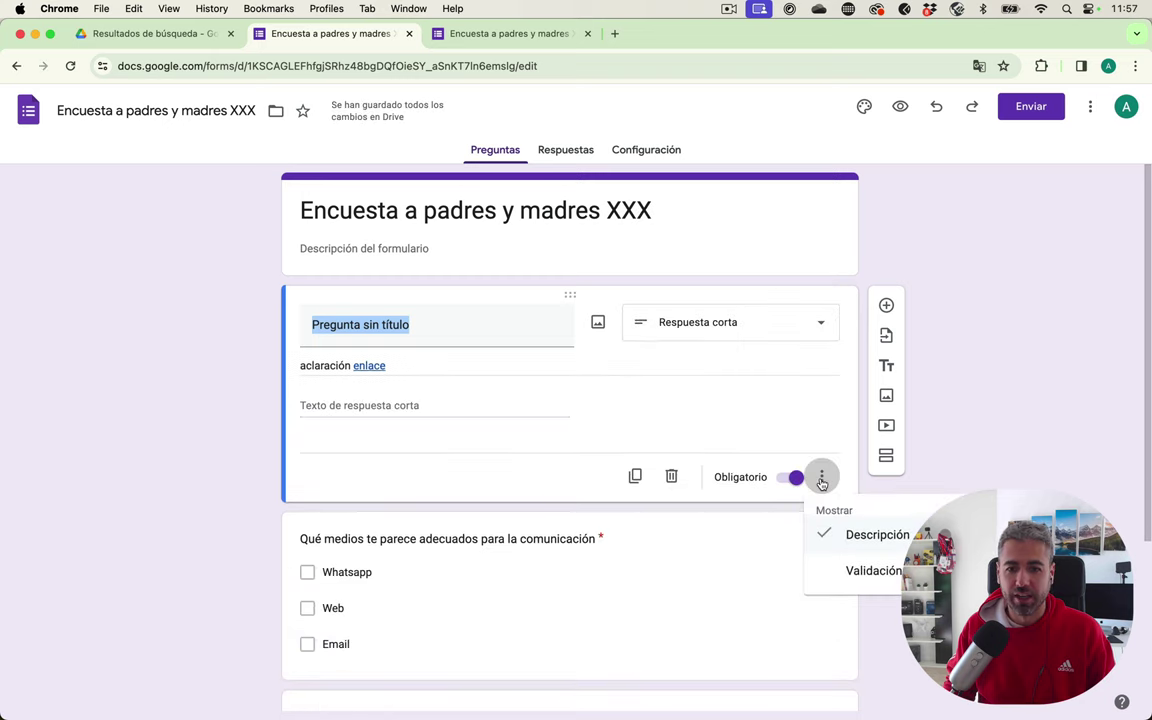
left_click(857, 578)
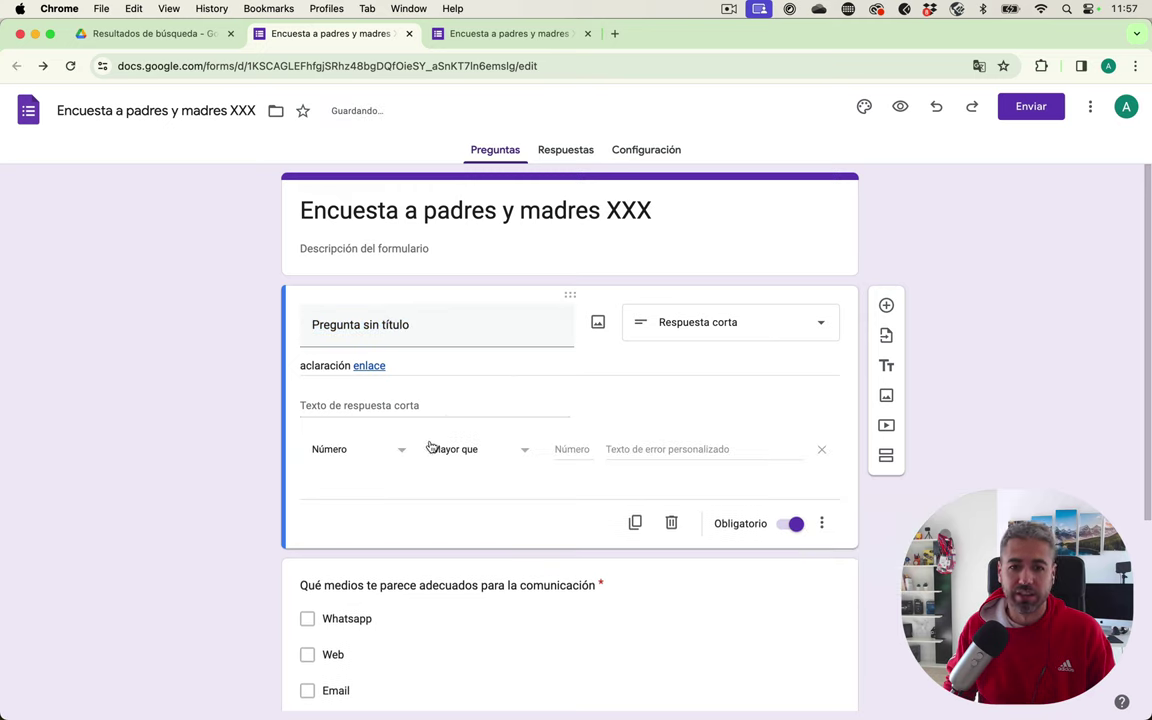
left_click(374, 449)
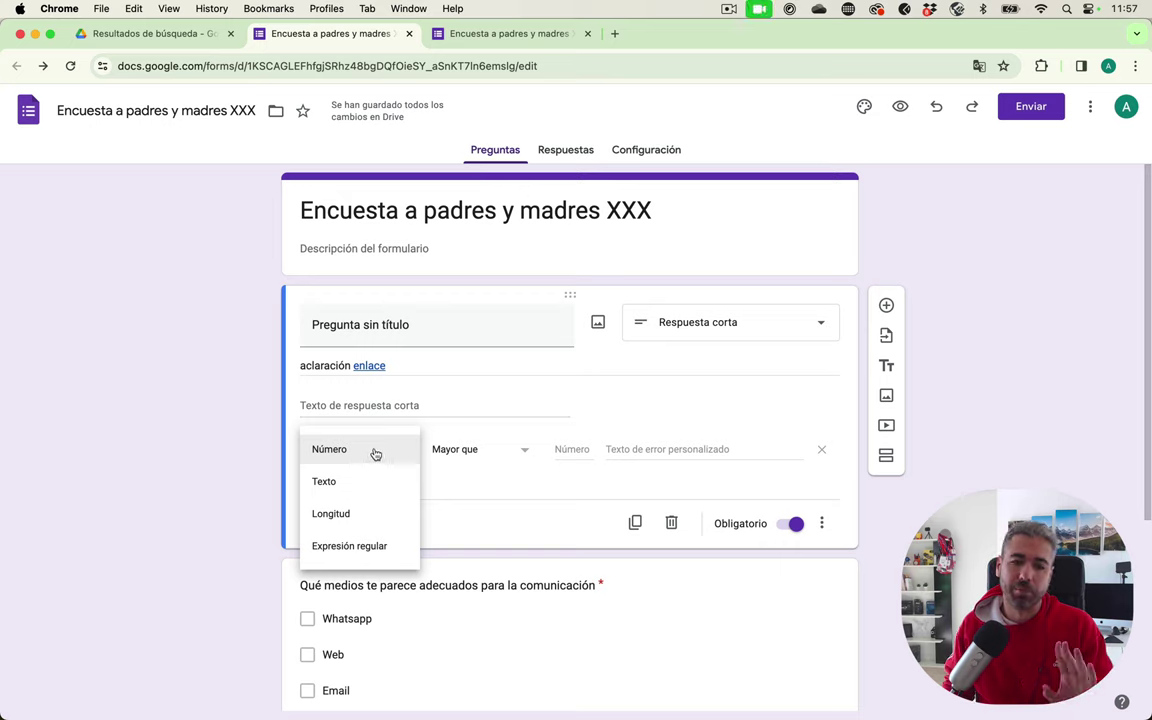
left_click(375, 451)
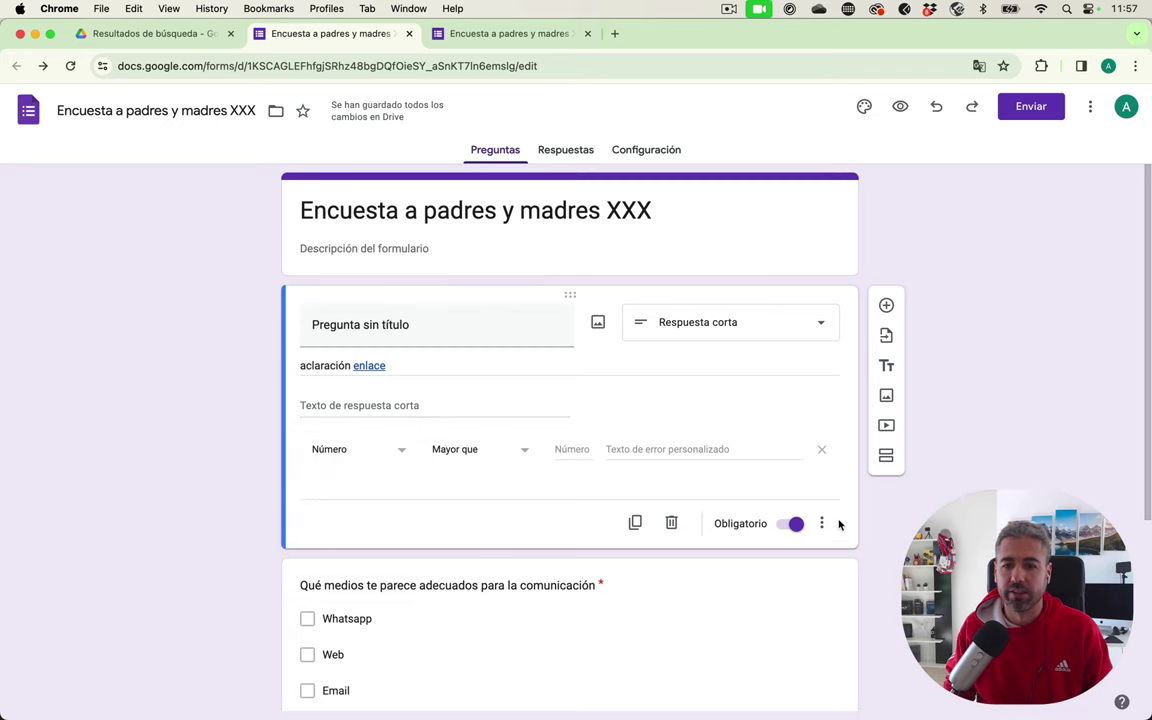
- Reload the respondent view, test the validated question with "a" and with 5, and return to the editor
left_click(500, 33)
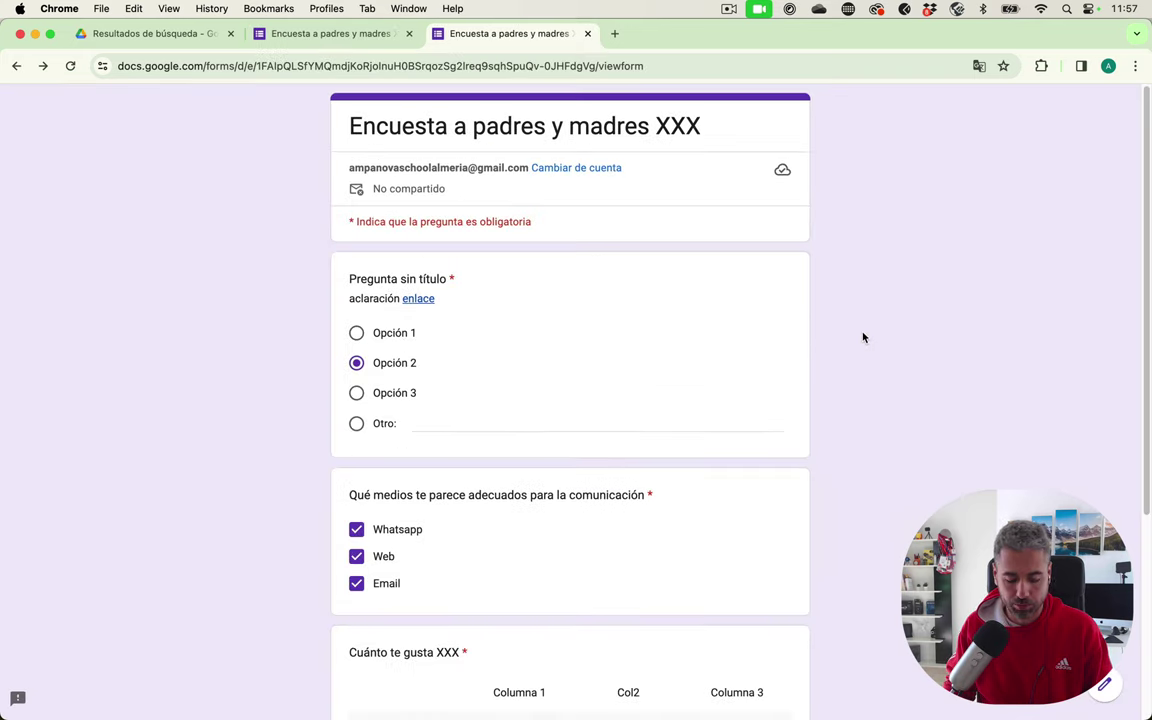
key("super+r")
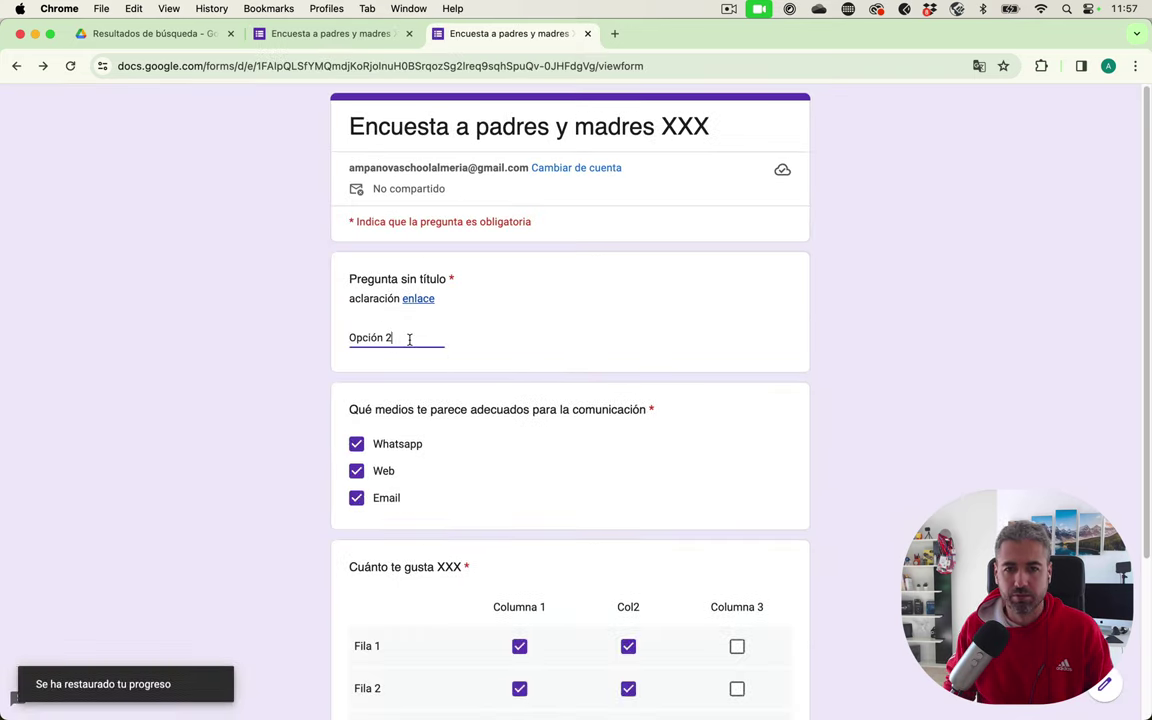
key("super+a")
type("a")
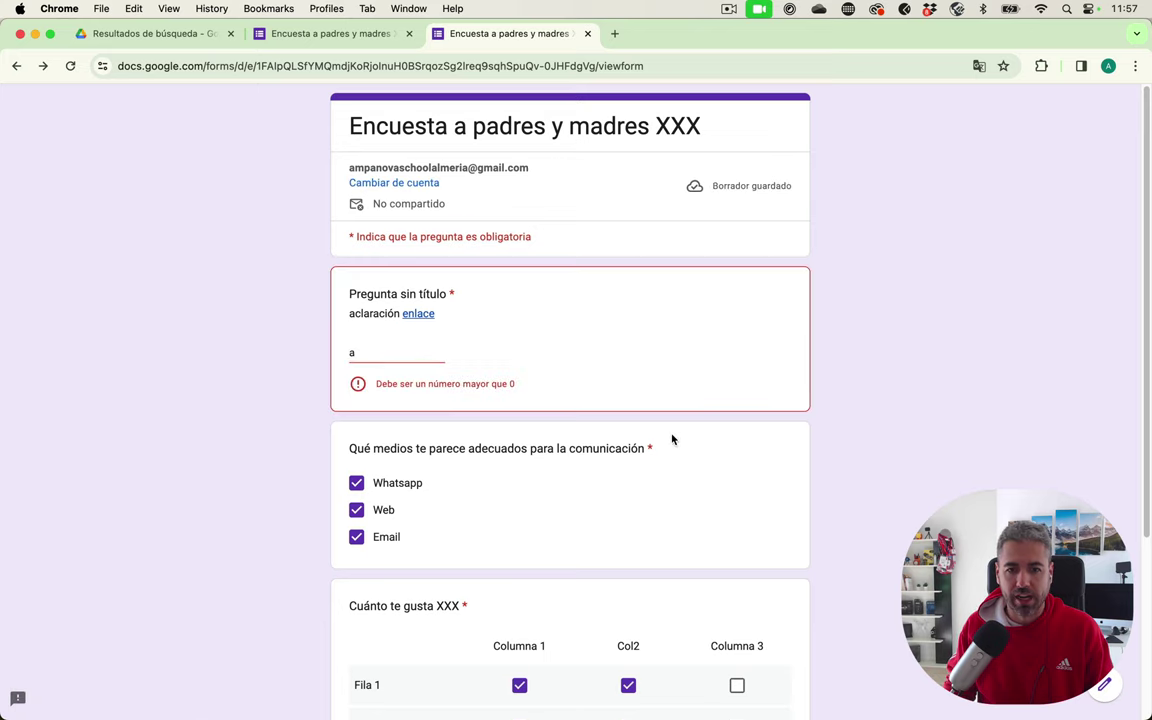
double_click(409, 345)
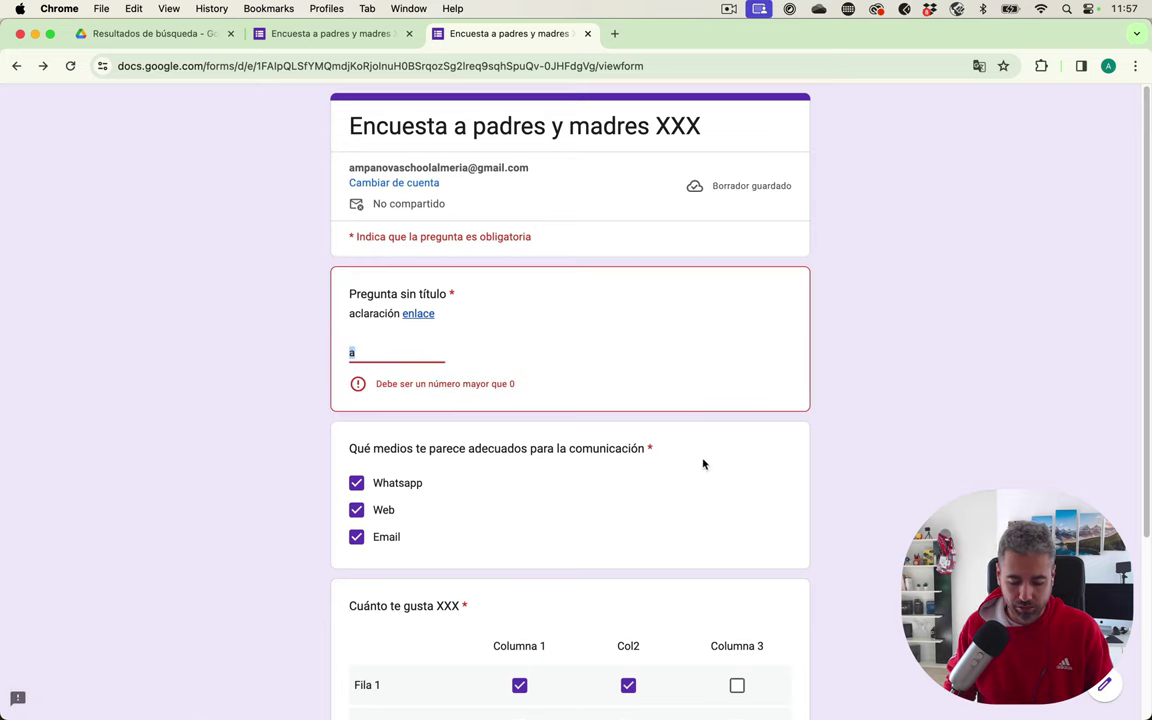
type("5")
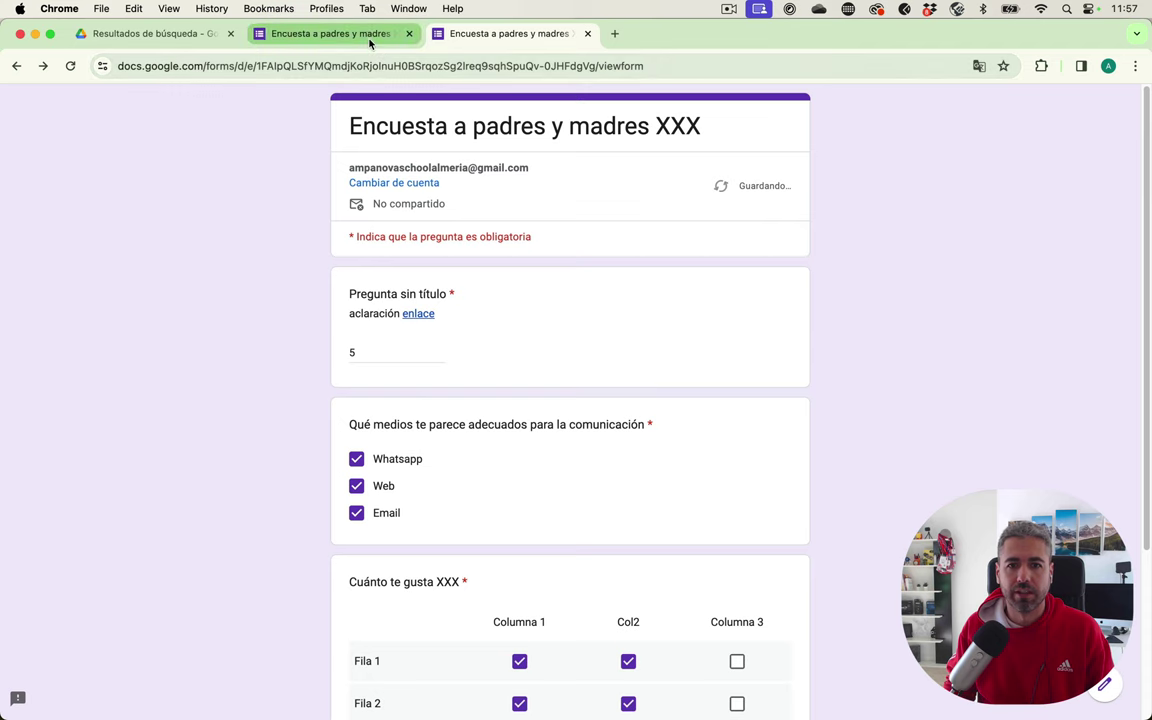
left_click(369, 42)
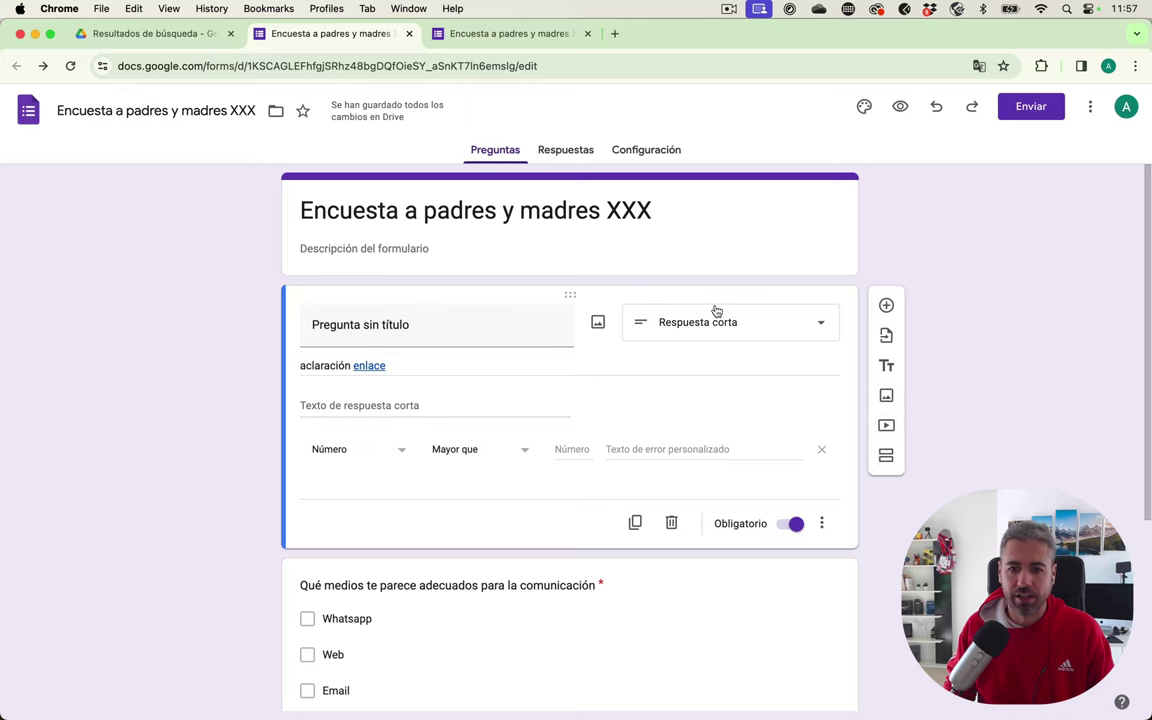
- Add a new section after the "Cuánto te gusta XXX" grid question and reload the respondent view
scroll(663, 458, "down", 3)
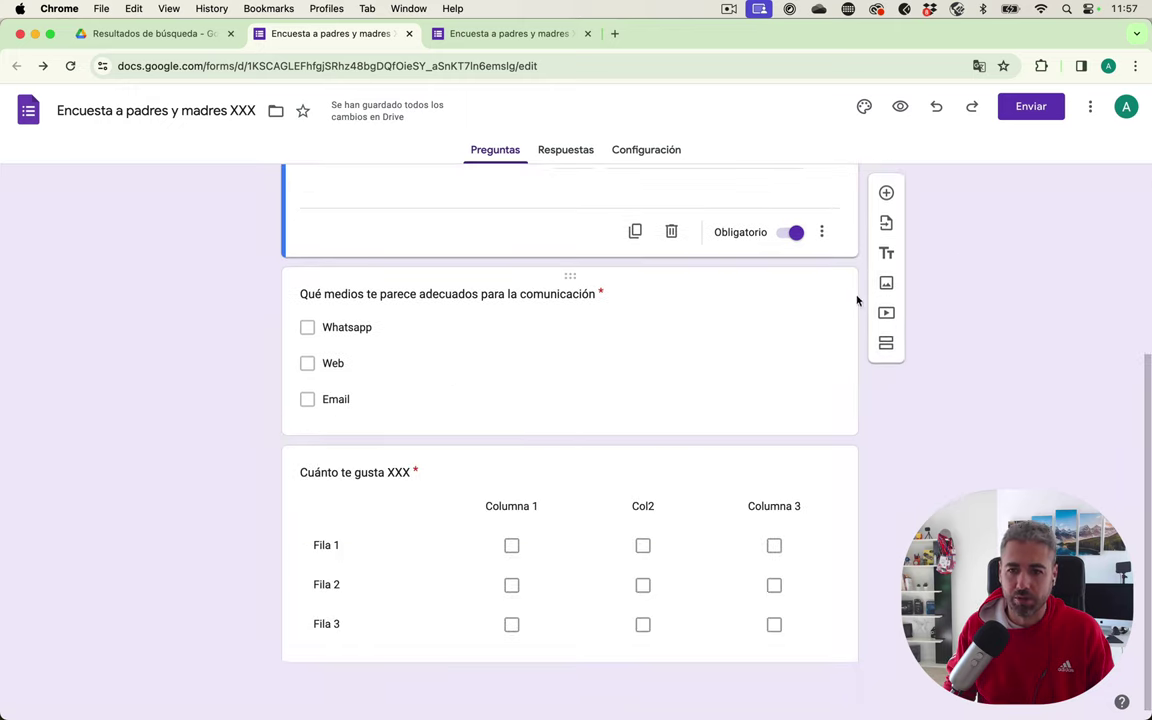
left_click(440, 480)
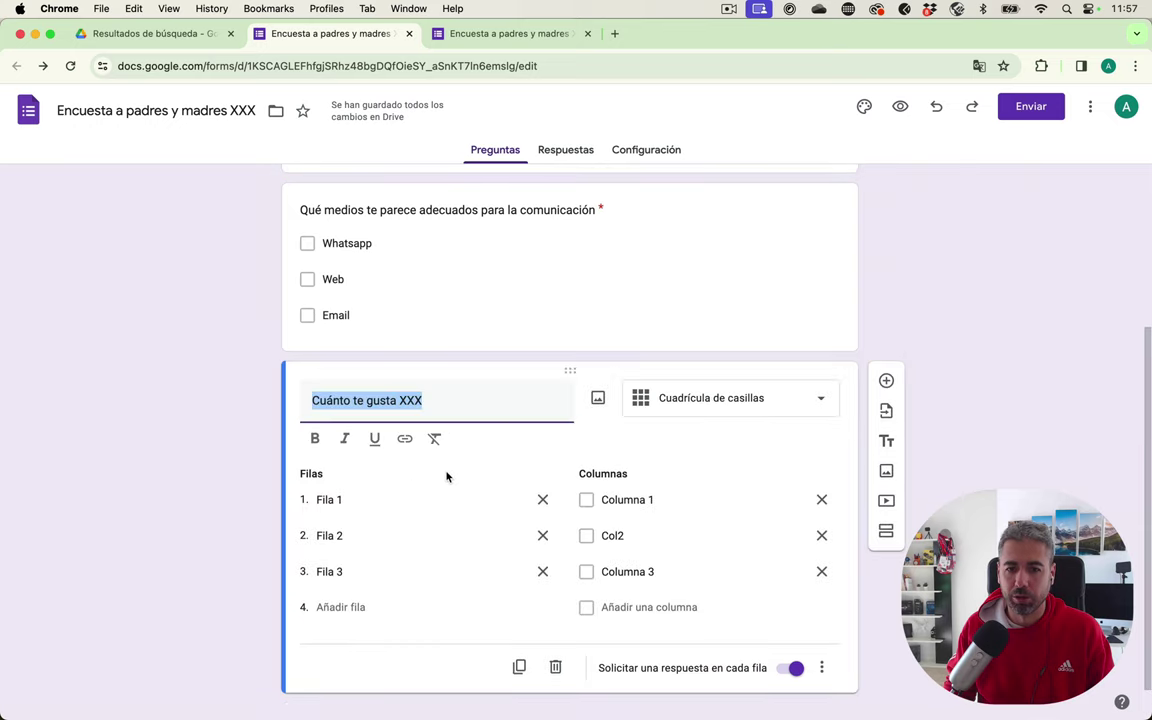
scroll(483, 393, "up", 2)
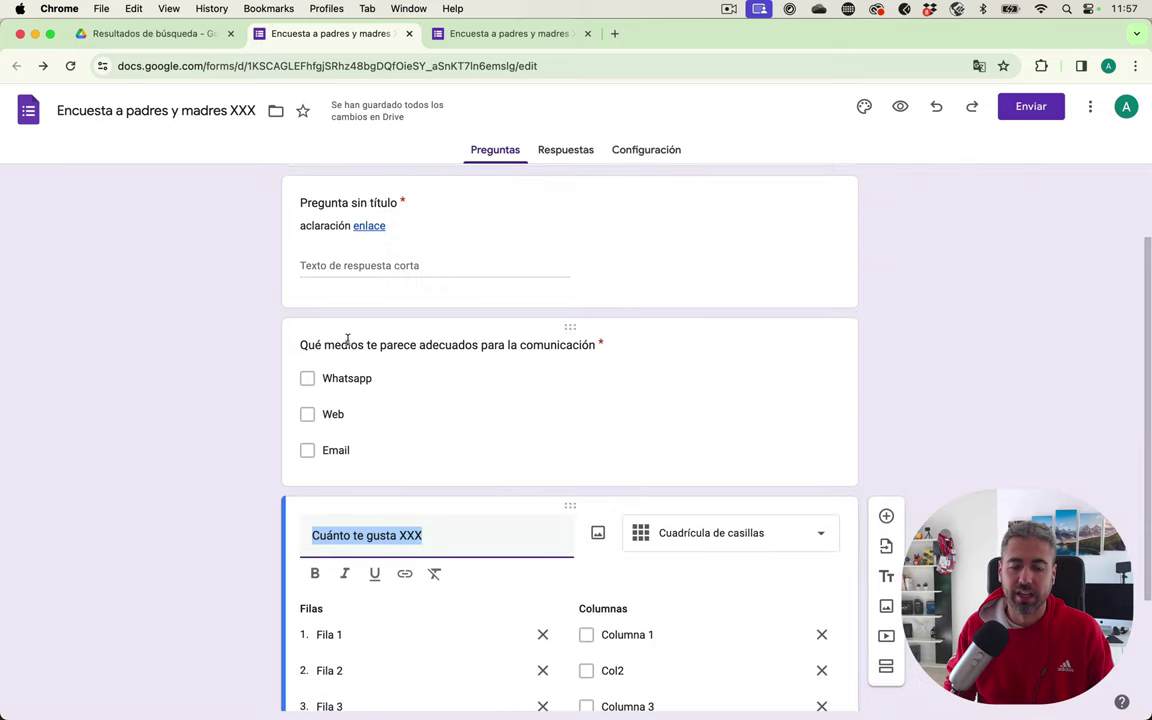
scroll(697, 504, "up", 2)
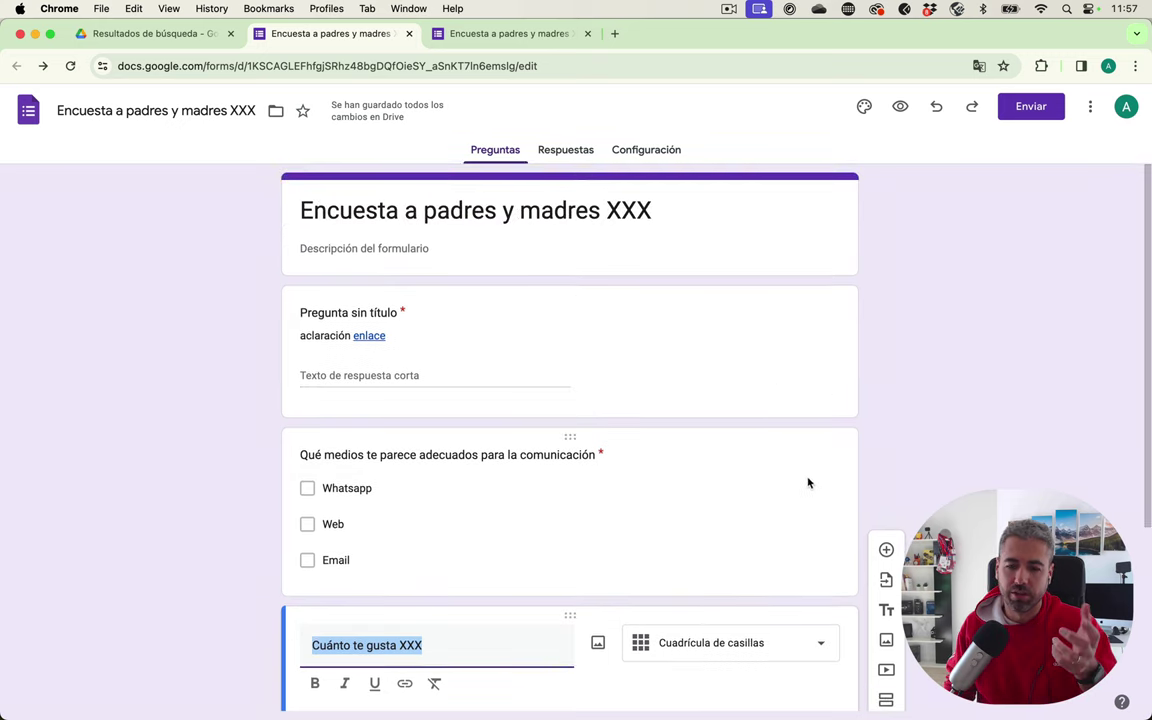
scroll(880, 692, "down", 2)
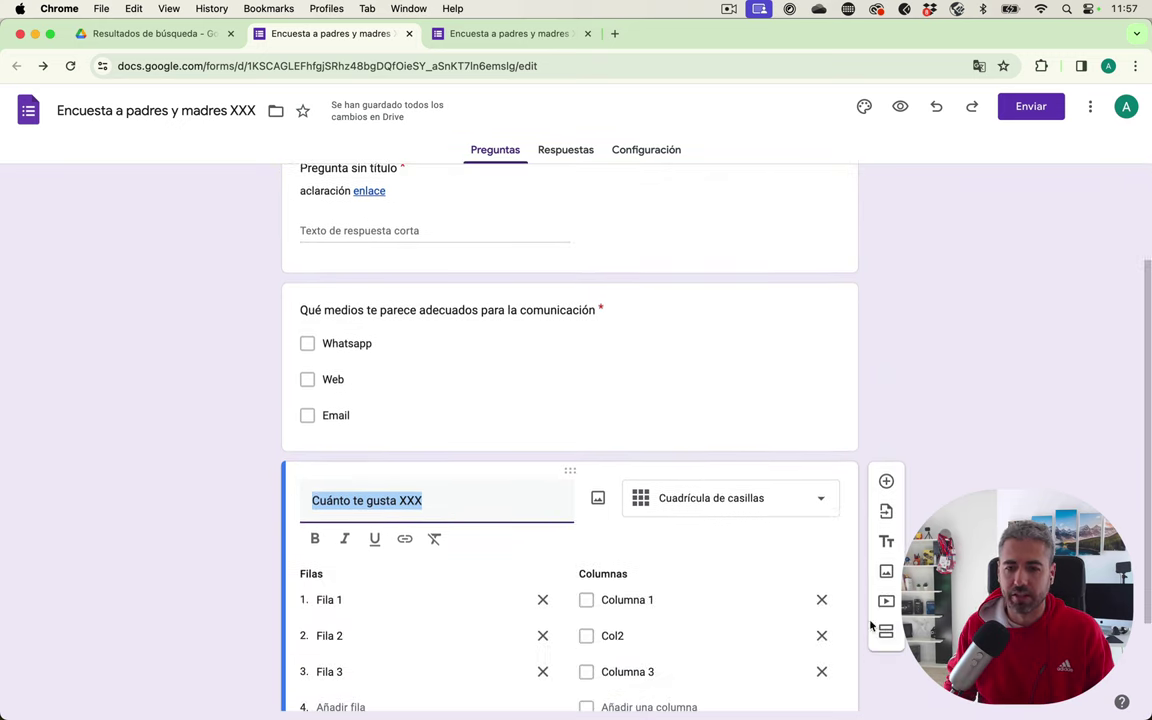
left_click(749, 580)
scroll(749, 580, "down", 4)
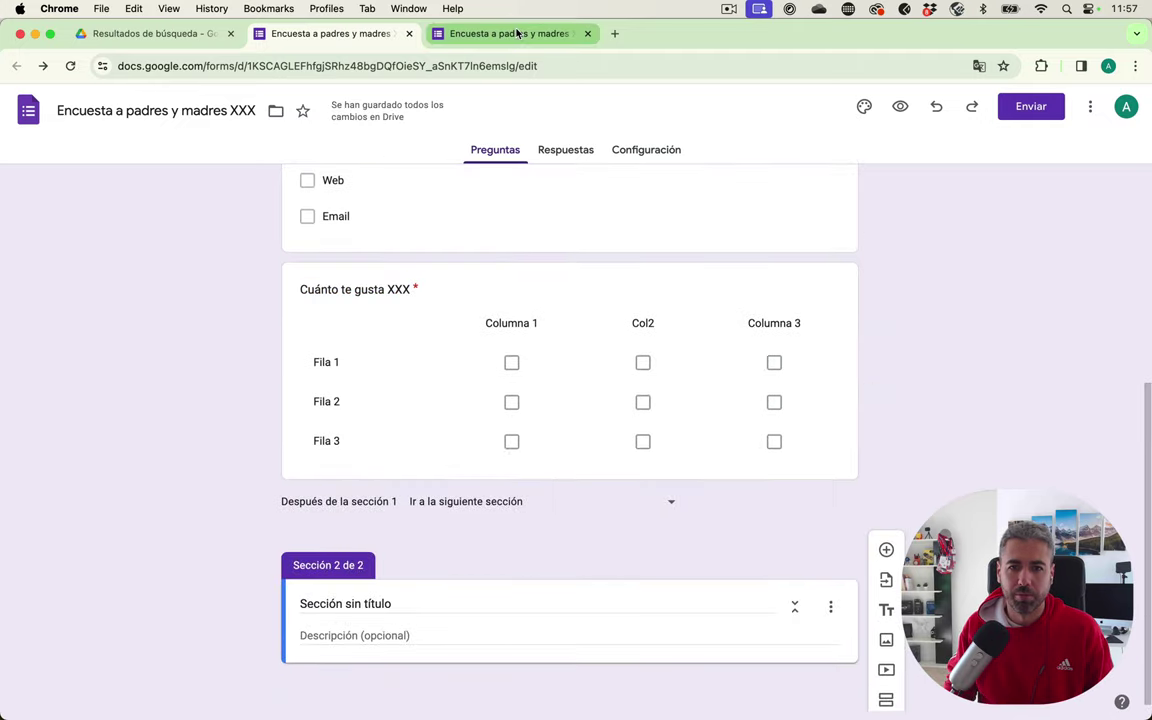
left_click(468, 30)
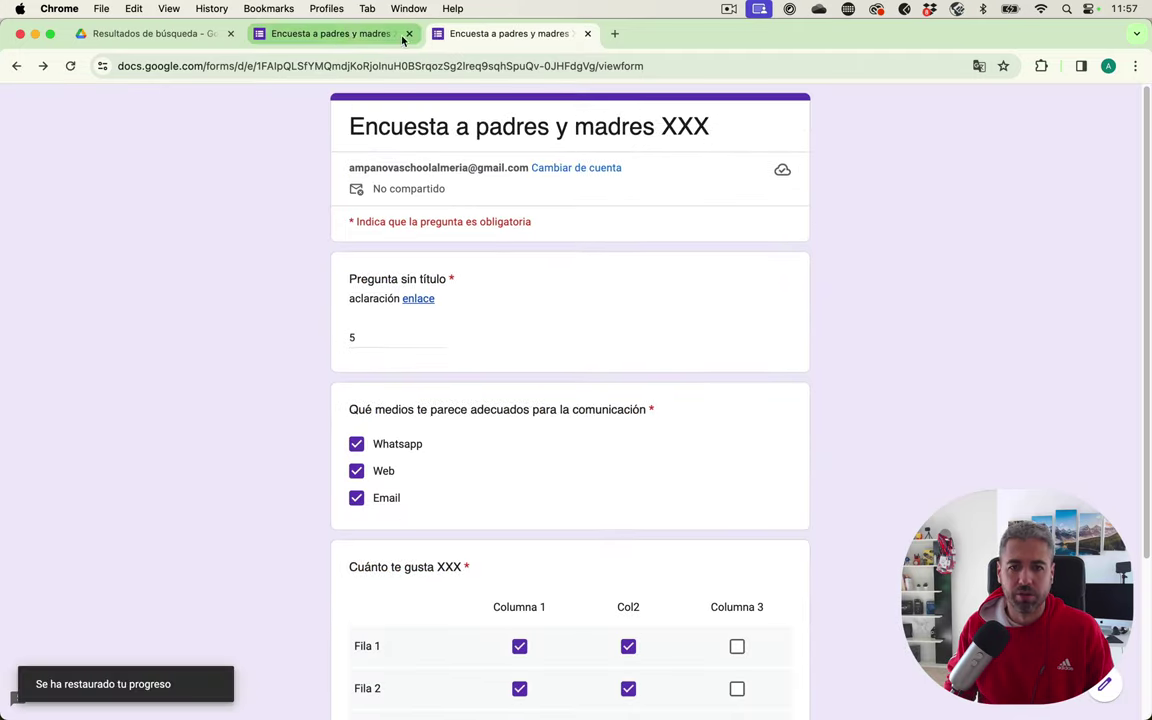
- Return to the form editor and move the "Cuánto te gusta XXX" grid question into section 2
left_click(376, 34)
scroll(373, 589, "down", 1)
left_click_drag(291, 556, 357, 553)
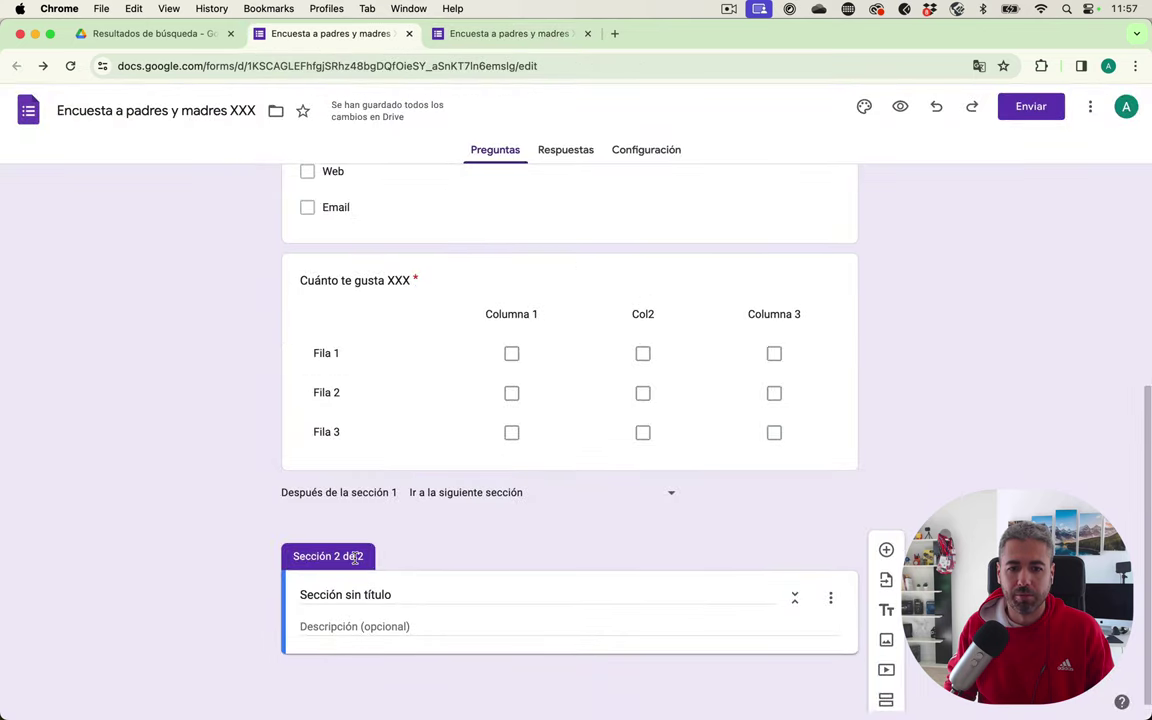
left_click_drag(418, 260, 432, 393)
scroll(399, 302, "up", 5)
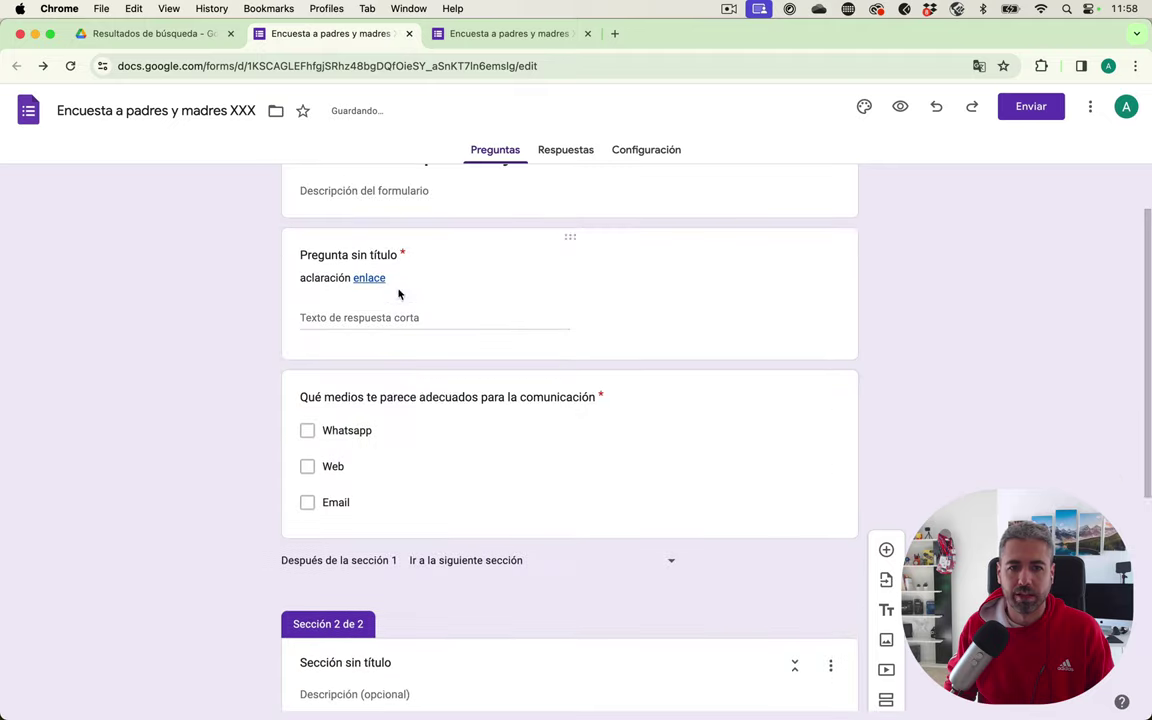
- Move the "Qué medios te parece adecuados para la comunicación" question into section 2, above the grid question
left_click(430, 395)
scroll(430, 393, "down", 4)
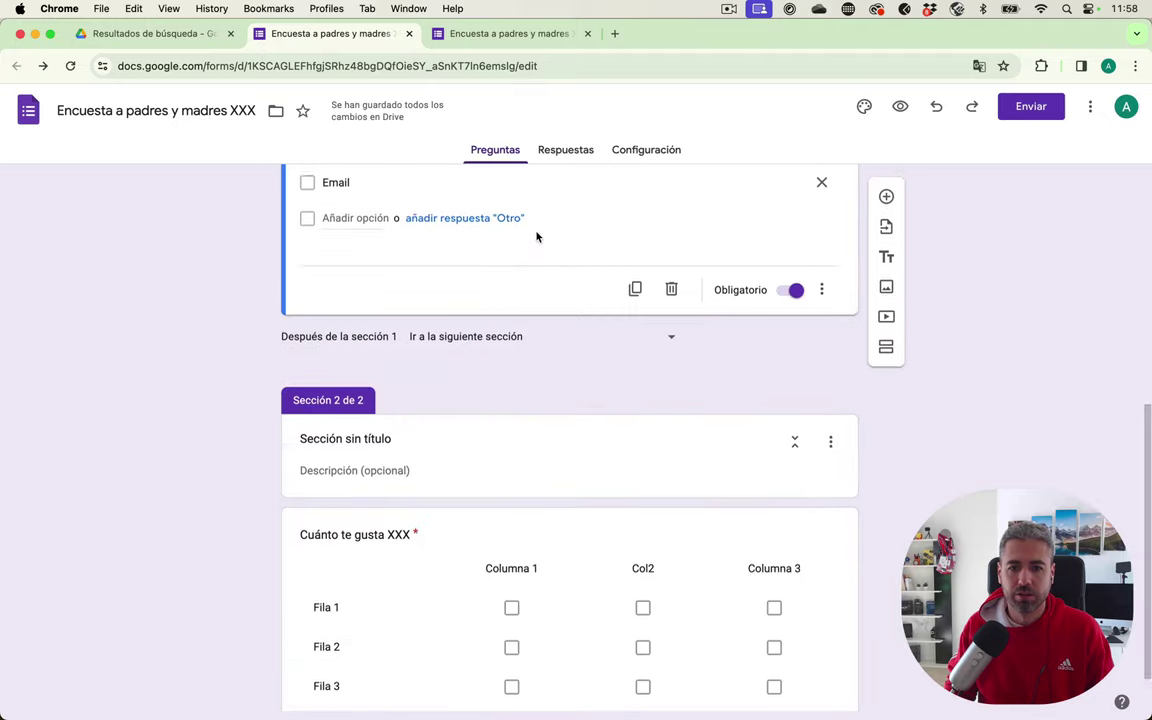
scroll(591, 250, "up", 3)
left_click_drag(566, 279, 566, 502)
scroll(663, 447, "up", 3)
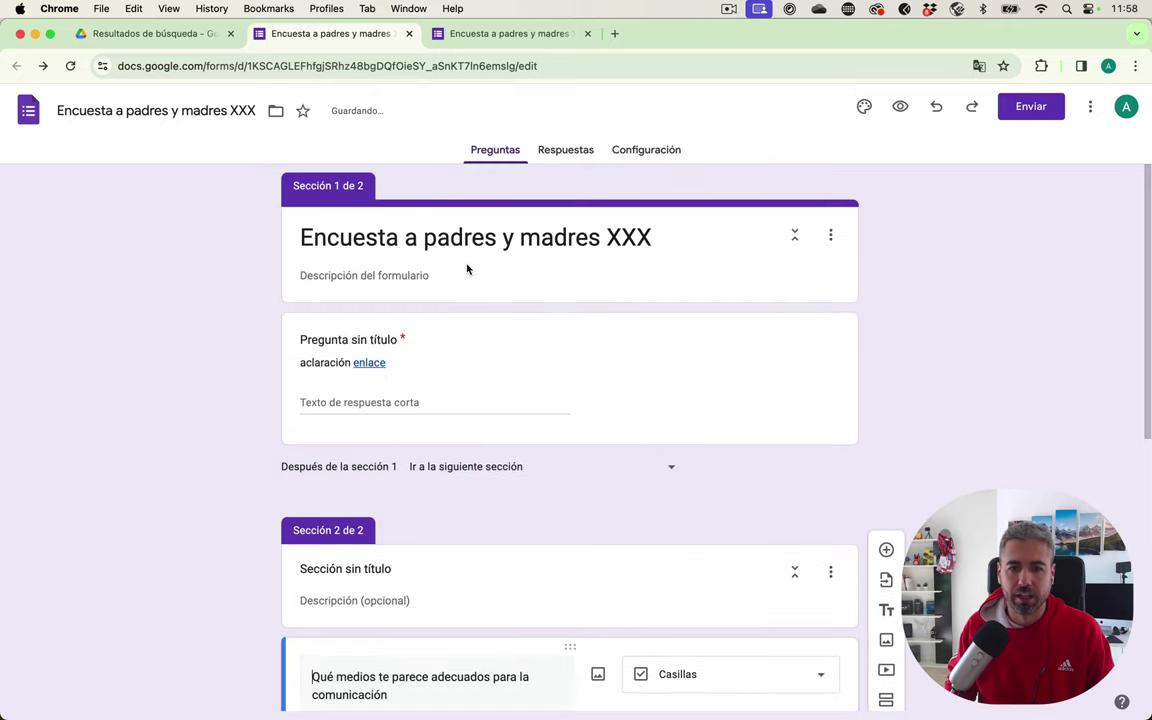
- Reload the respondent view, advance to the second section to check its questions, and return to the editor
left_click(518, 45)
key("super+r")
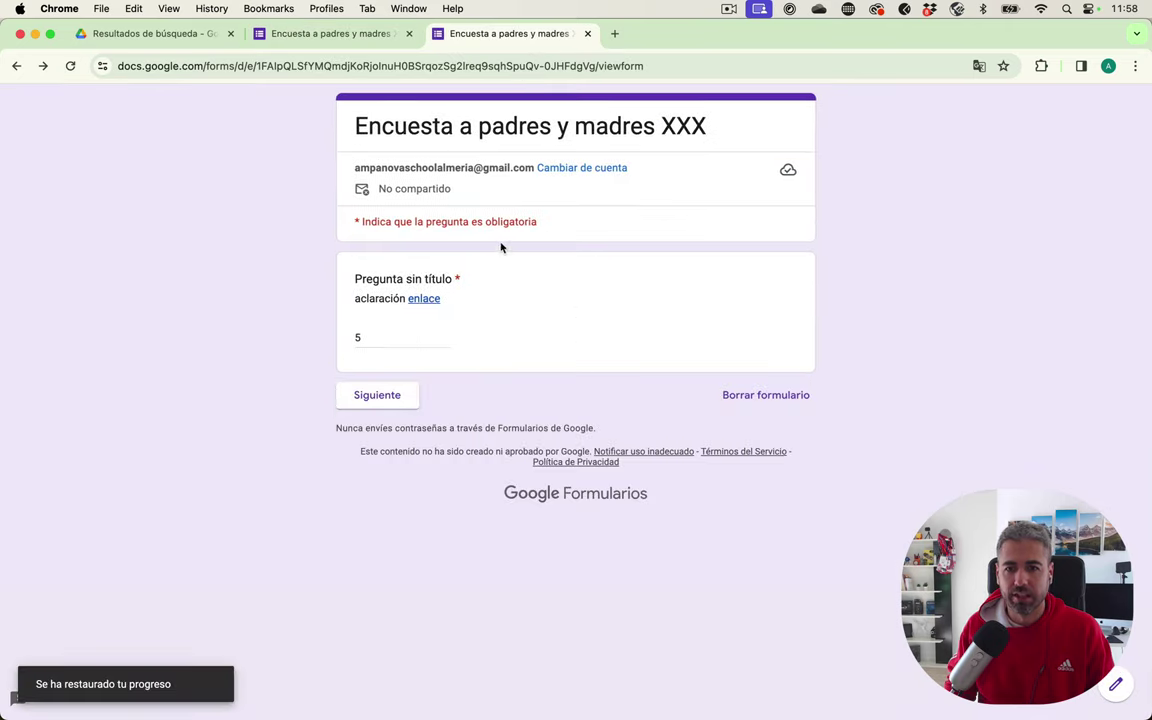
left_click(371, 396)
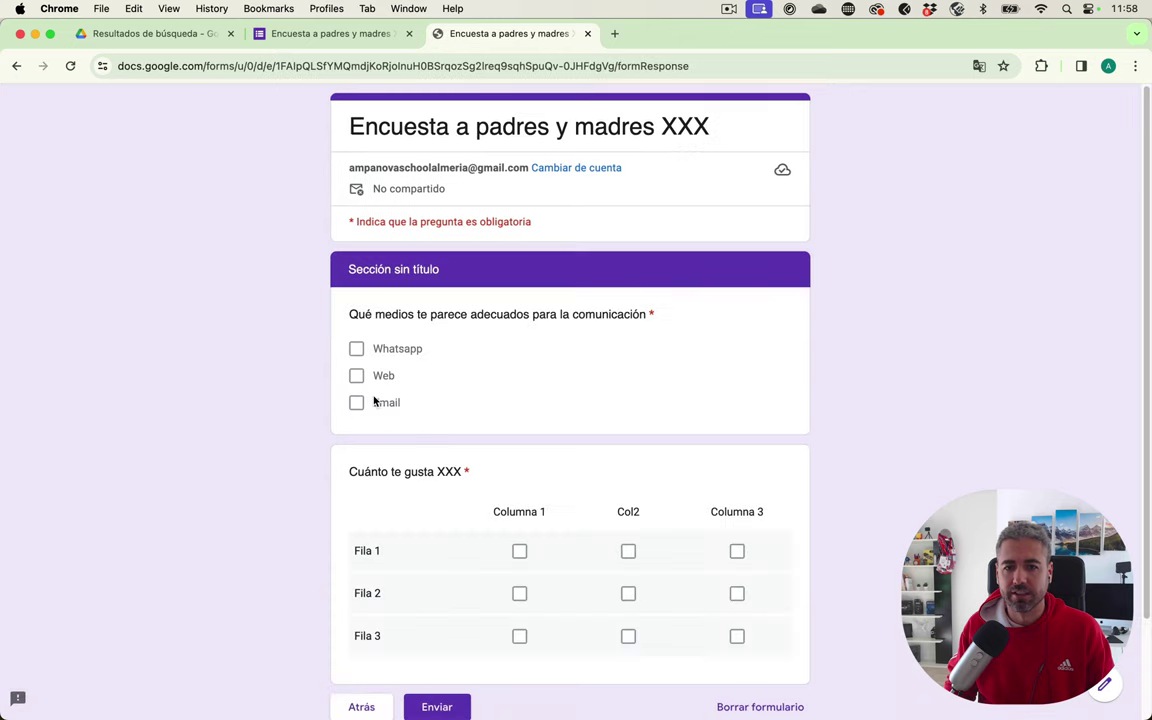
scroll(816, 341, "down", 1)
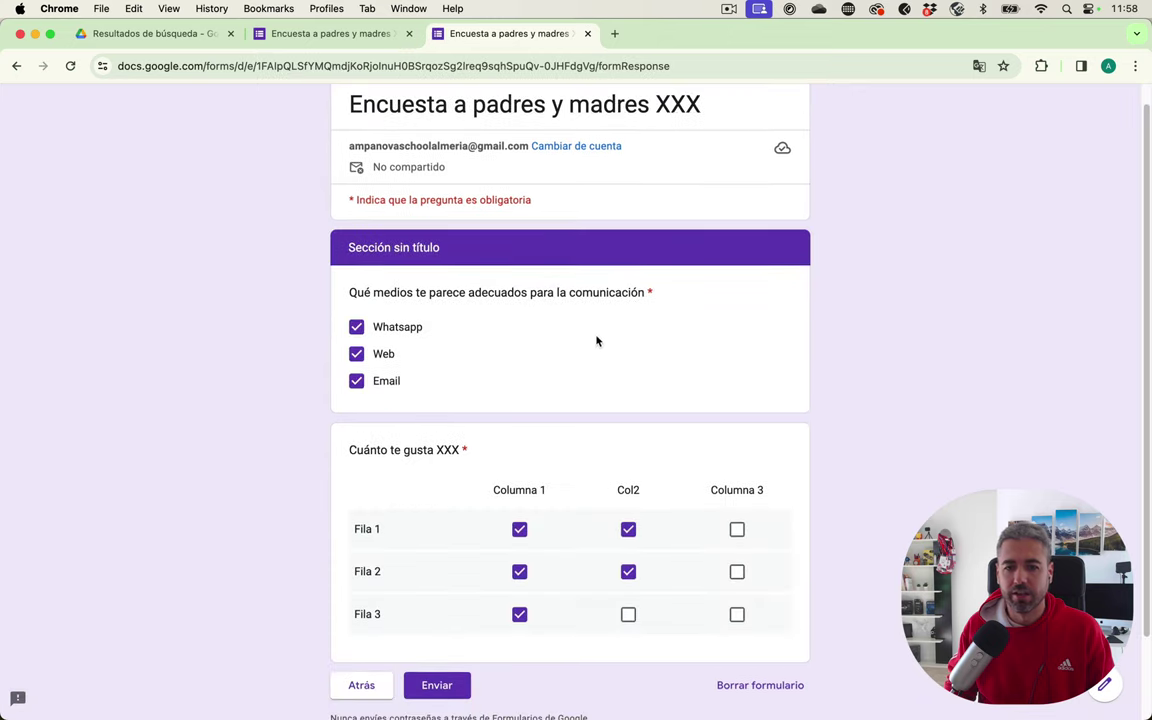
scroll(597, 341, "down", 3)
key("ctrl+shift+Tab")
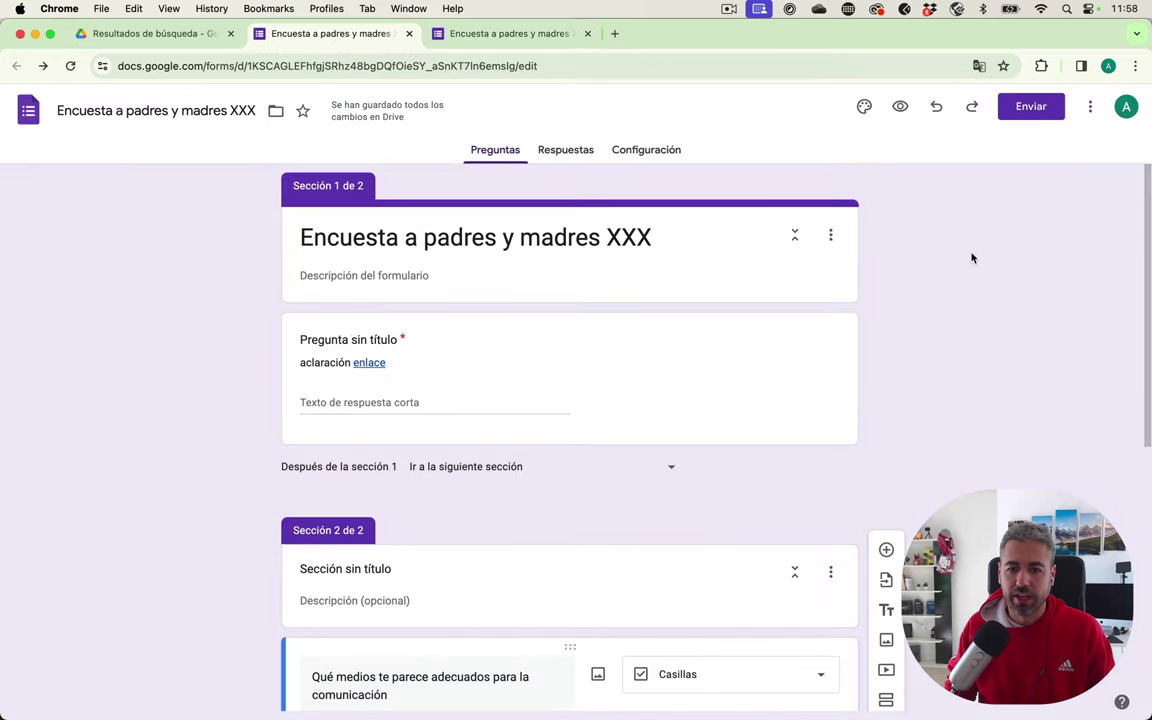
- Change the form's theme colour from purple to dark blue and open the form's configuration settings
left_click(864, 106)
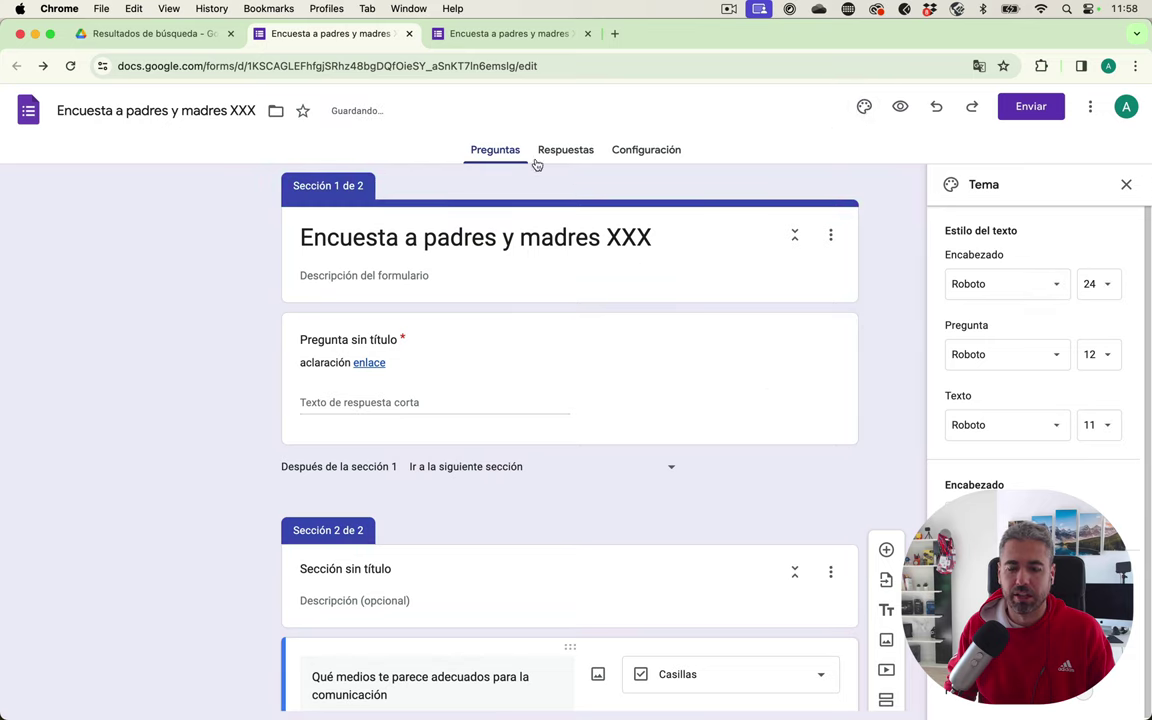
left_click(1125, 188)
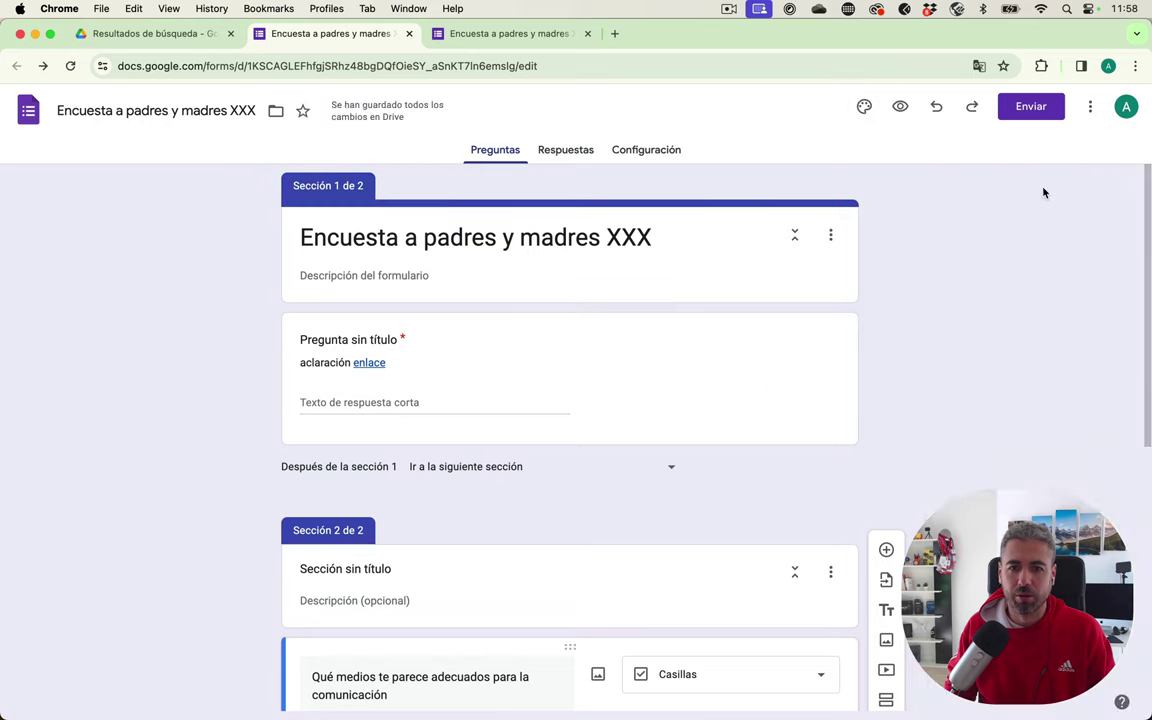
left_click(660, 155)
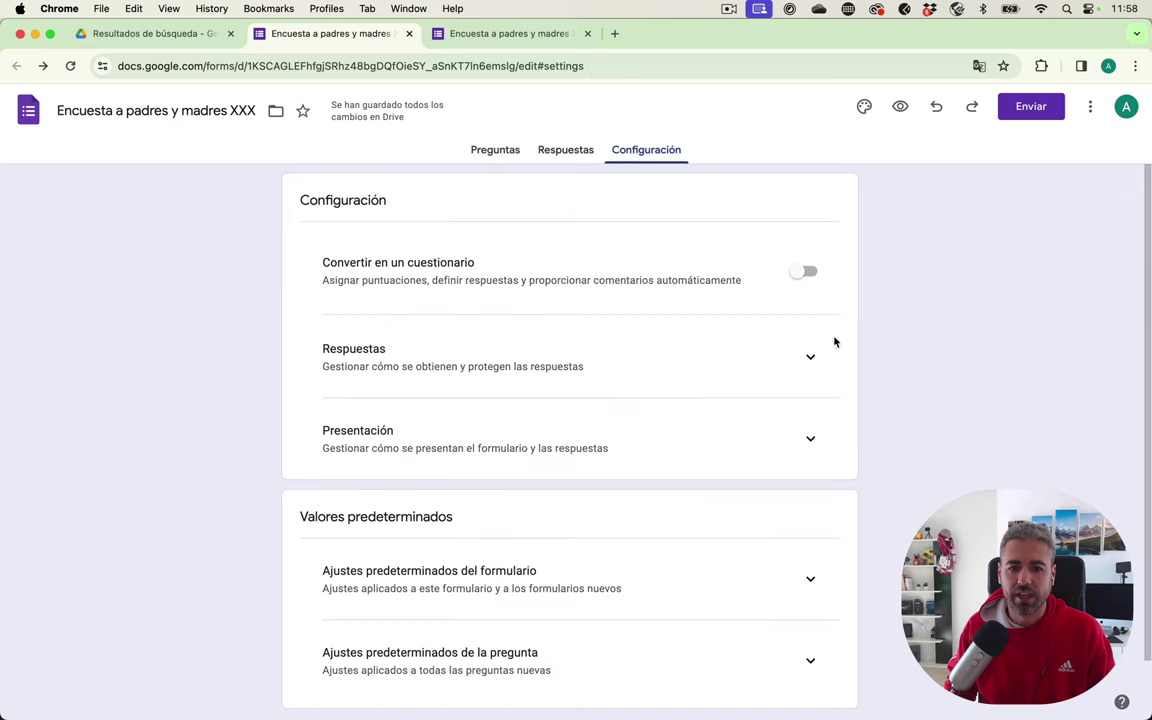
scroll(791, 496, "down", 2)
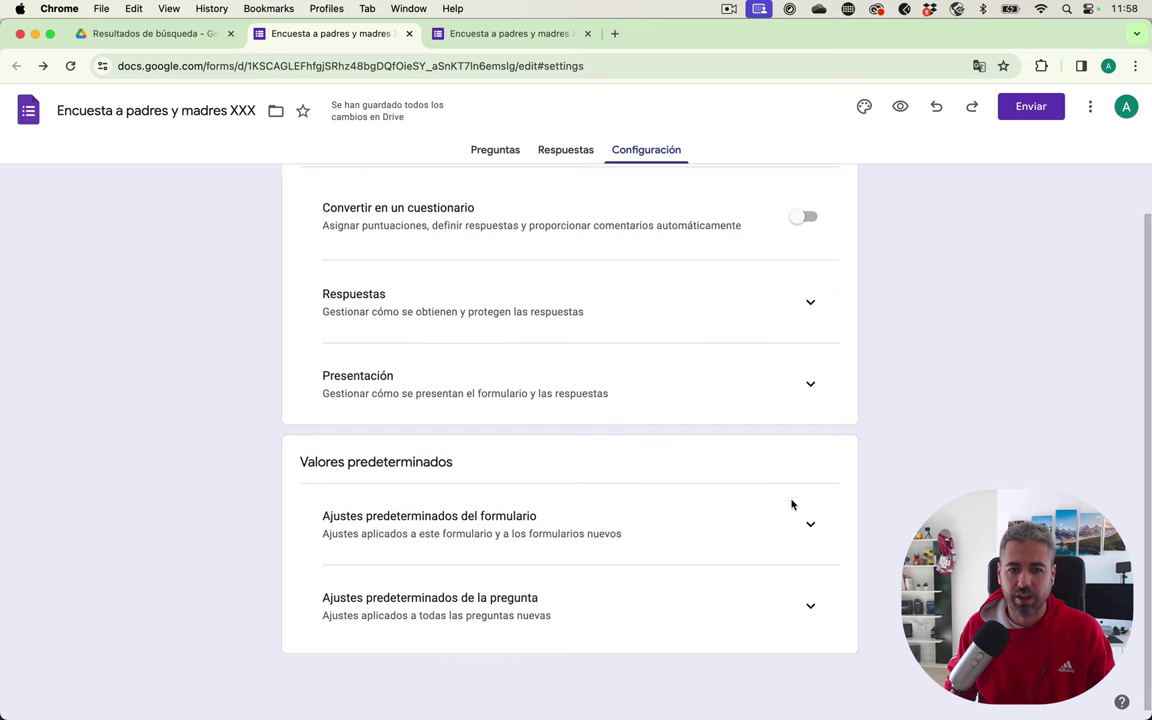
scroll(794, 505, "up", 2)
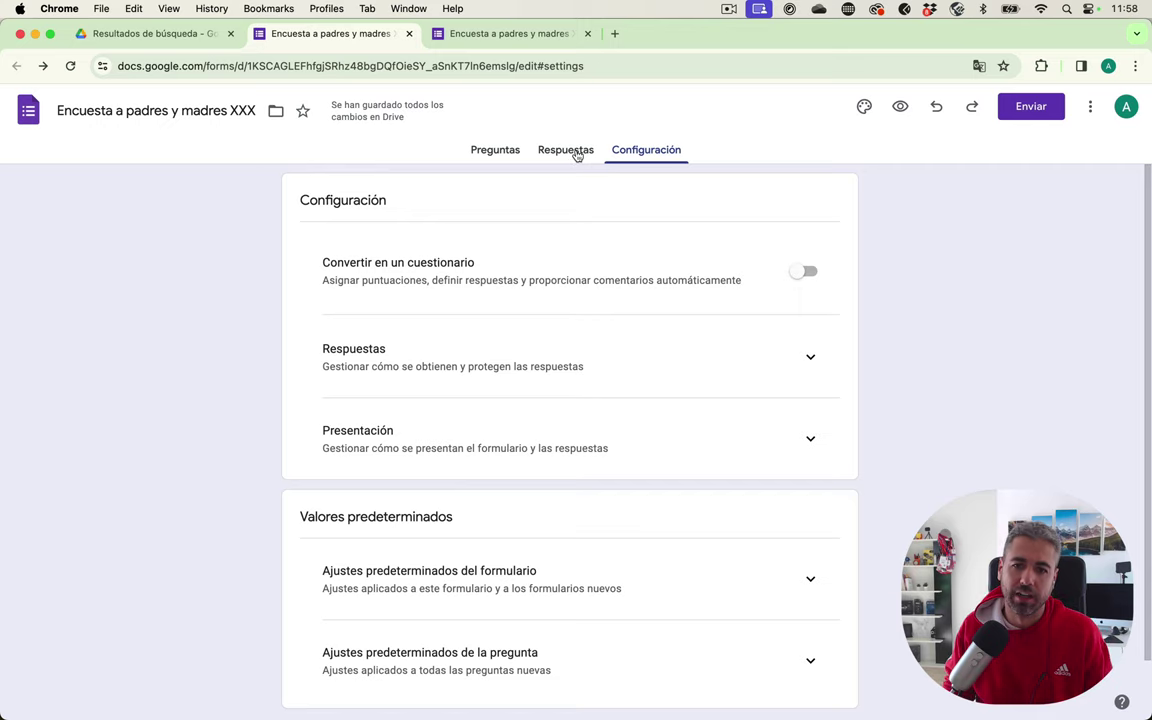
- Switch to the respondent view, go back to the first section, and continue again with the answer 5
left_click(508, 38)
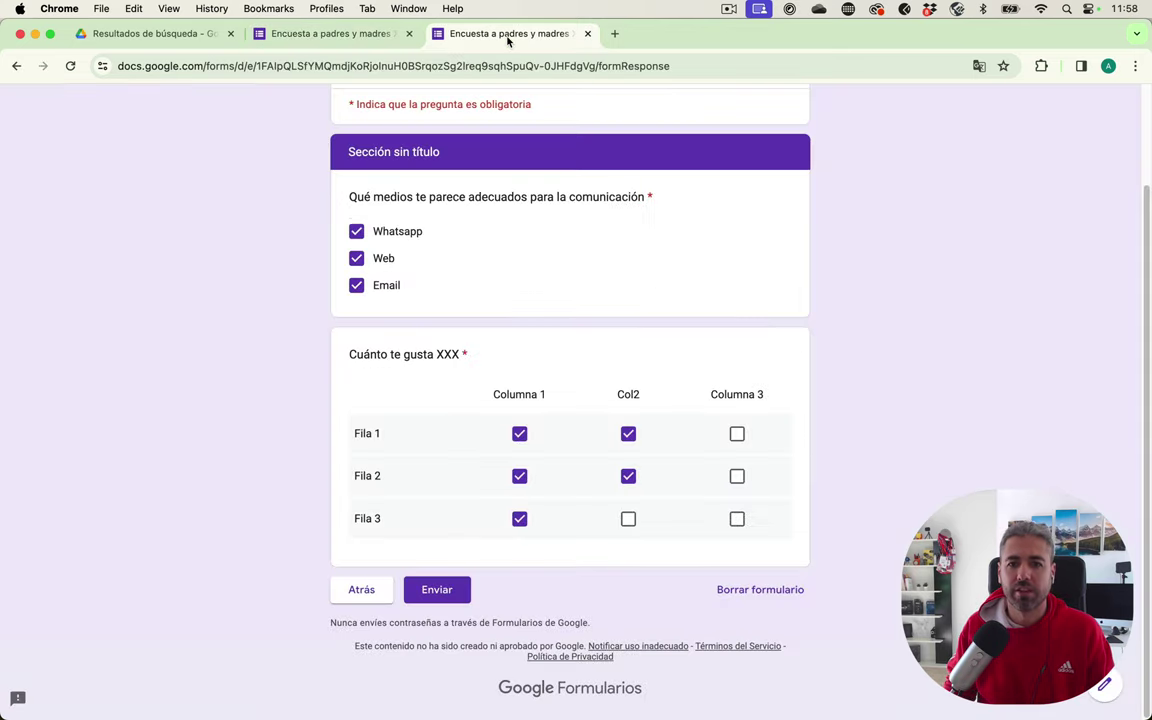
scroll(578, 343, "up", 2)
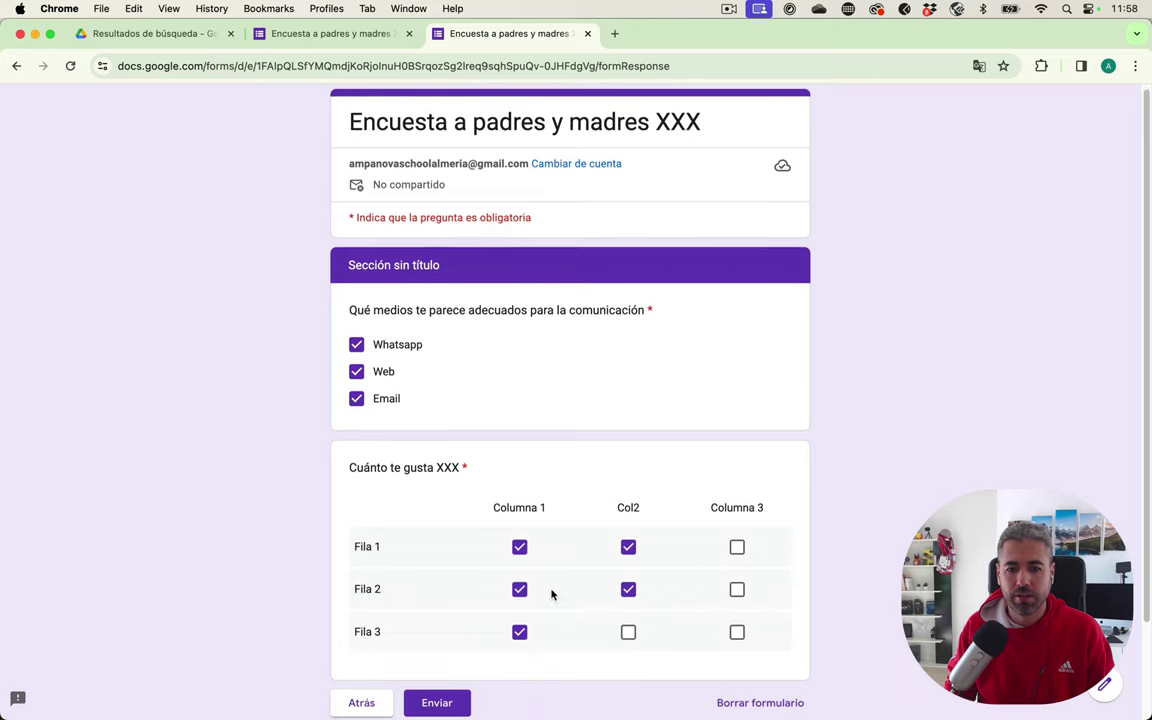
scroll(550, 594, "down", 2)
left_click(358, 591)
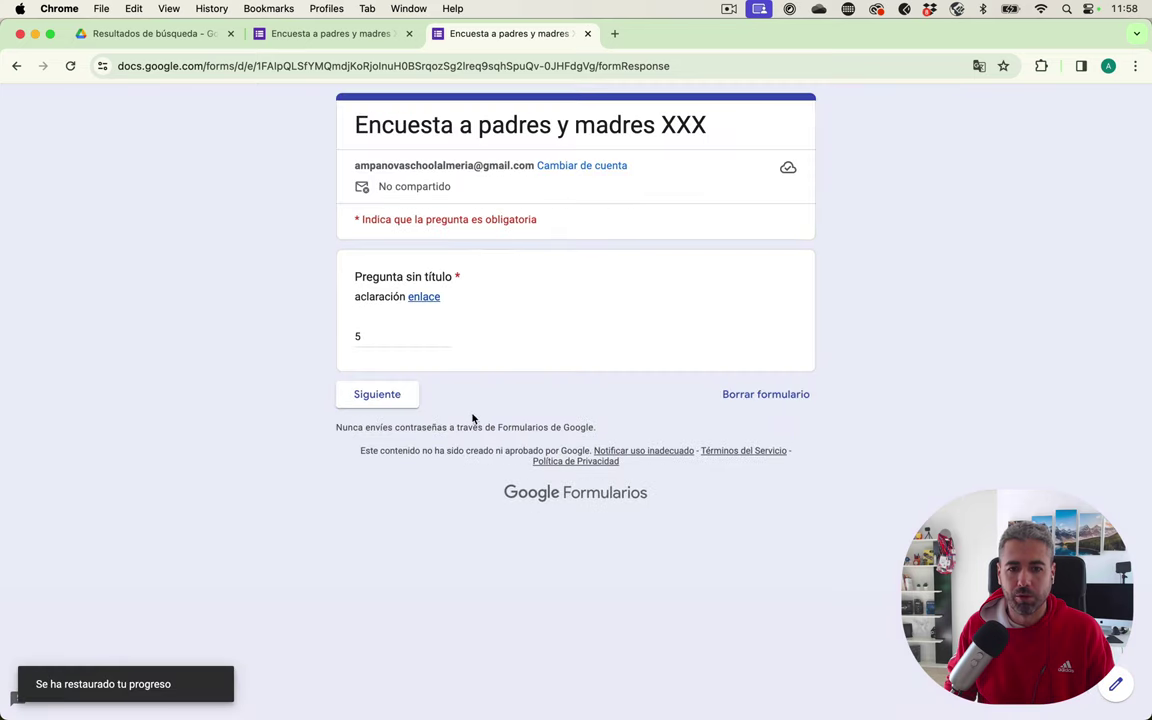
left_click(396, 332)
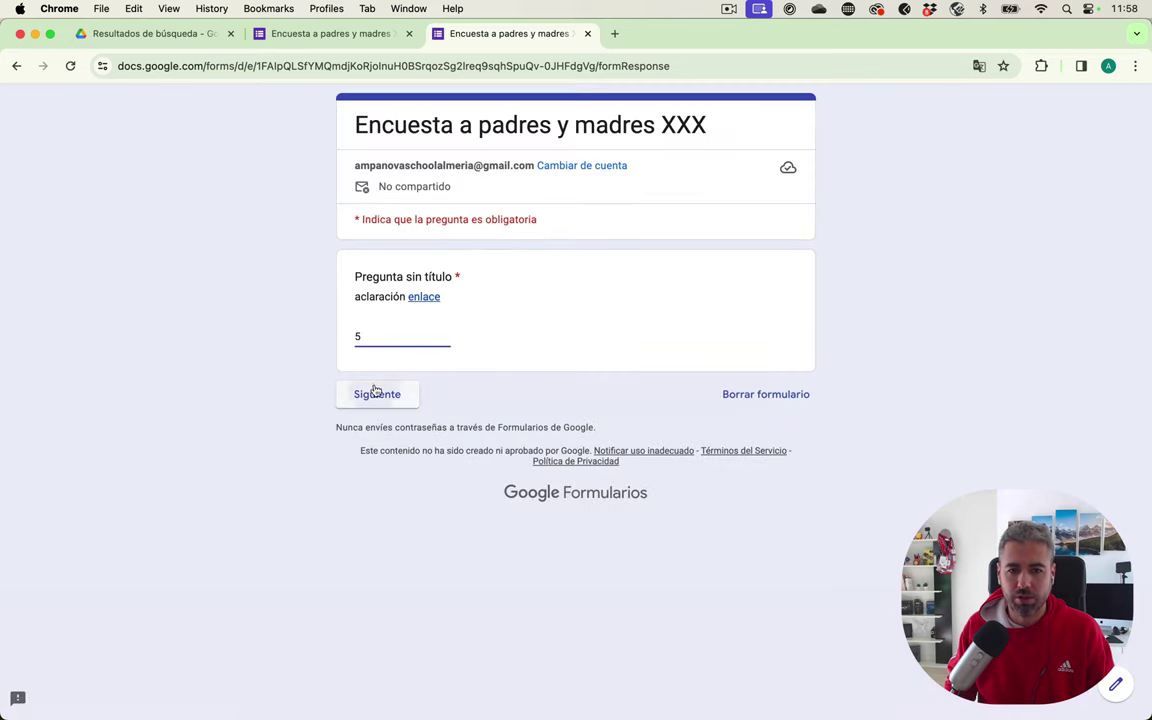
left_click(375, 393)
- Leave only Whatsapp and Web selected in the communication question and submit the response
left_click(390, 366)
left_click(381, 420)
scroll(602, 527, "down", 1)
scroll(602, 527, "down", 2)
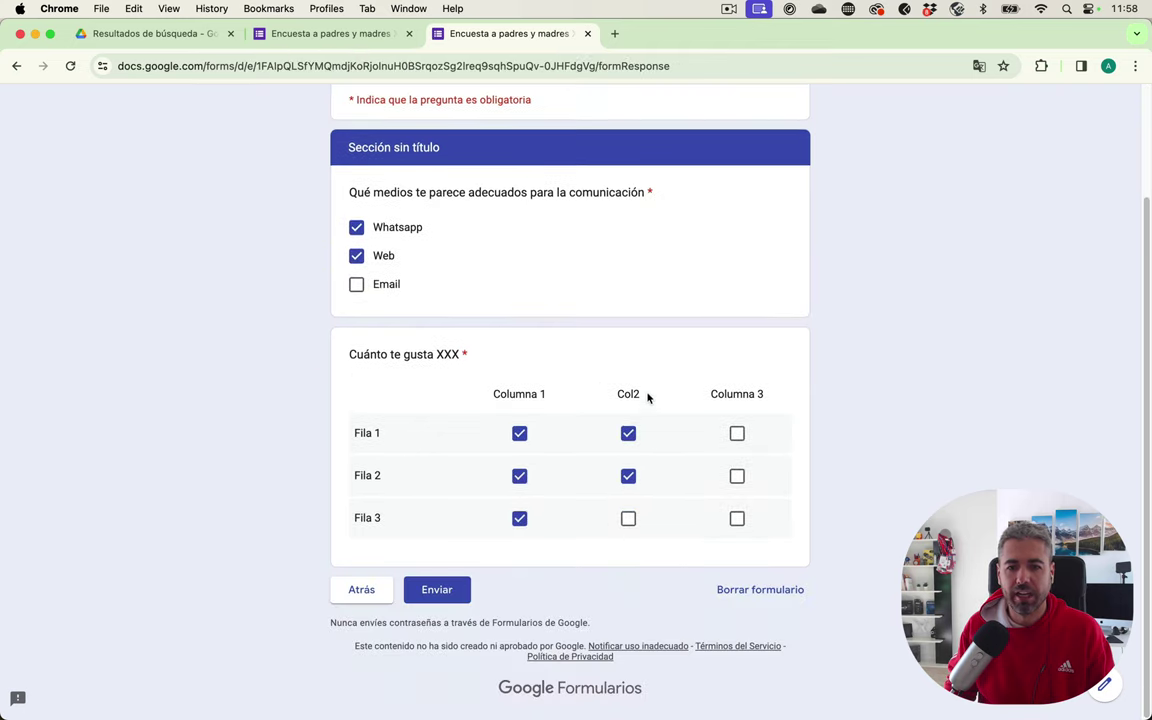
left_click(448, 593)
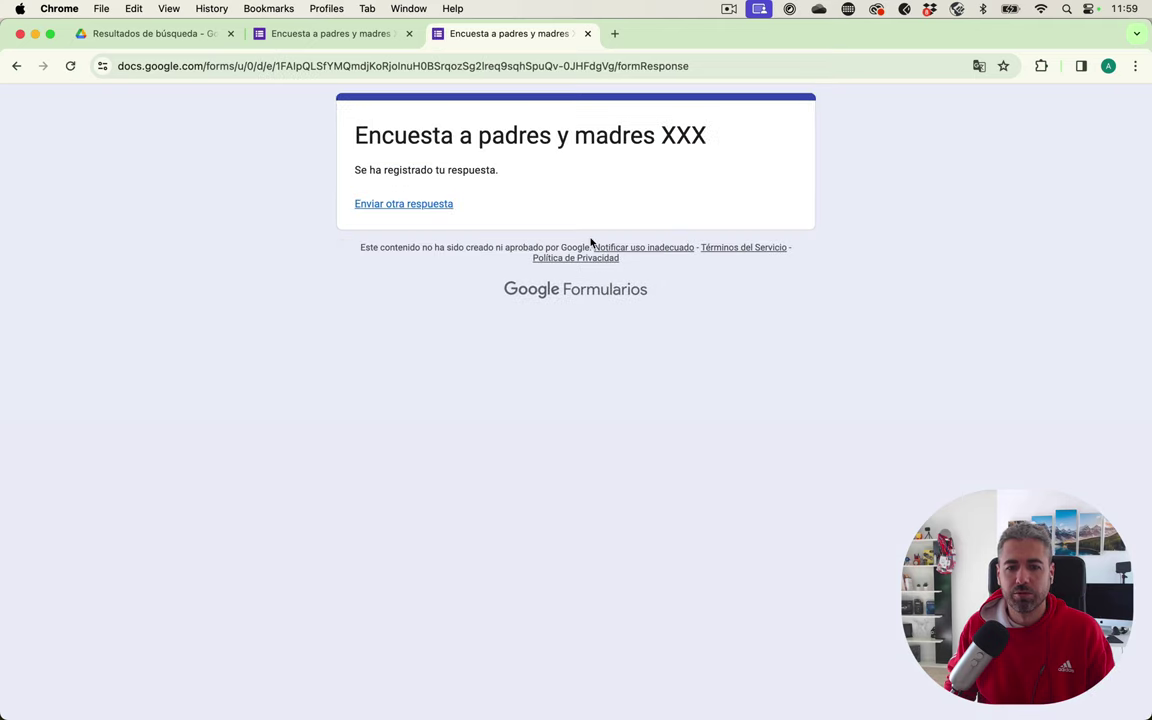
- Start another response from the confirmation page and return to the form's configuration settings
left_click_drag(475, 211, 377, 203)
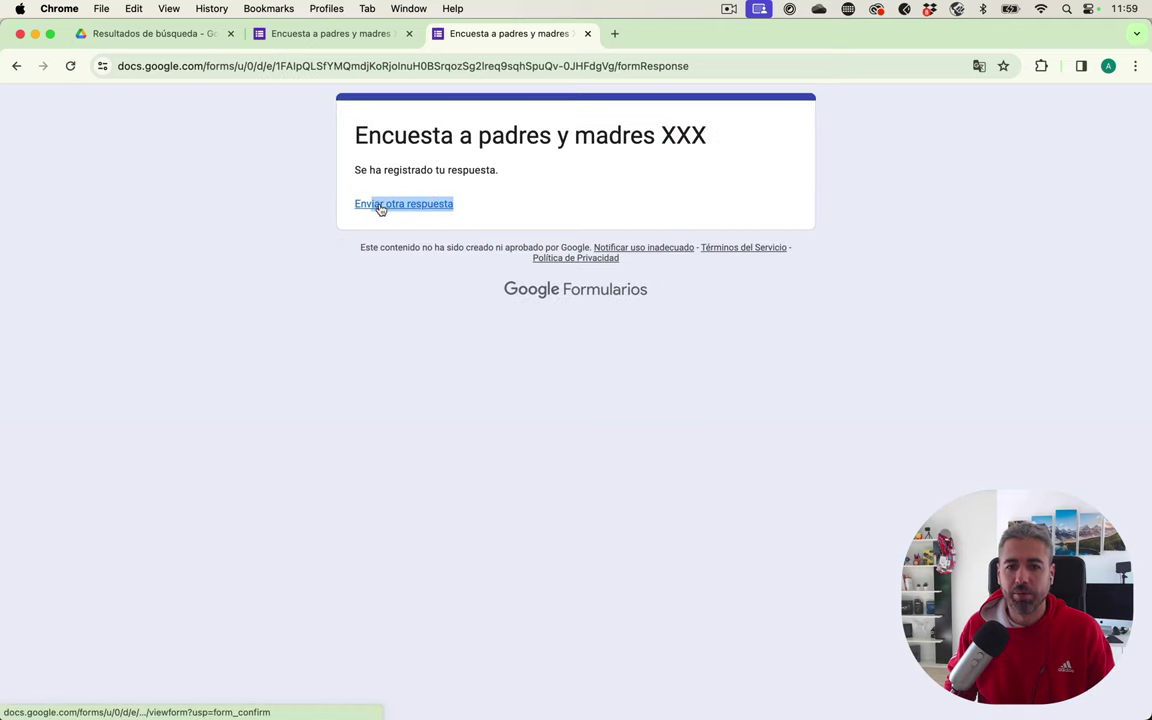
left_click(380, 206)
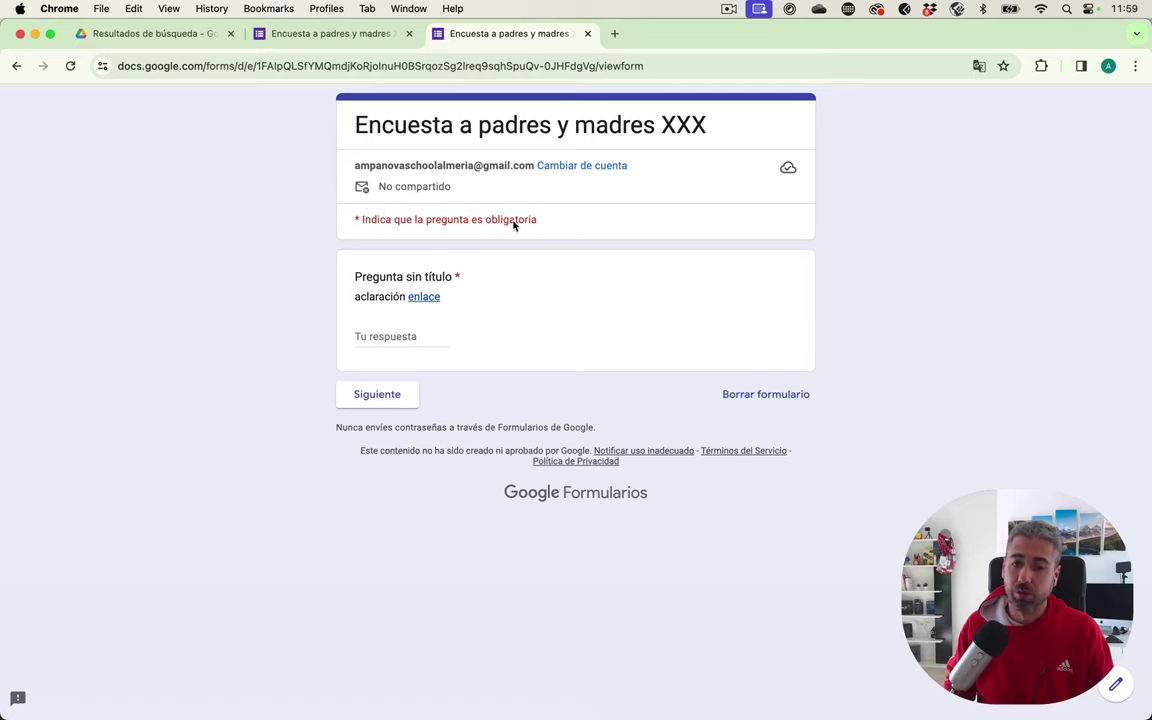
left_click(330, 34)
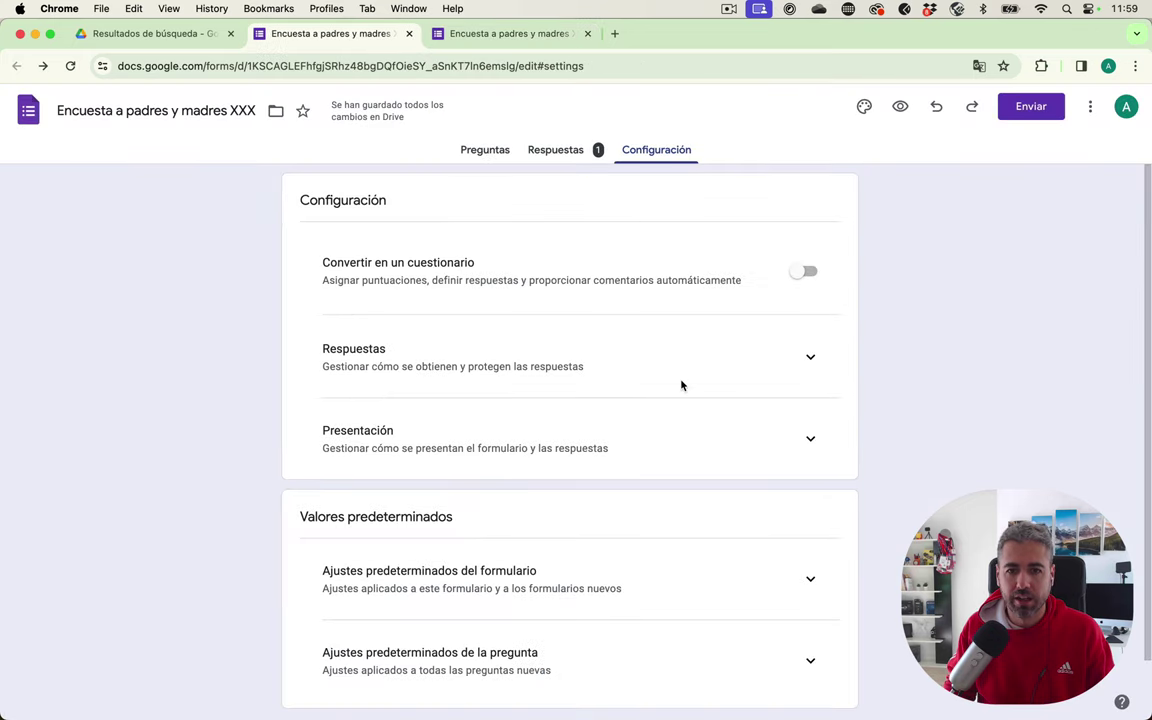
- Expand the default form and question settings and examine the email collection and required-question options
scroll(643, 470, "down", 2)
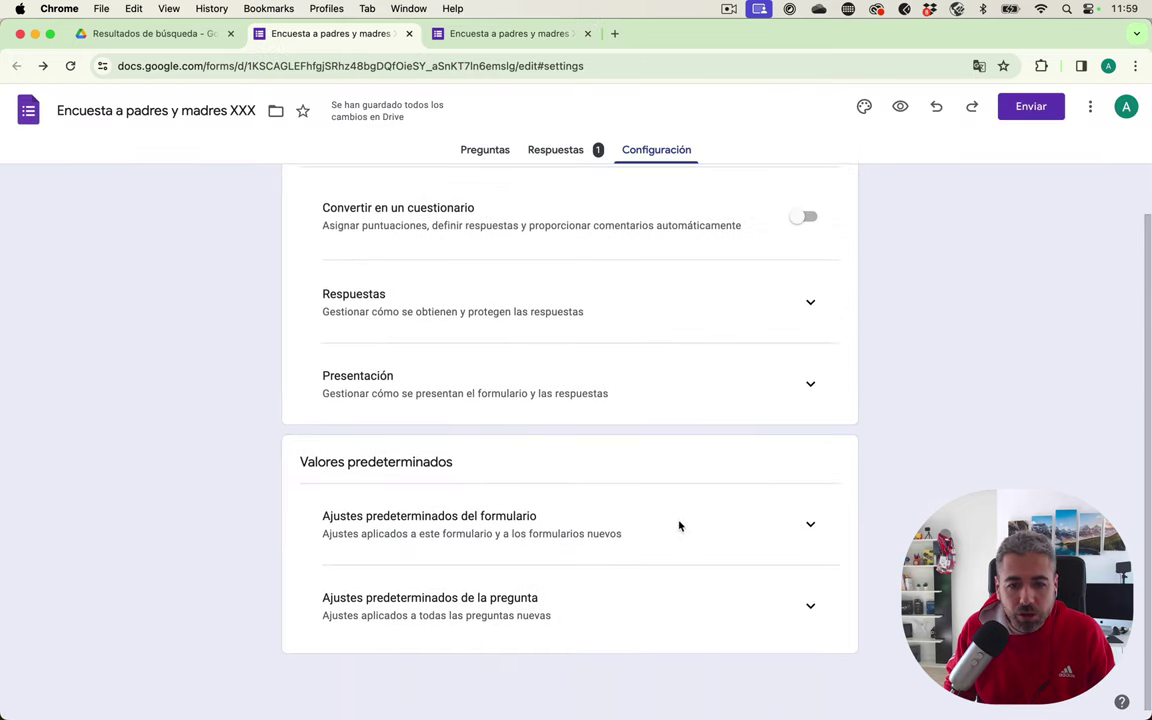
left_click(800, 525)
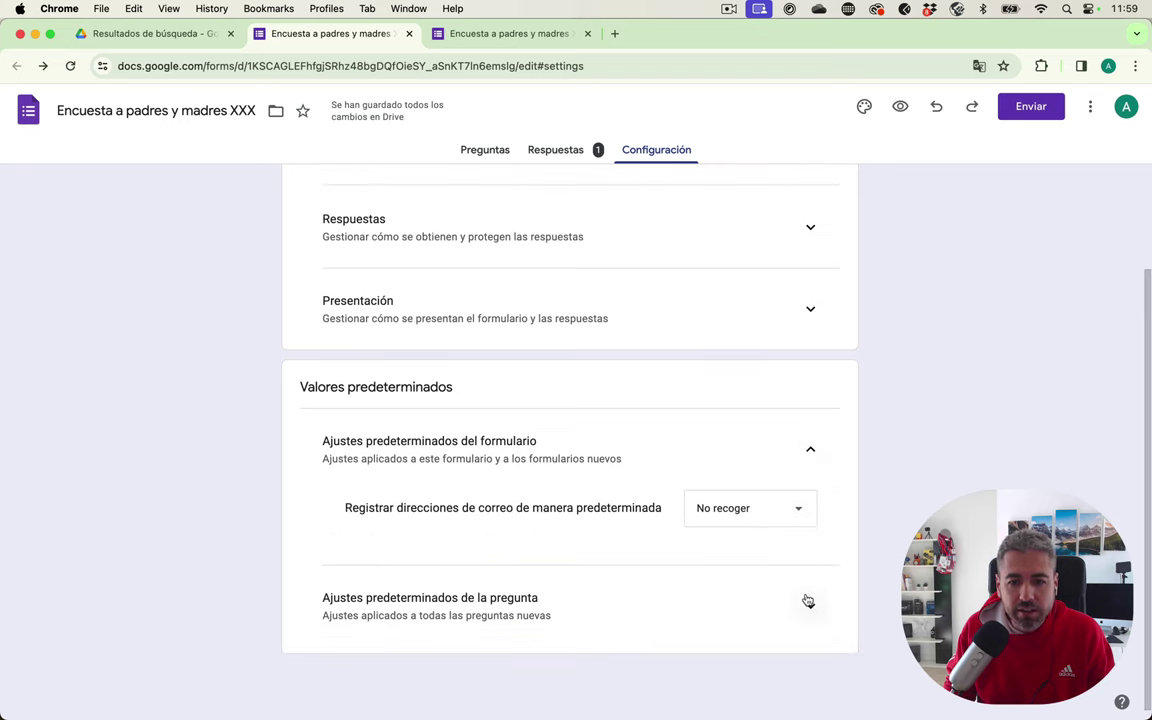
left_click(795, 506)
left_click(880, 473)
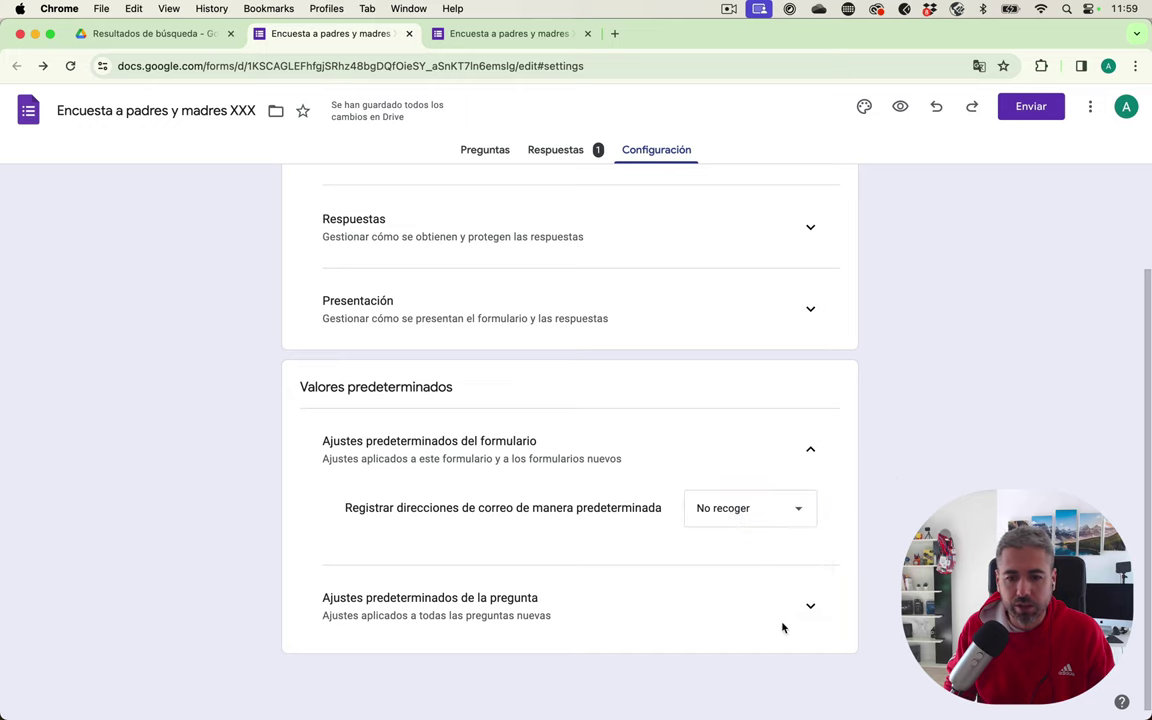
left_click(810, 607)
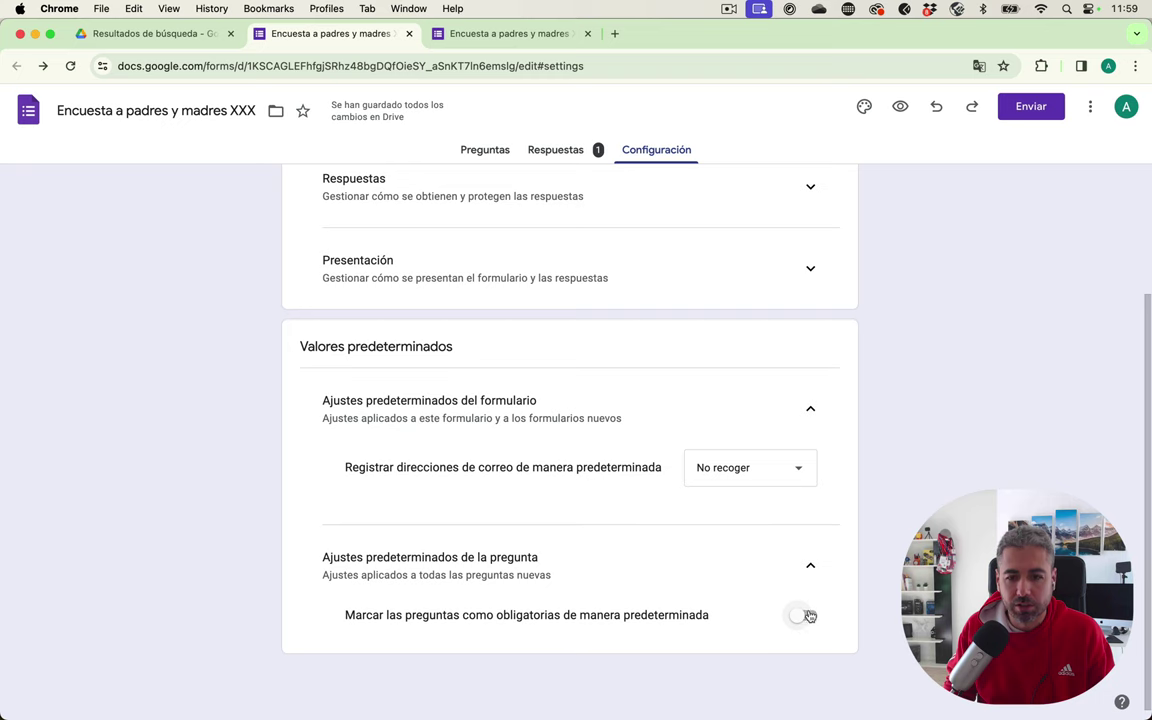
- Expand the Respuestas settings and enable Limitar a 1 respuesta
scroll(838, 489, "up", 3)
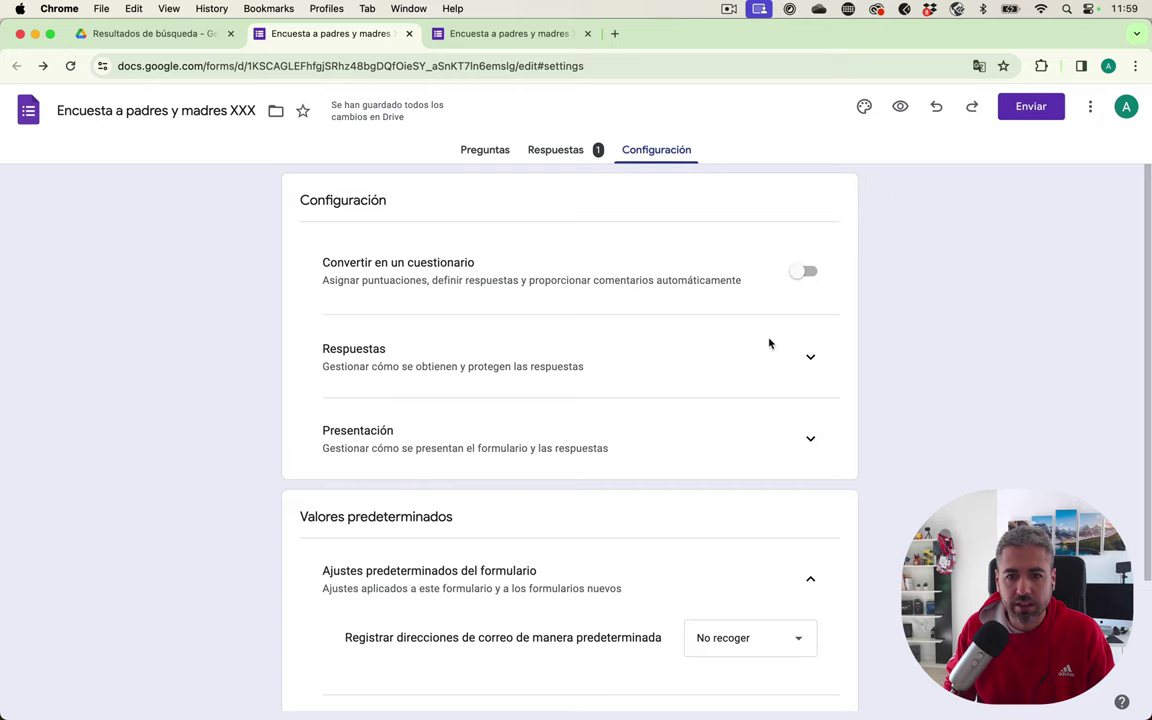
left_click(807, 357)
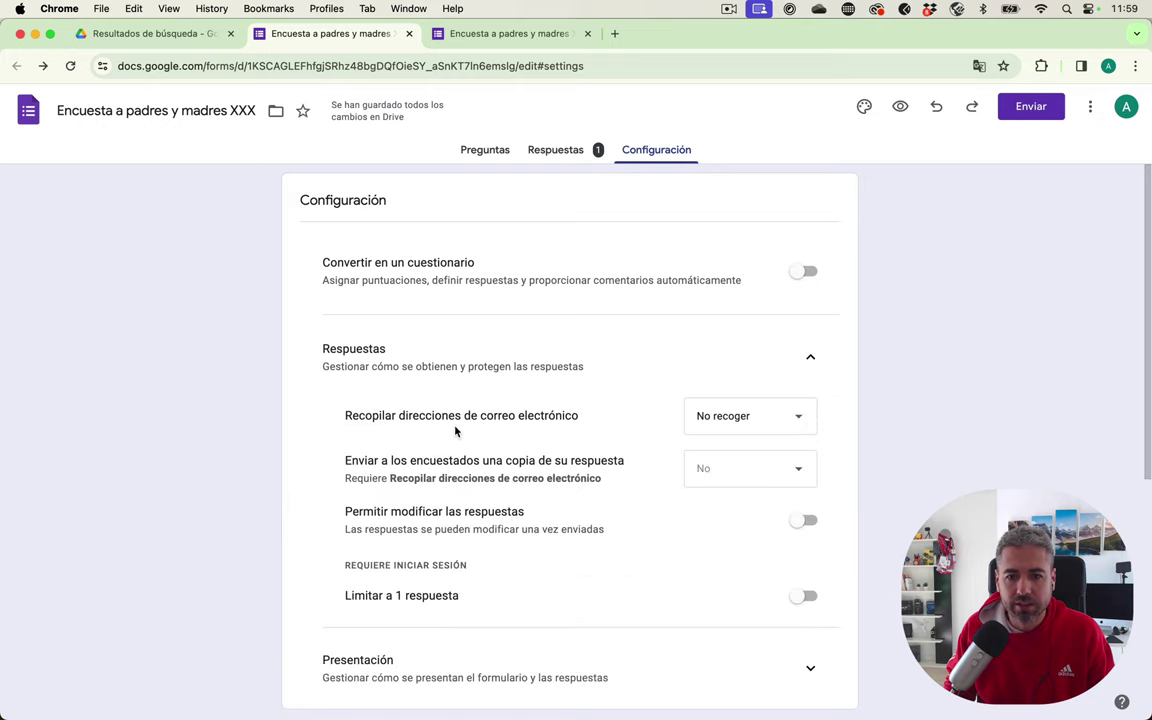
left_click_drag(441, 416, 519, 422)
left_click_drag(388, 597, 462, 598)
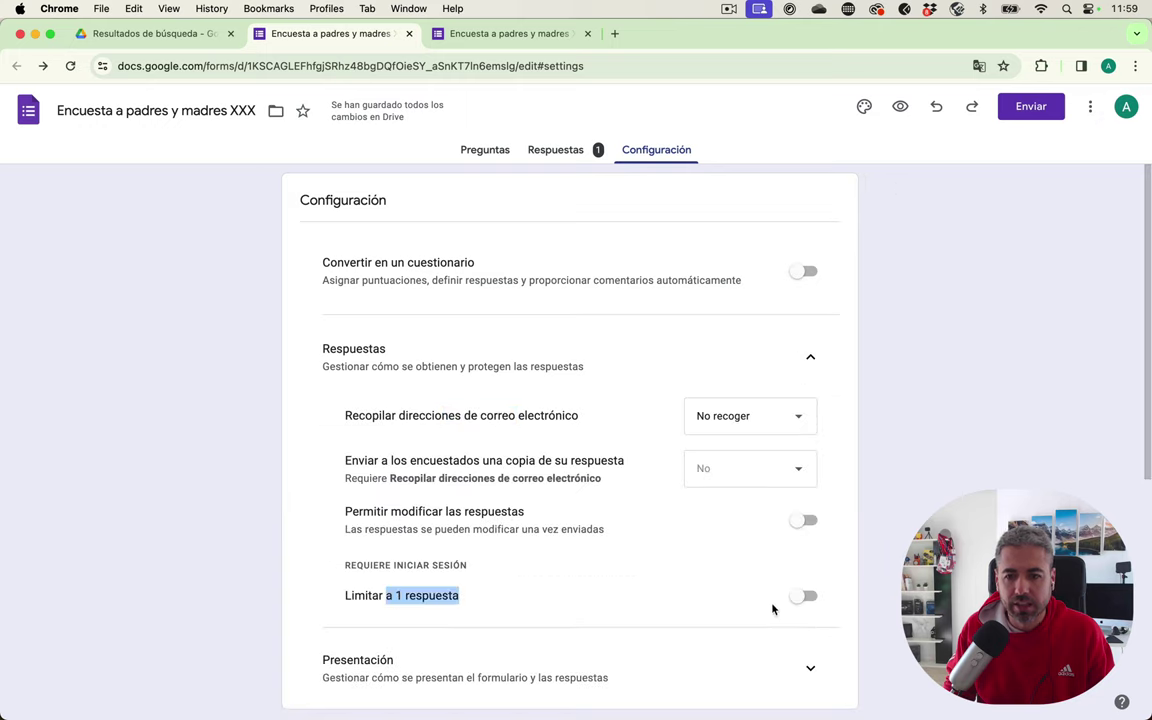
left_click(805, 597)
- In the respondent view, answer 5, select Whatsapp, Web and Col2 for Fila 1, and try to submit
left_click(540, 33)
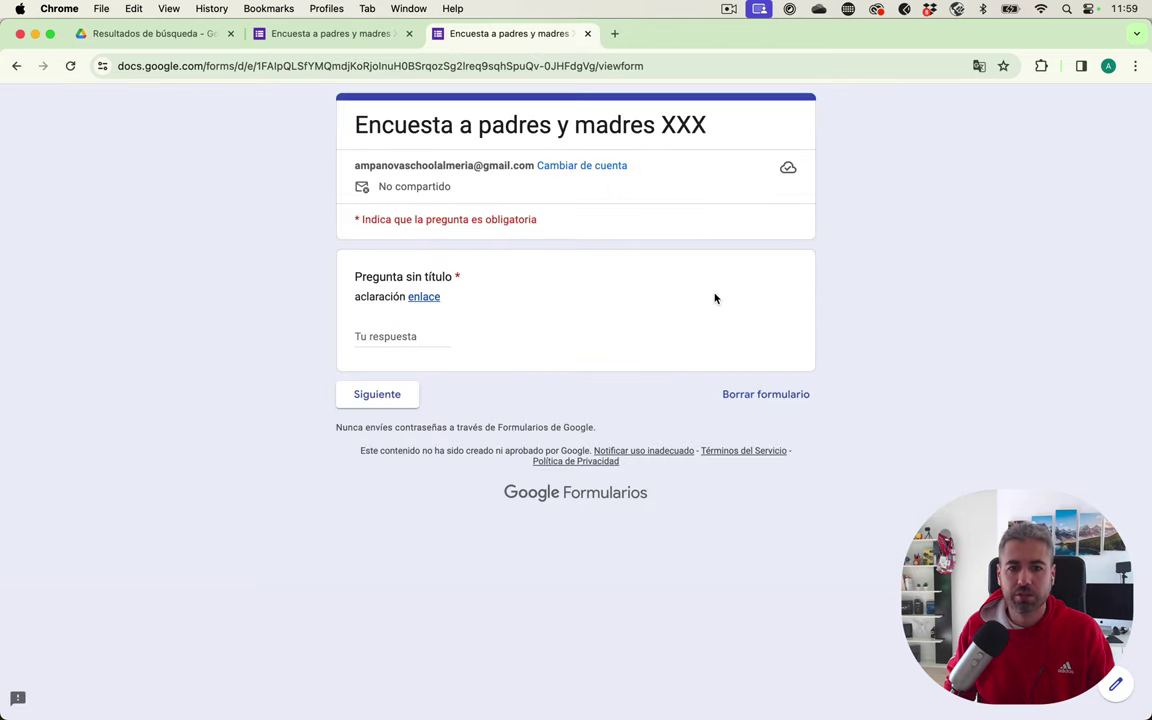
left_click(375, 339)
type("5")
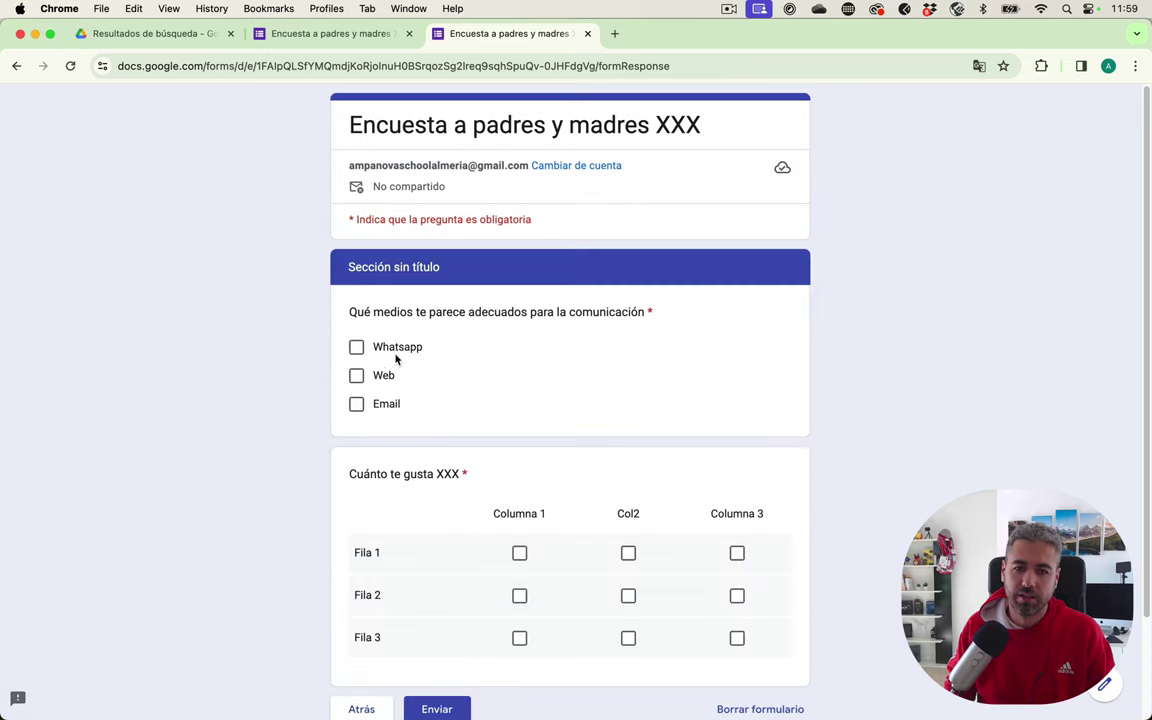
left_click(397, 352)
left_click(382, 388)
scroll(448, 470, "down", 3)
left_click(628, 433)
left_click(416, 614)
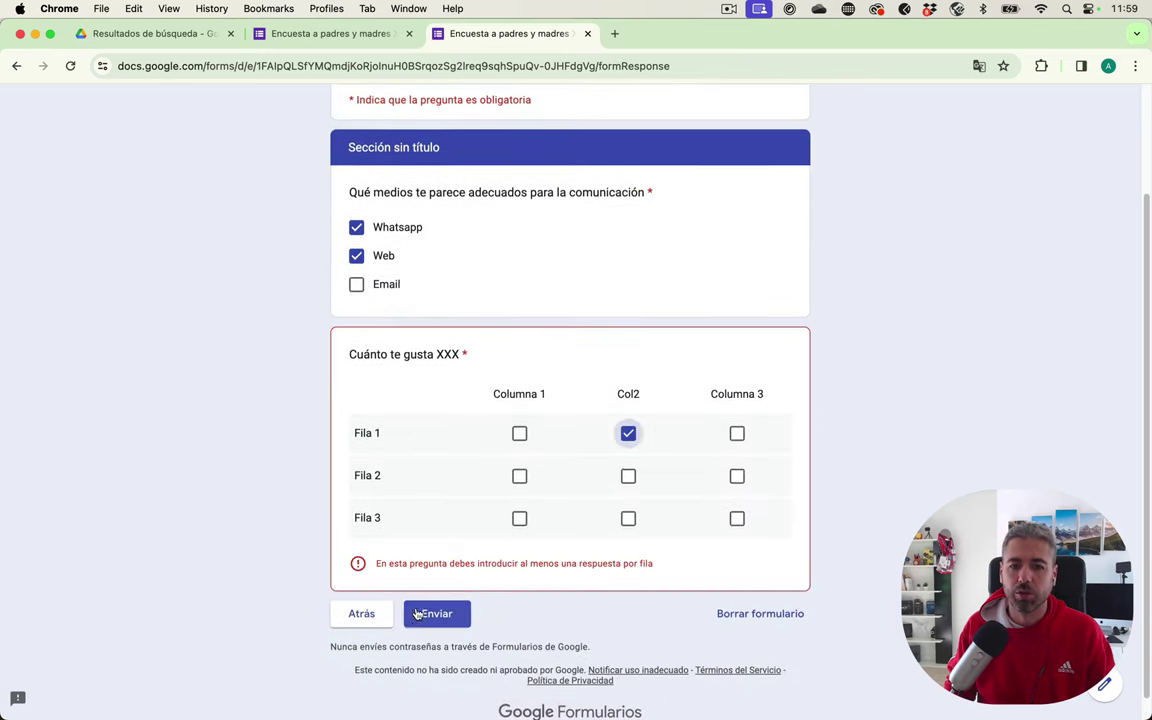
- Select Columna 1 for Fila 2 and Col2 for Fila 3 in the grid, and submit the response
left_click(519, 452)
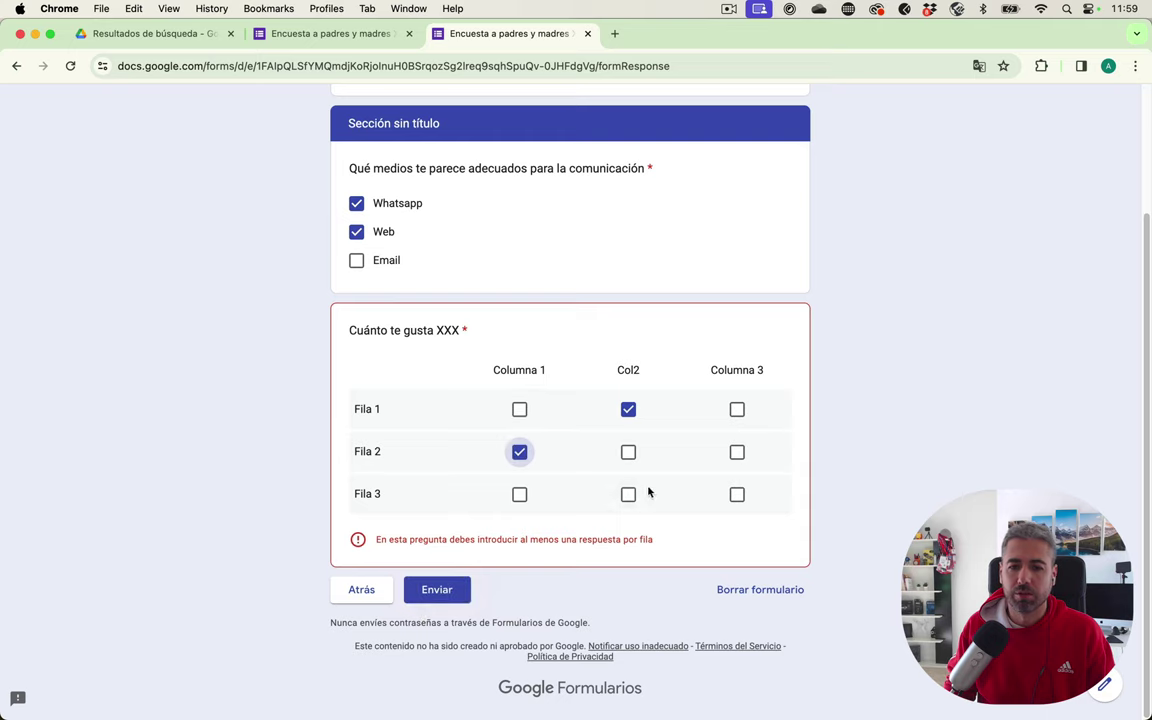
left_click(629, 496)
left_click(442, 592)
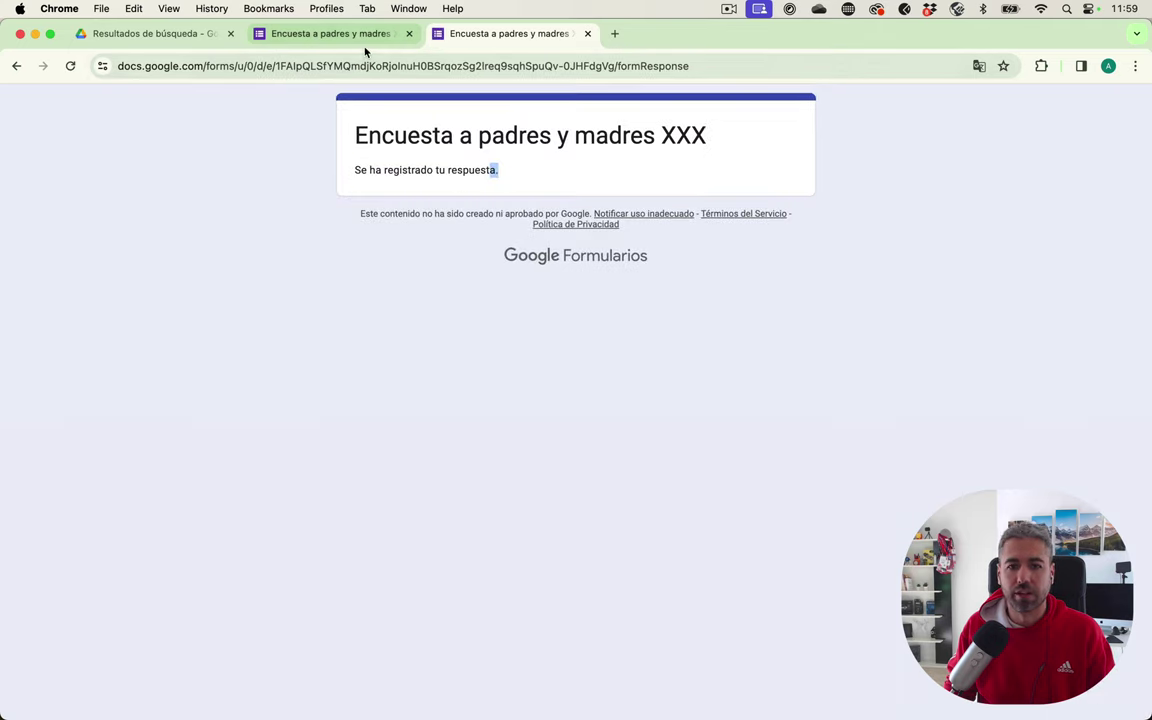
- Return to the survey editor and copy the form's link from the sending options, leaving the URL unshortened
left_click(390, 36)
left_click(1030, 106)
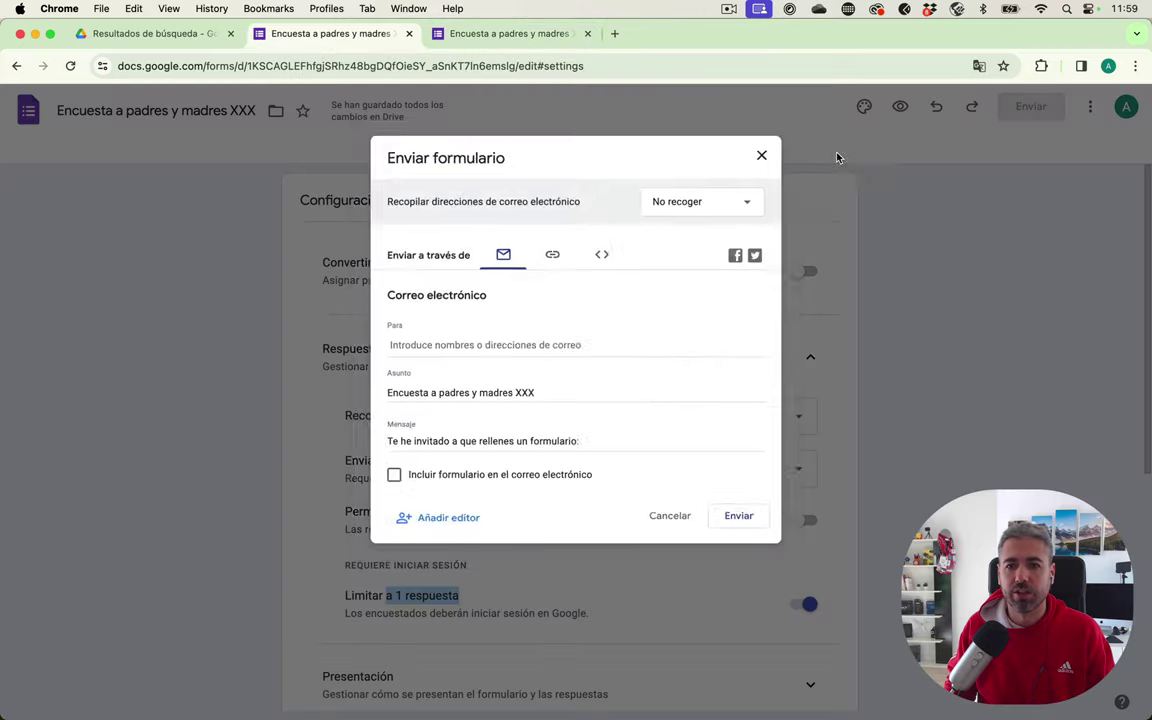
left_click(550, 248)
left_click(535, 318)
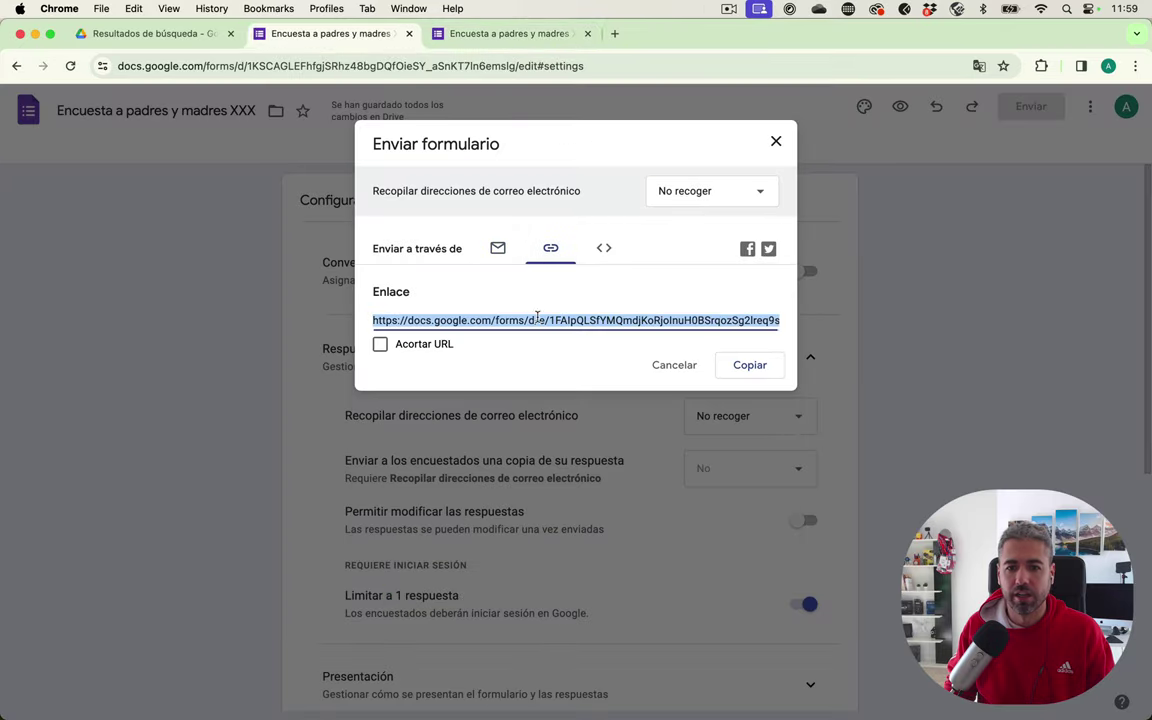
left_click(755, 377)
- Open the copied form link in a new tab and read what a repeat respondent sees
left_click(614, 33)
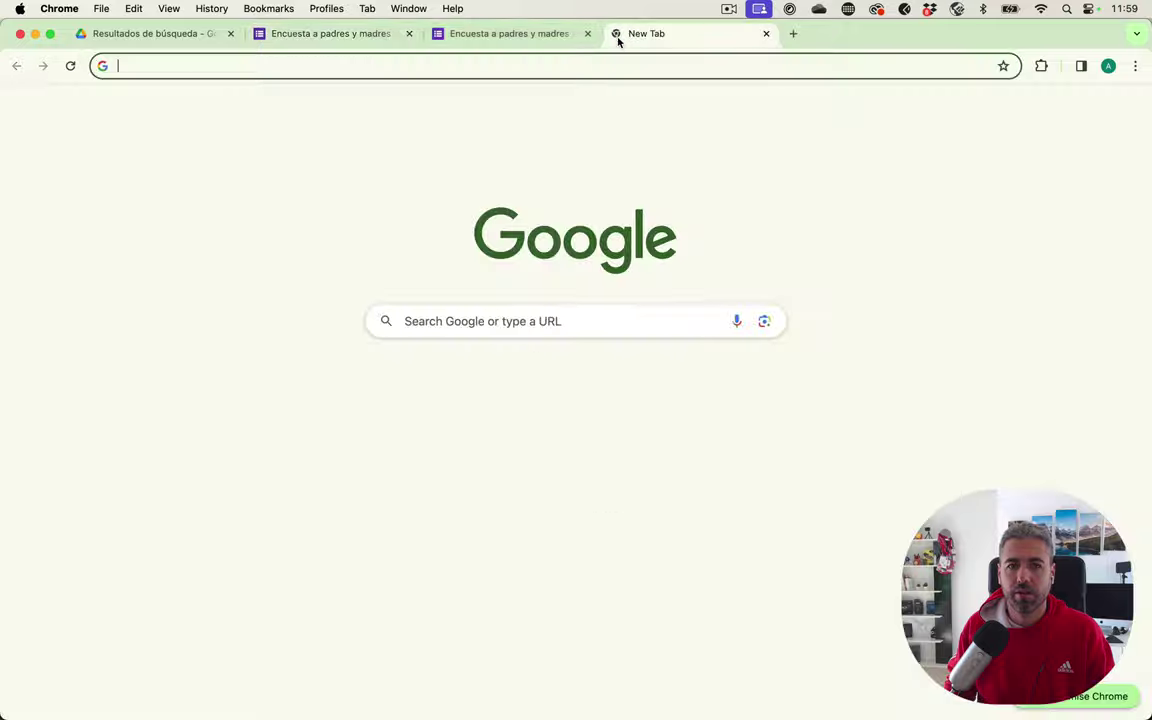
type("https://docs.google.com/forms/d/e/1FAIpQLSfYMQmdjKoRjolnuH0BSrqozSg2lreq9sqhSpuQv-0JHFdgVg/viewform?usp=sf_link")
key("Return")
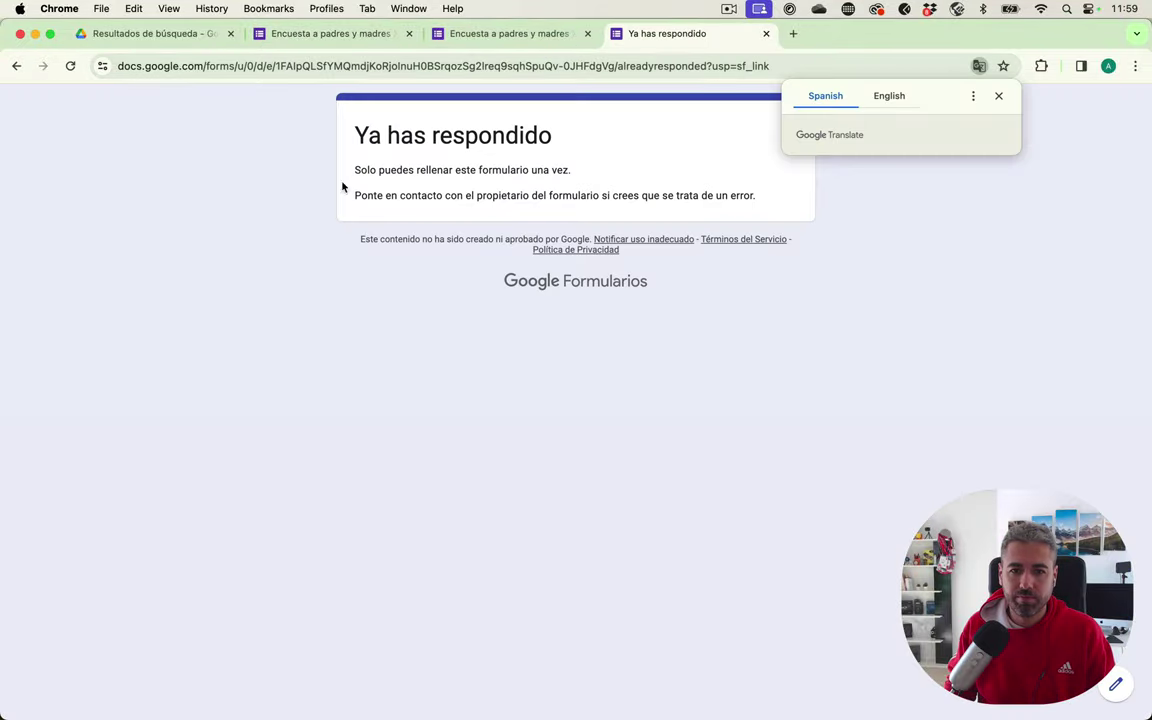
left_click_drag(387, 135, 482, 173)
left_click(515, 33)
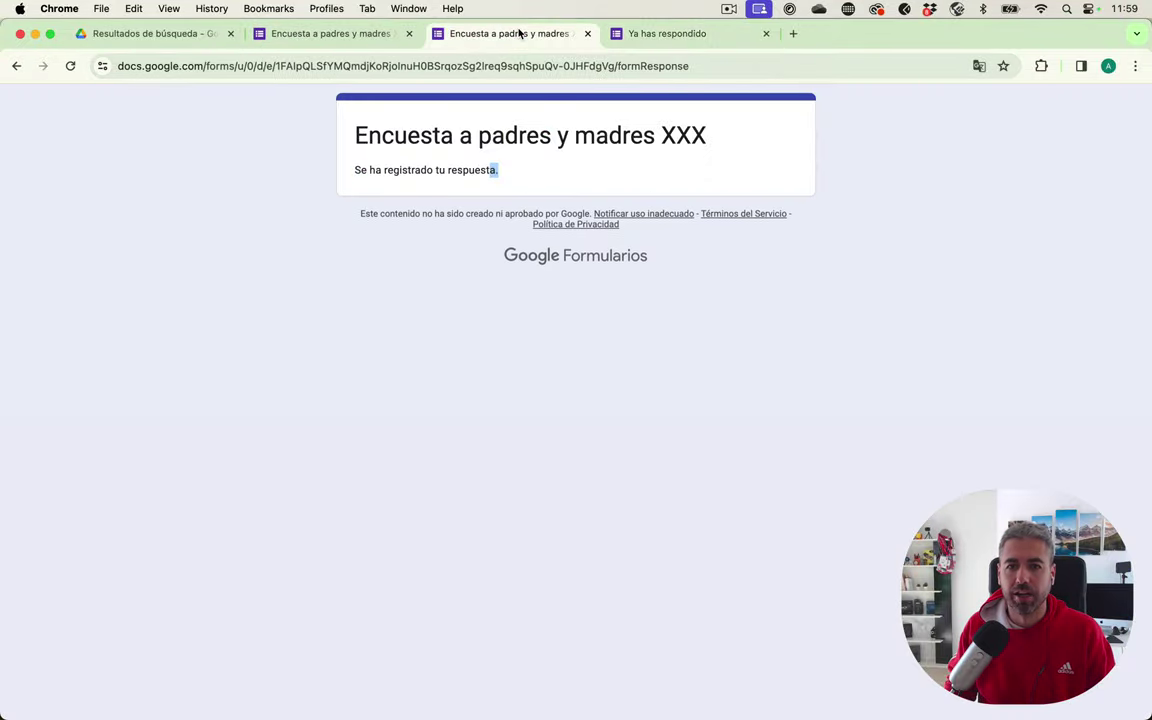
- Back in the editor, enable Permitir modificar las respuestas in the form's response settings
left_click(357, 34)
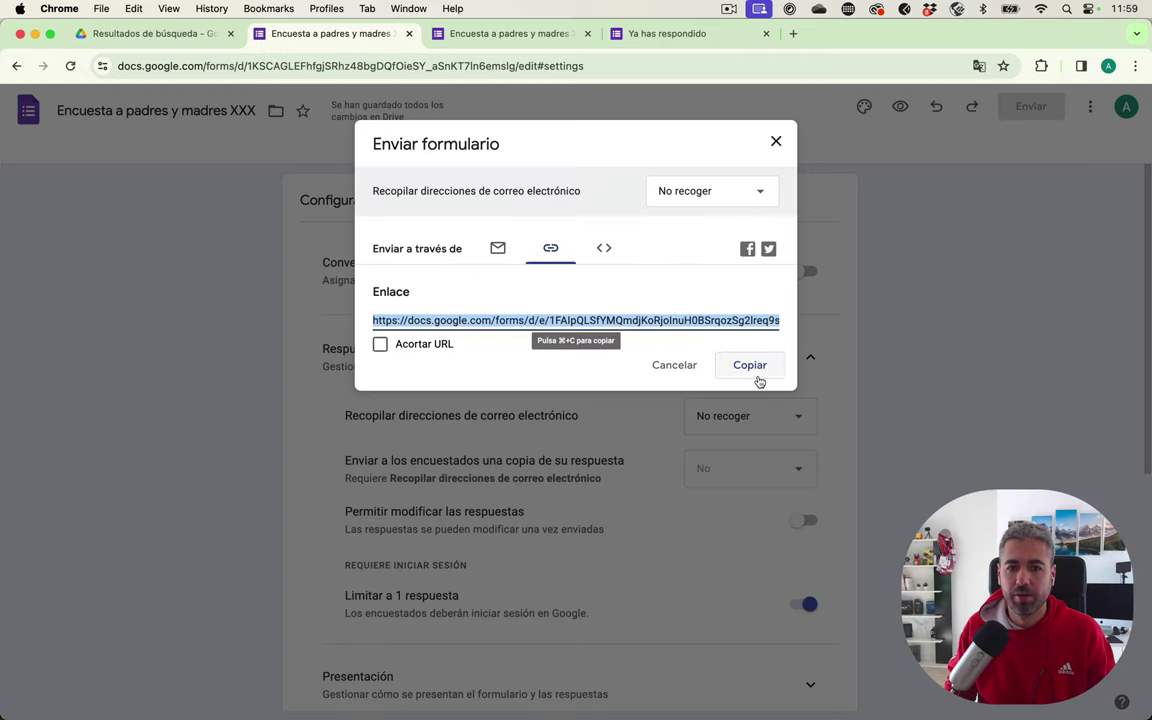
left_click(848, 285)
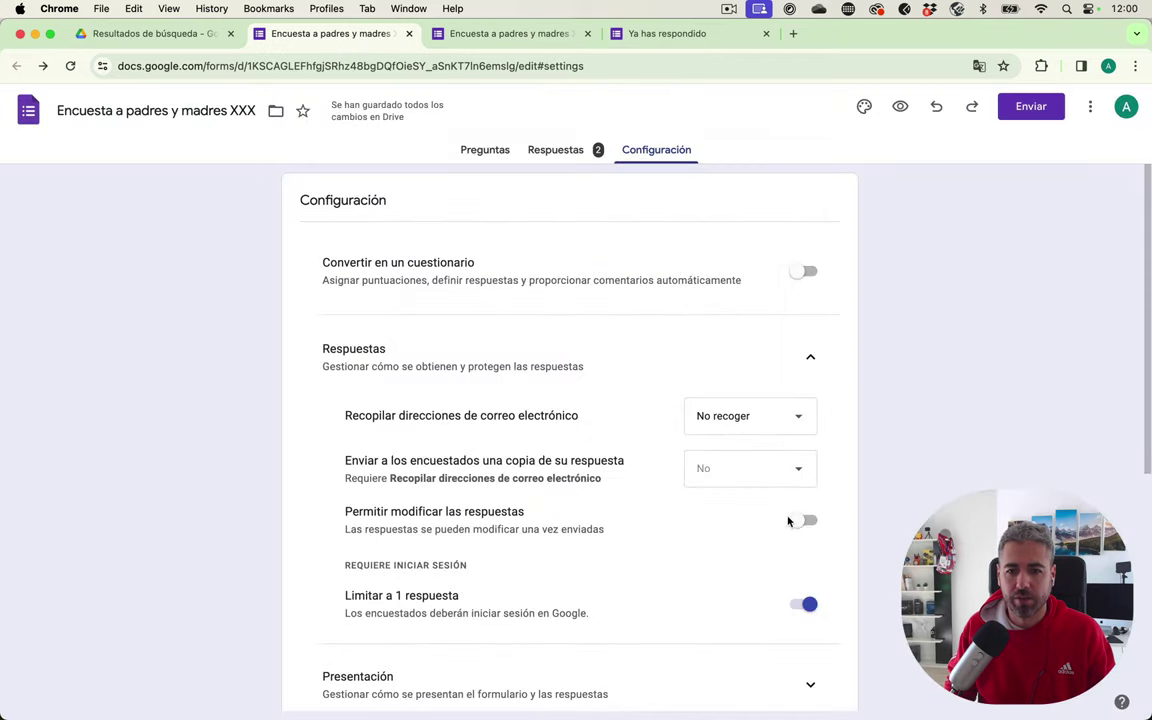
left_click(799, 524)
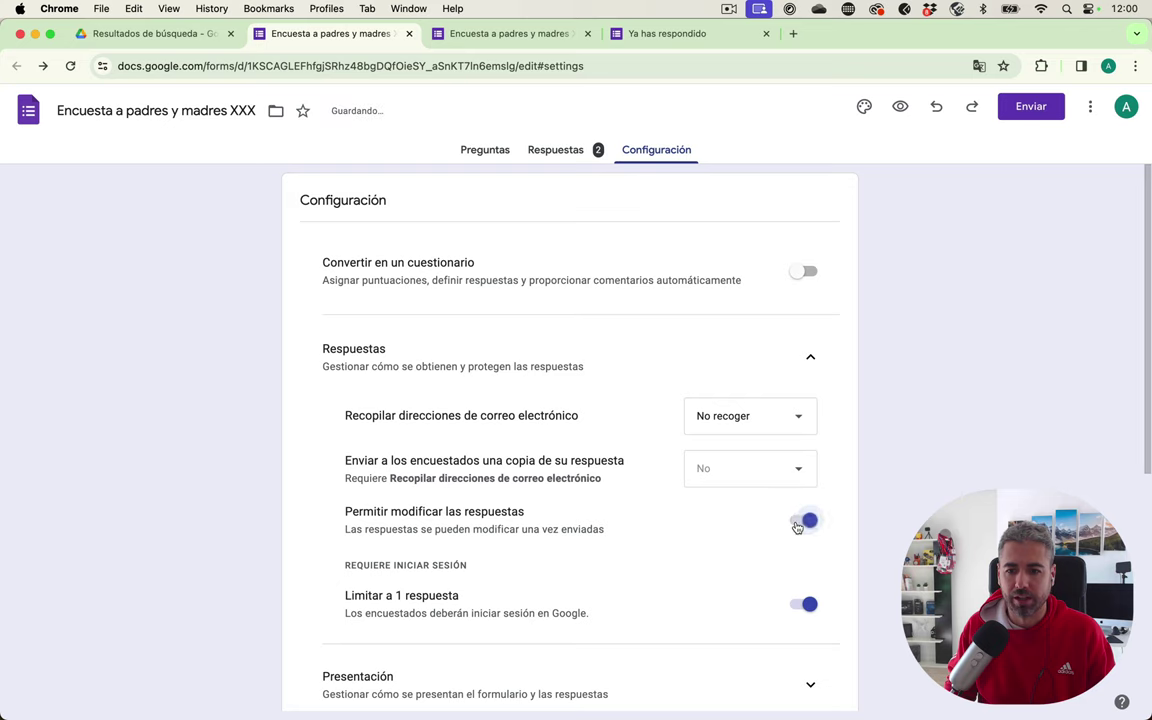
left_click(1015, 108)
left_click(931, 180)
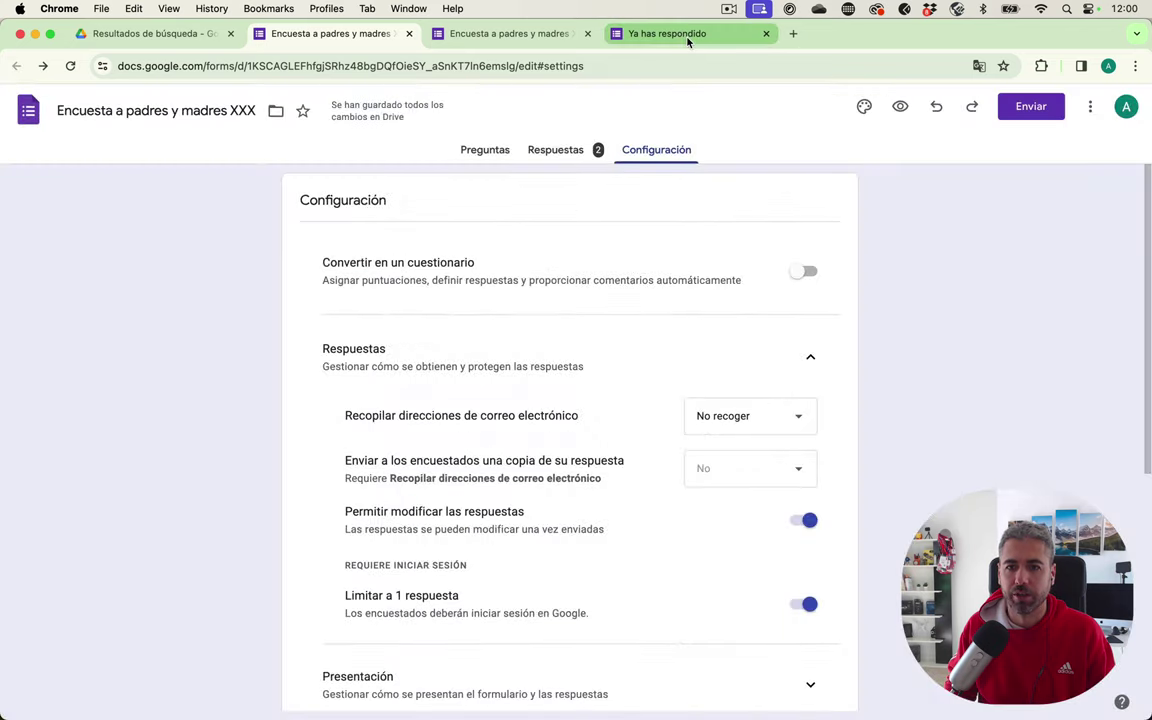
- Reload the respondent page, open the submitted response for modification, and enter 7 as the first answer without submitting
left_click(684, 43)
key("super+r")
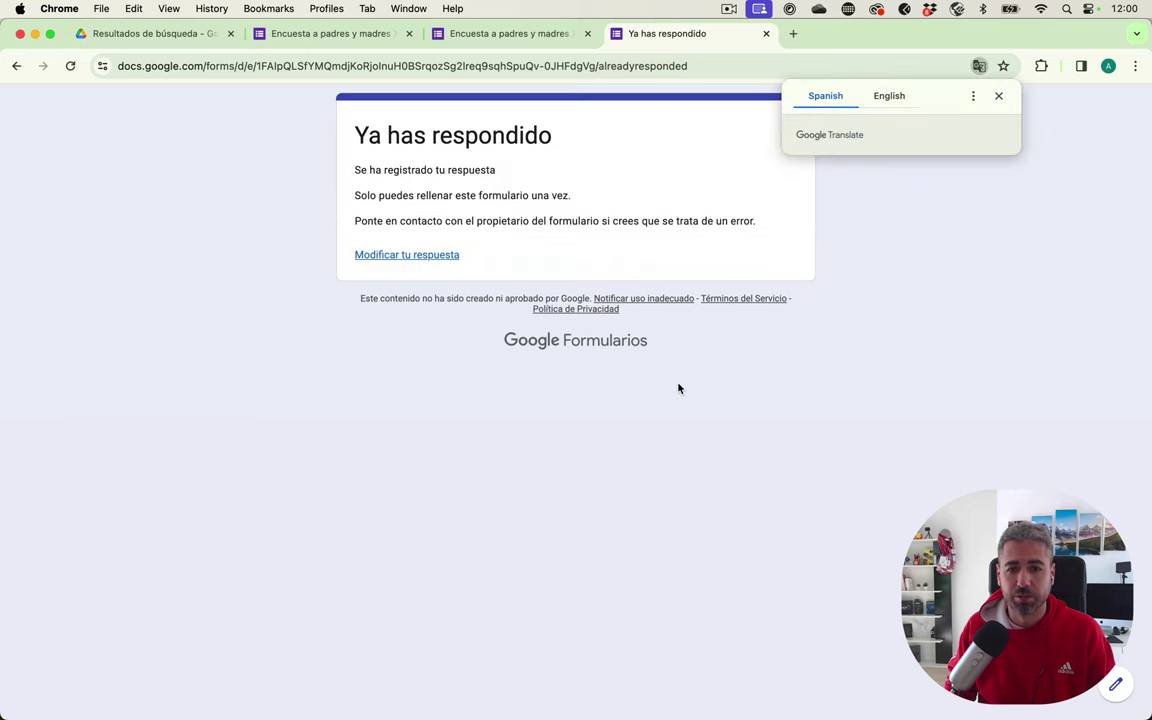
left_click_drag(399, 170, 472, 226)
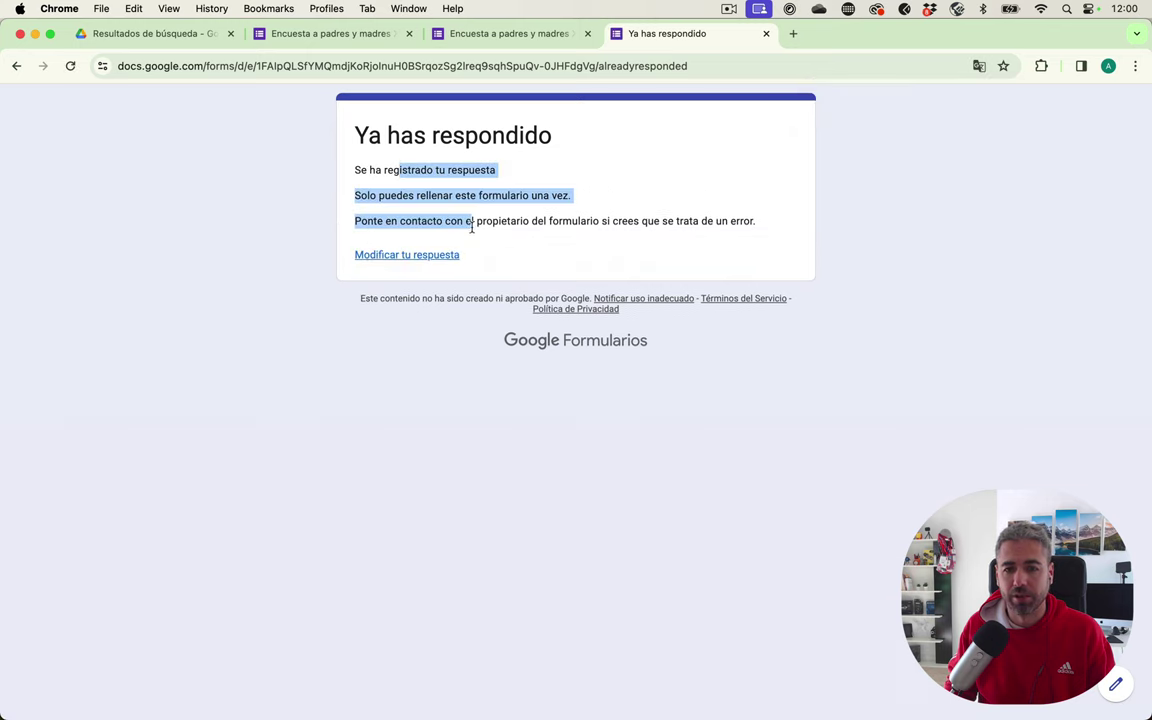
left_click(445, 256)
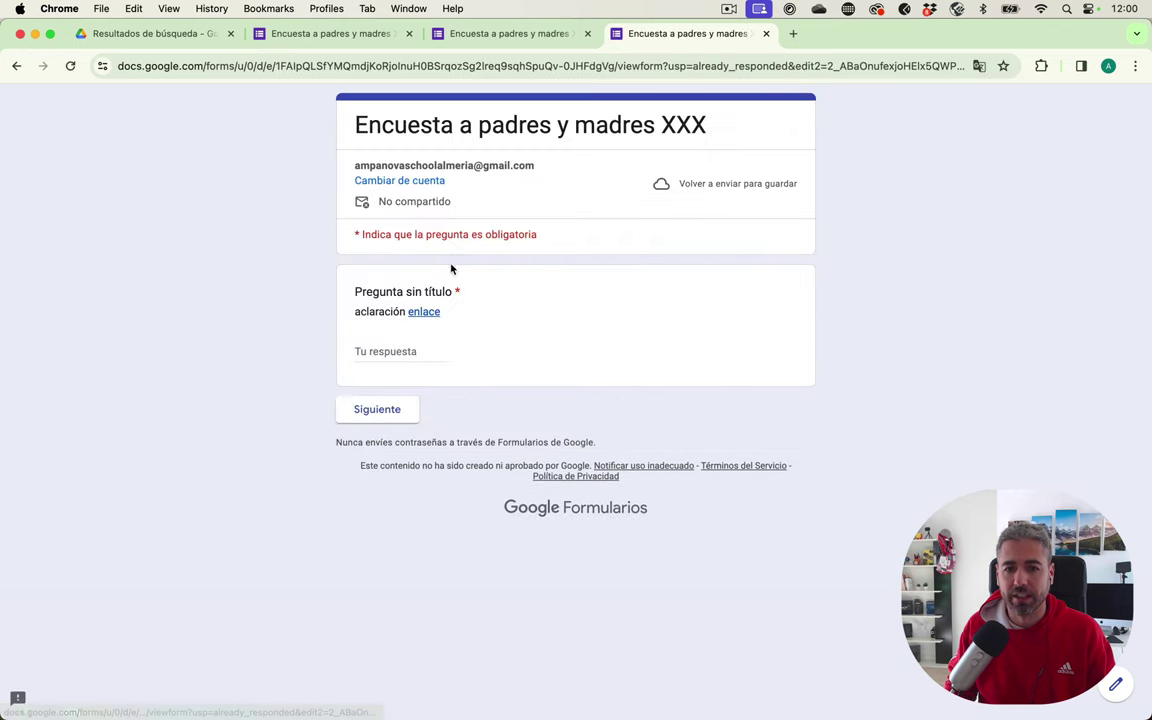
left_click(380, 352)
key("BackSpace")
type("7")
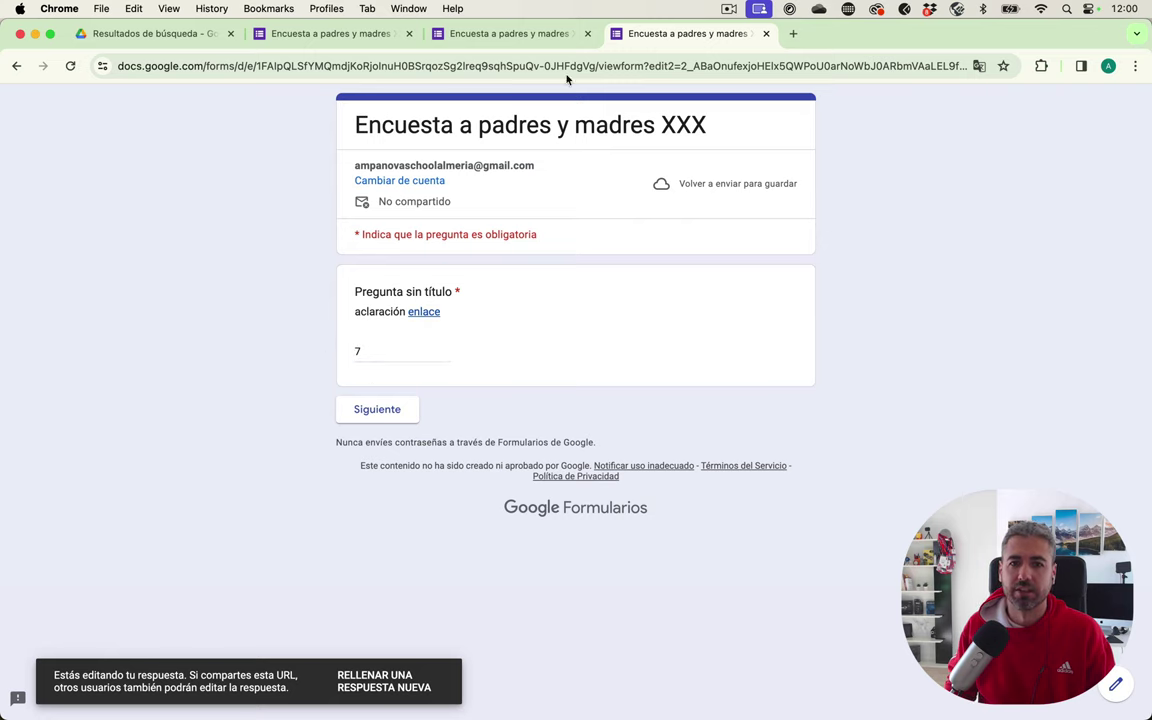
- Return to the survey editor and review the summary charts of the received responses
left_click(548, 33)
left_click(325, 33)
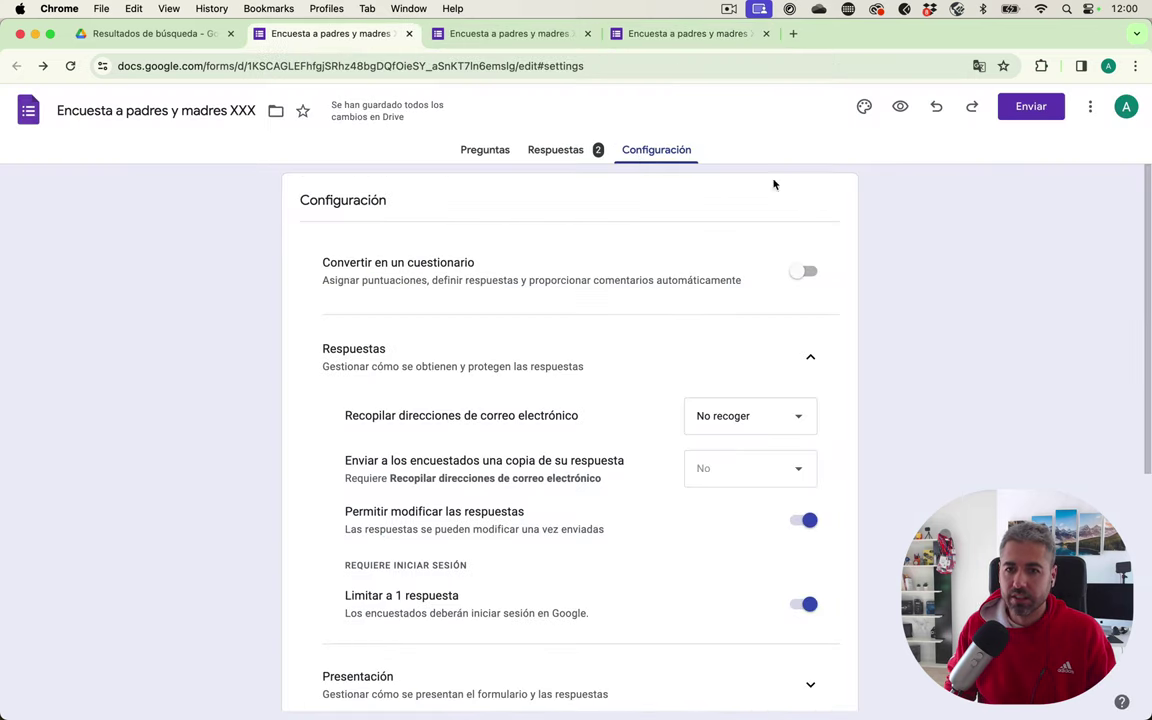
left_click(556, 151)
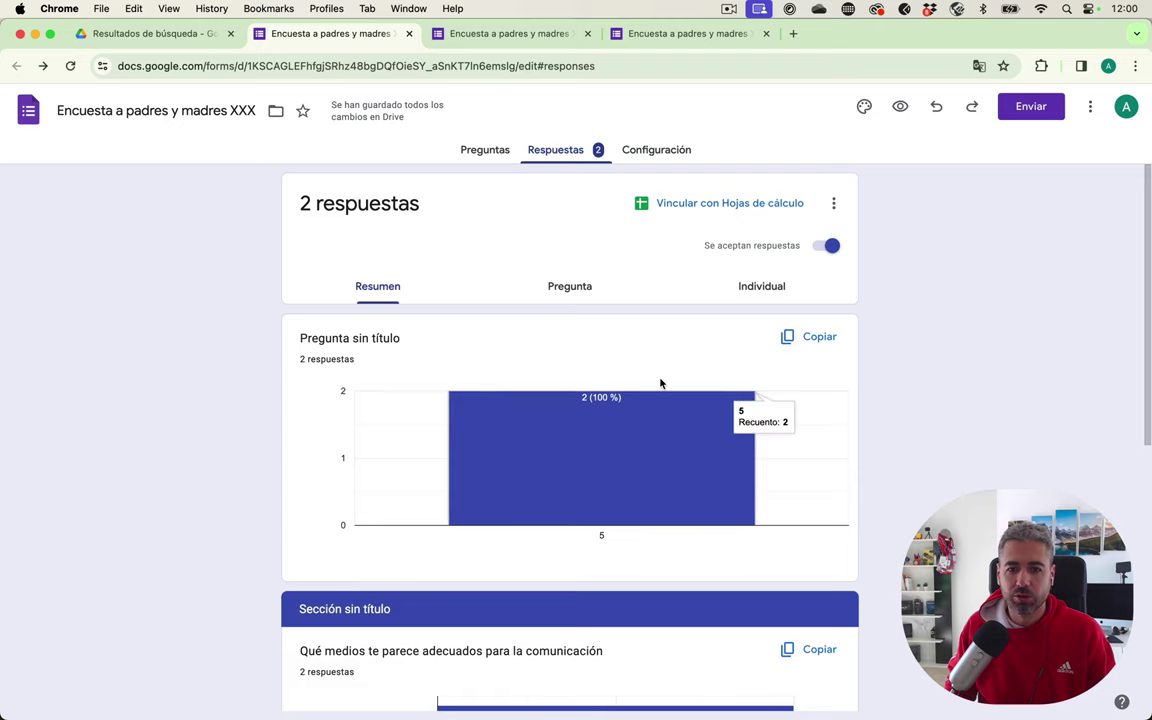
scroll(600, 460, "down", 3)
scroll(536, 425, "up", 3)
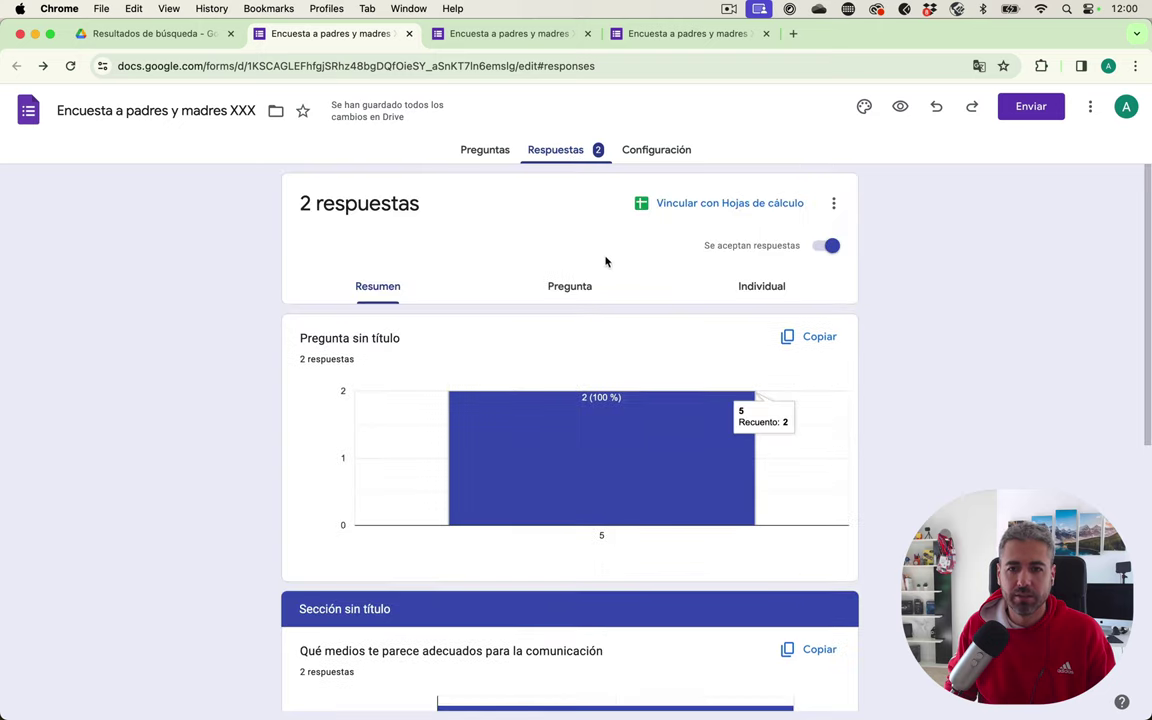
- Browse the individual responses one by one and review the answers in the first one
left_click(768, 290)
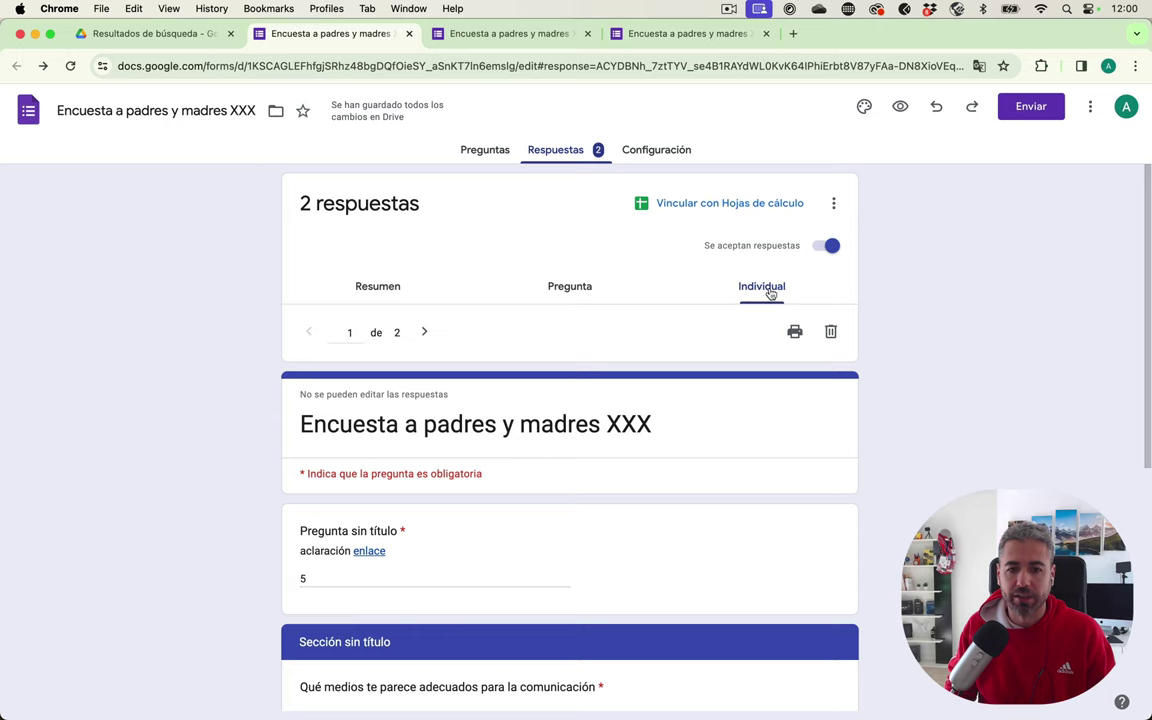
left_click(350, 333)
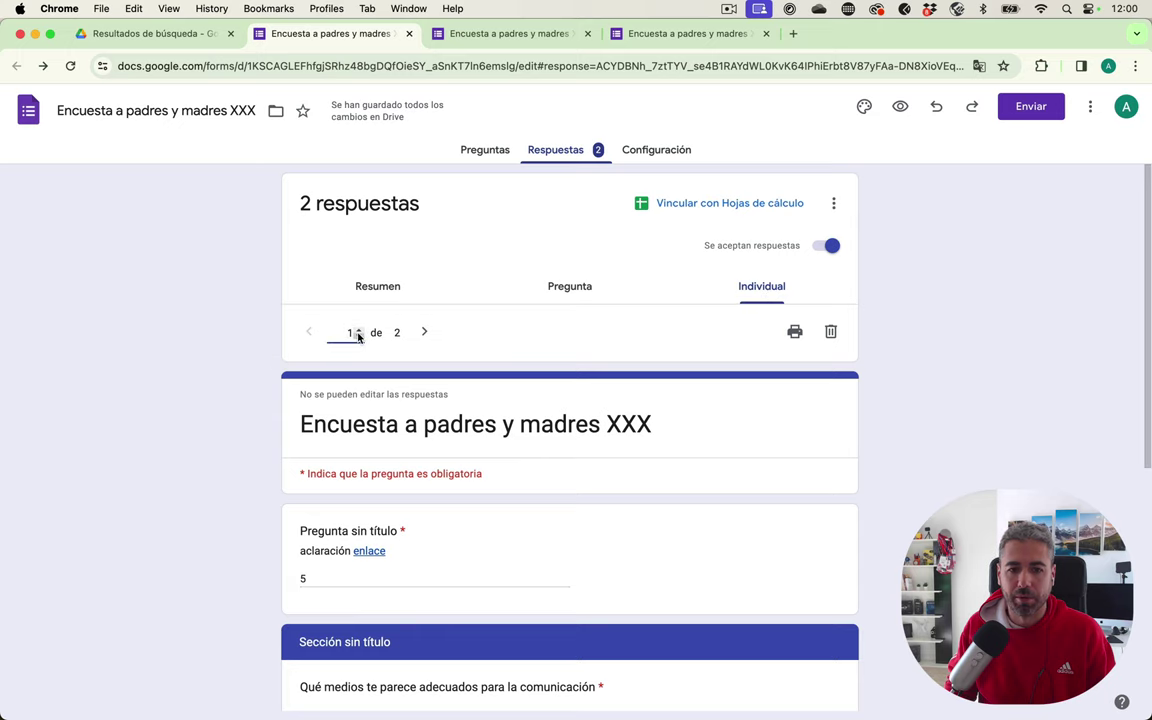
left_click(423, 334)
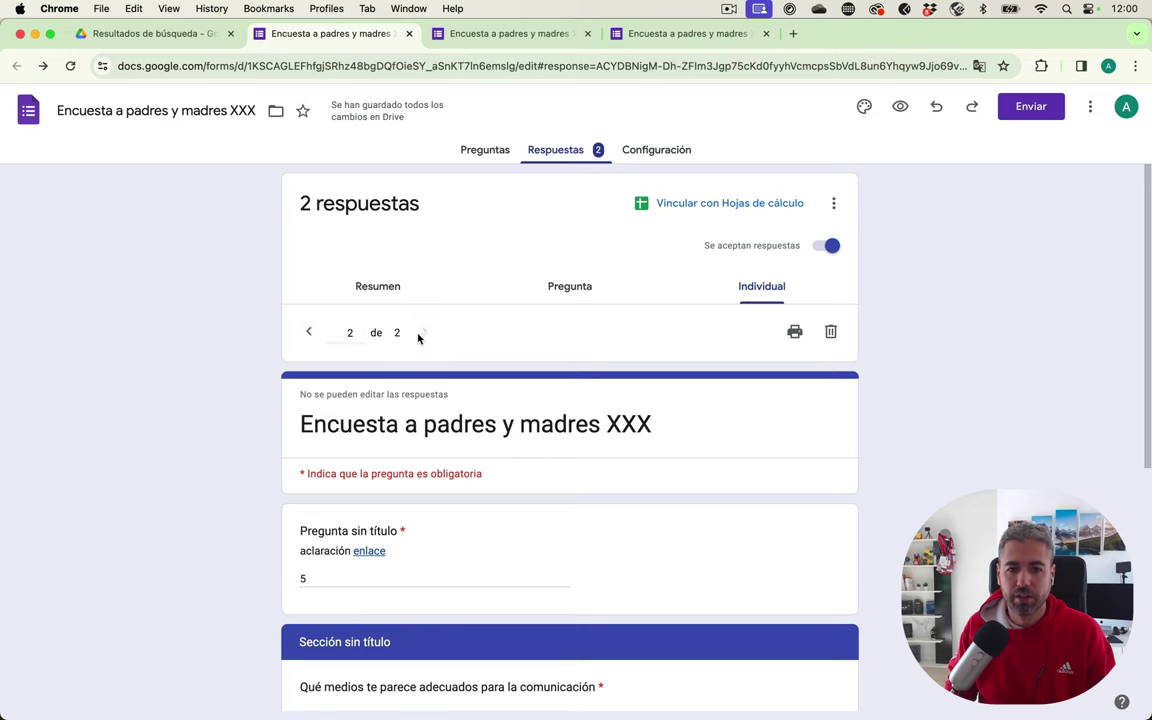
left_click(310, 334)
scroll(399, 352, "down", 2)
scroll(412, 359, "down", 3)
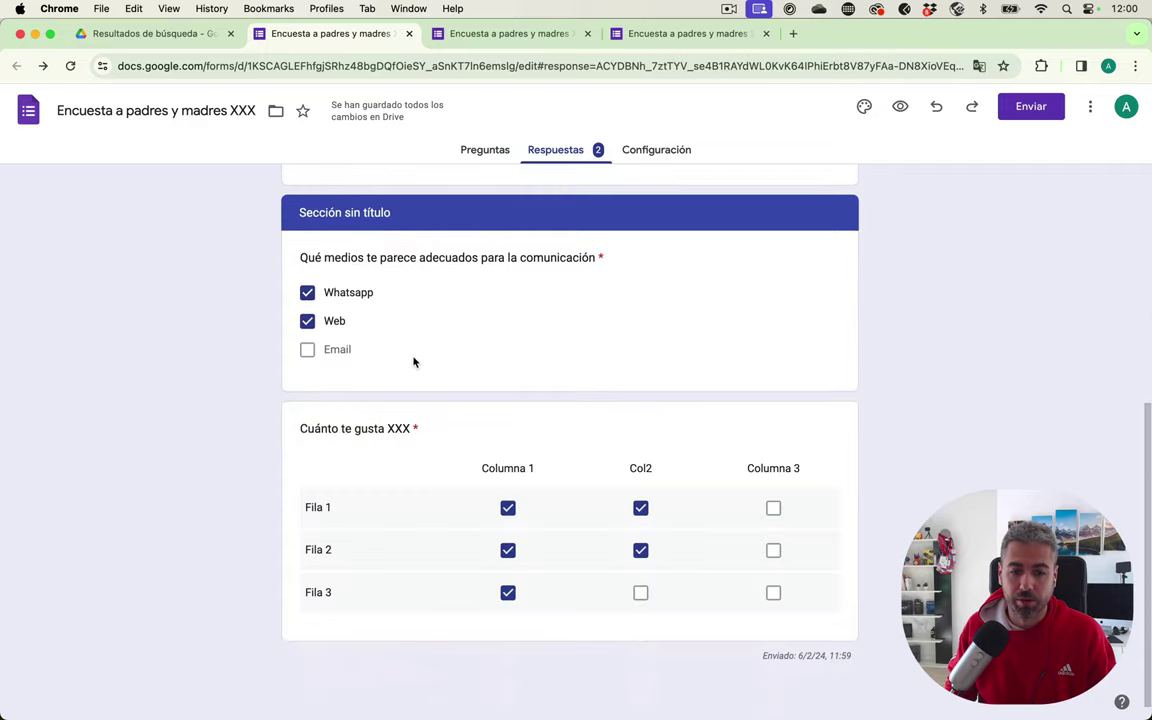
scroll(447, 363, "up", 4)
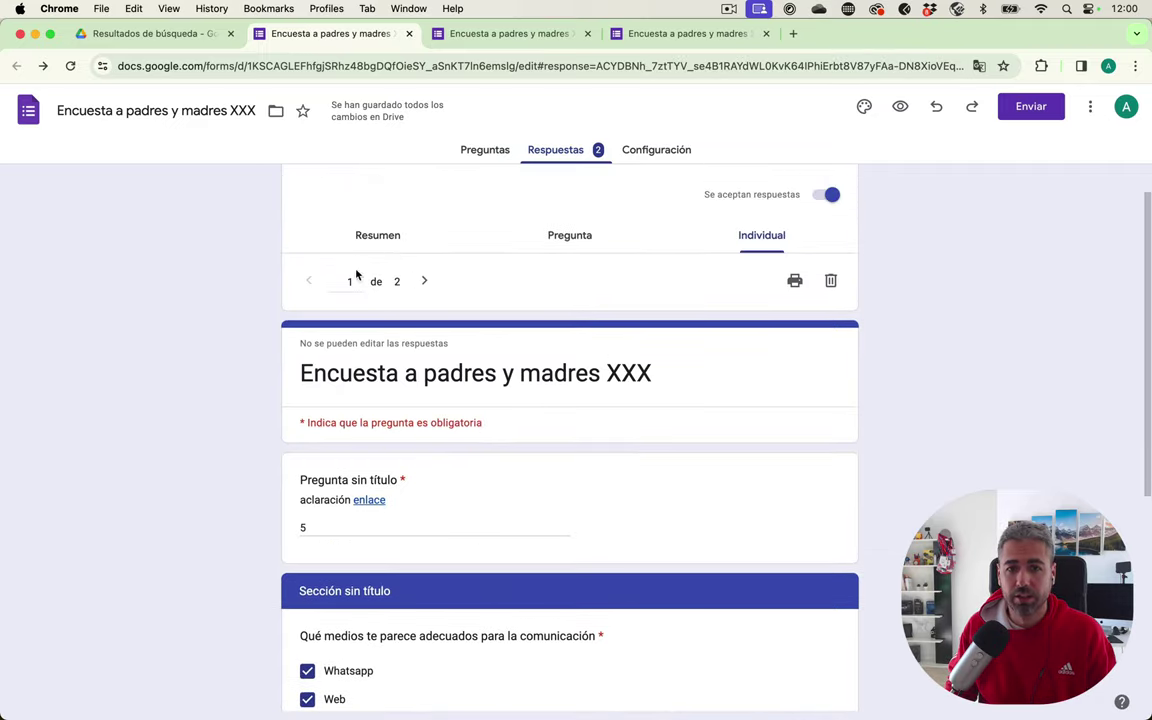
scroll(650, 320, "up", 1)
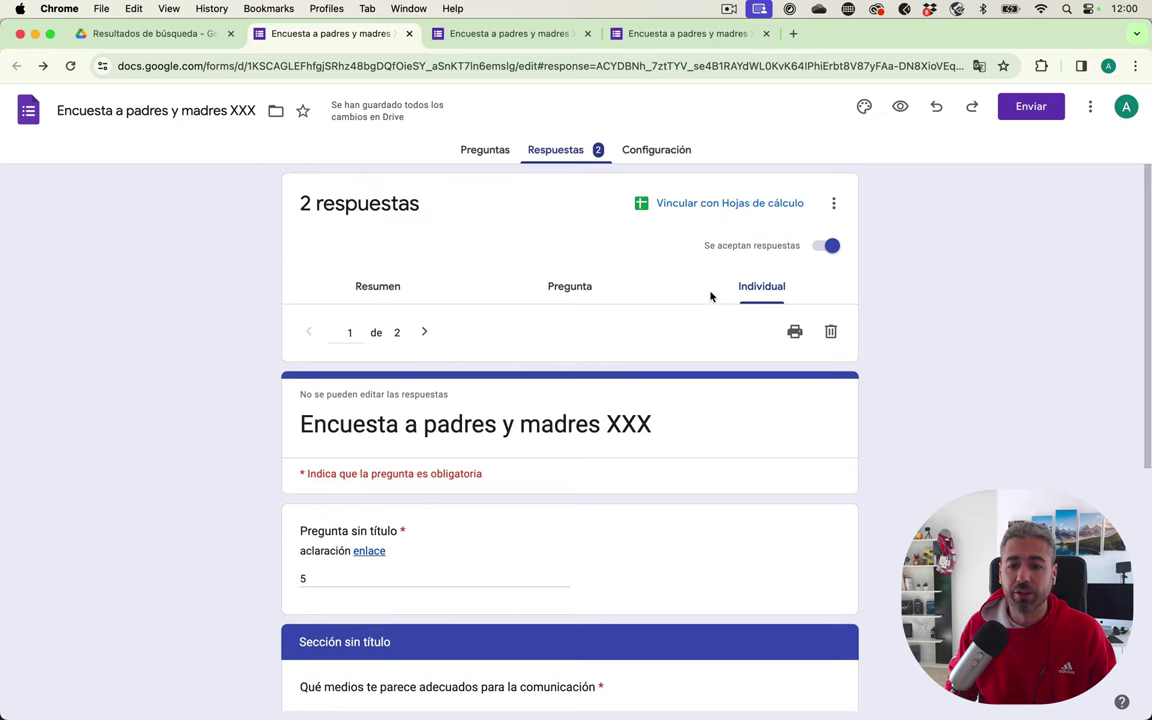
- Stop accepting responses and reload the respondent page, discarding the unsaved edit, to read the closed-form notice
left_click(830, 246)
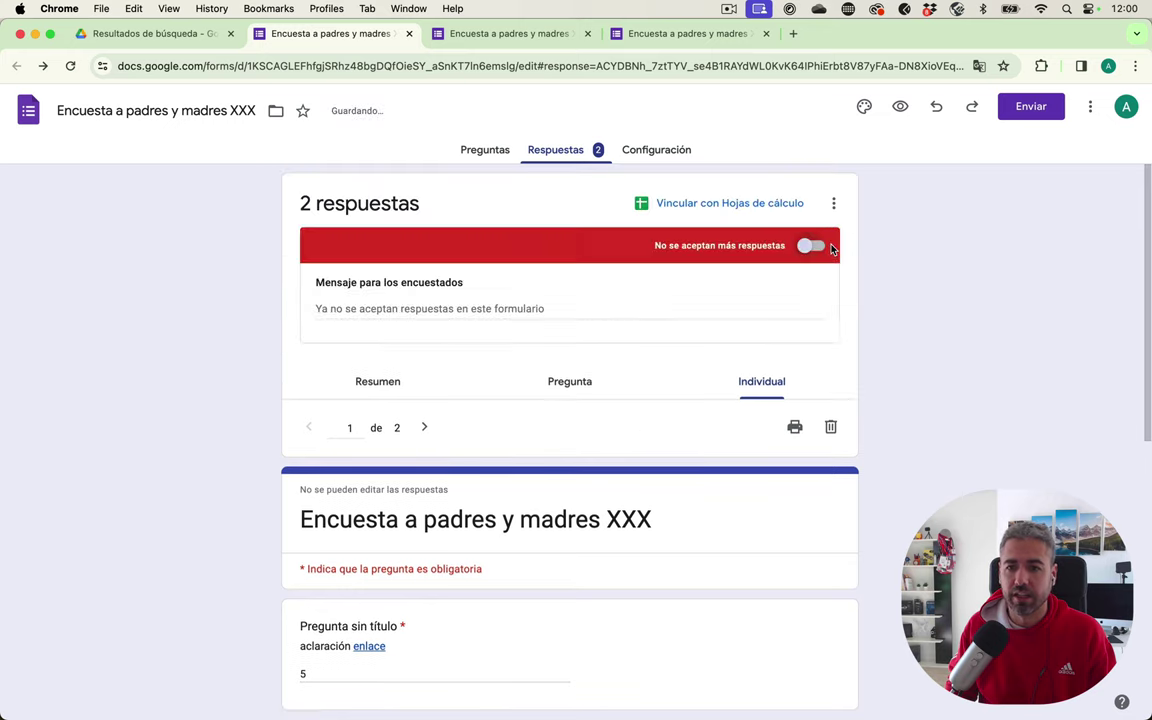
left_click(670, 33)
key("super+r")
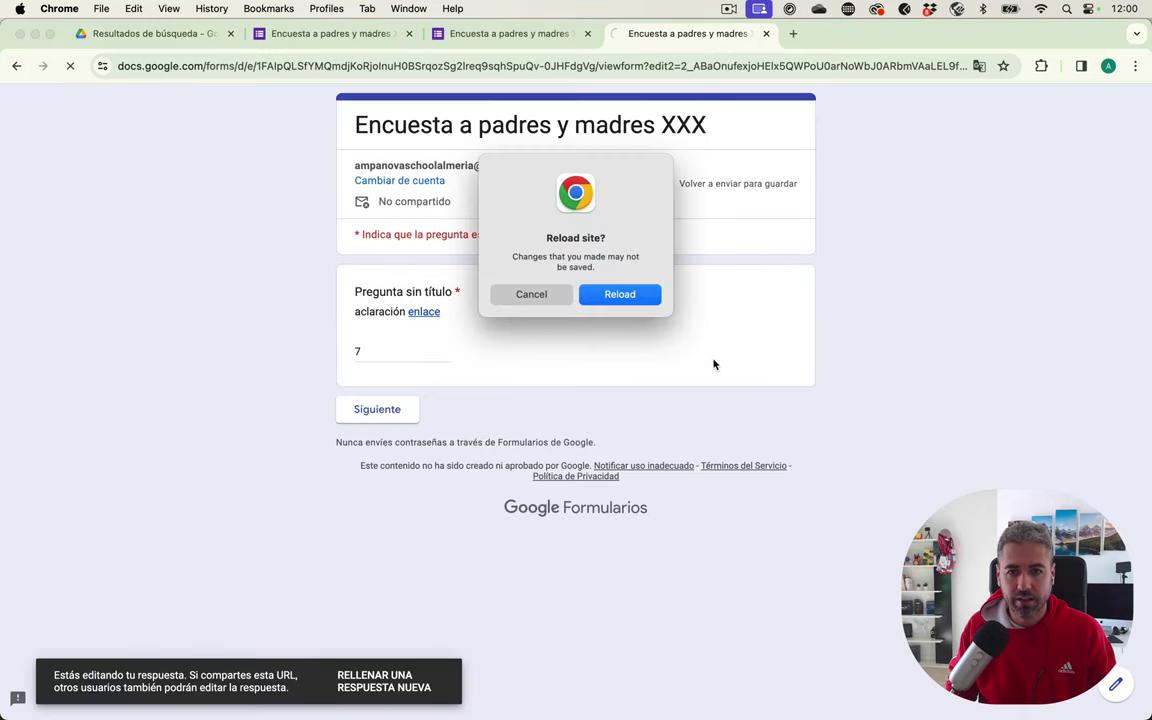
left_click(645, 296)
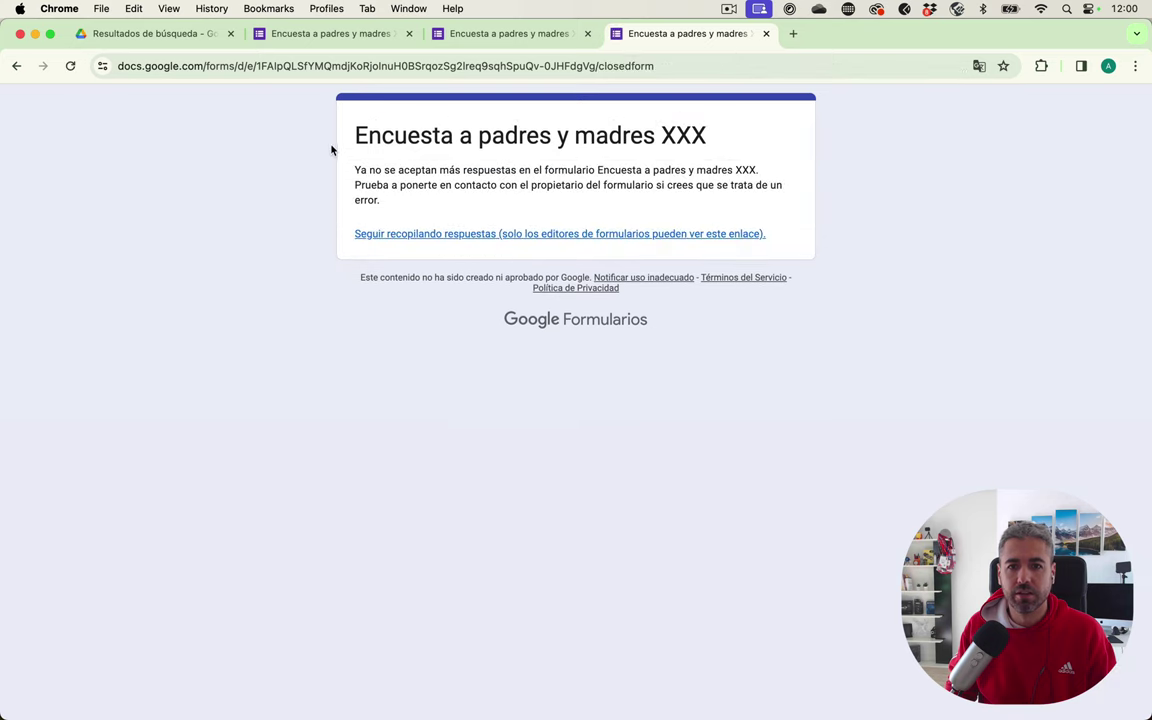
left_click_drag(373, 171, 610, 200)
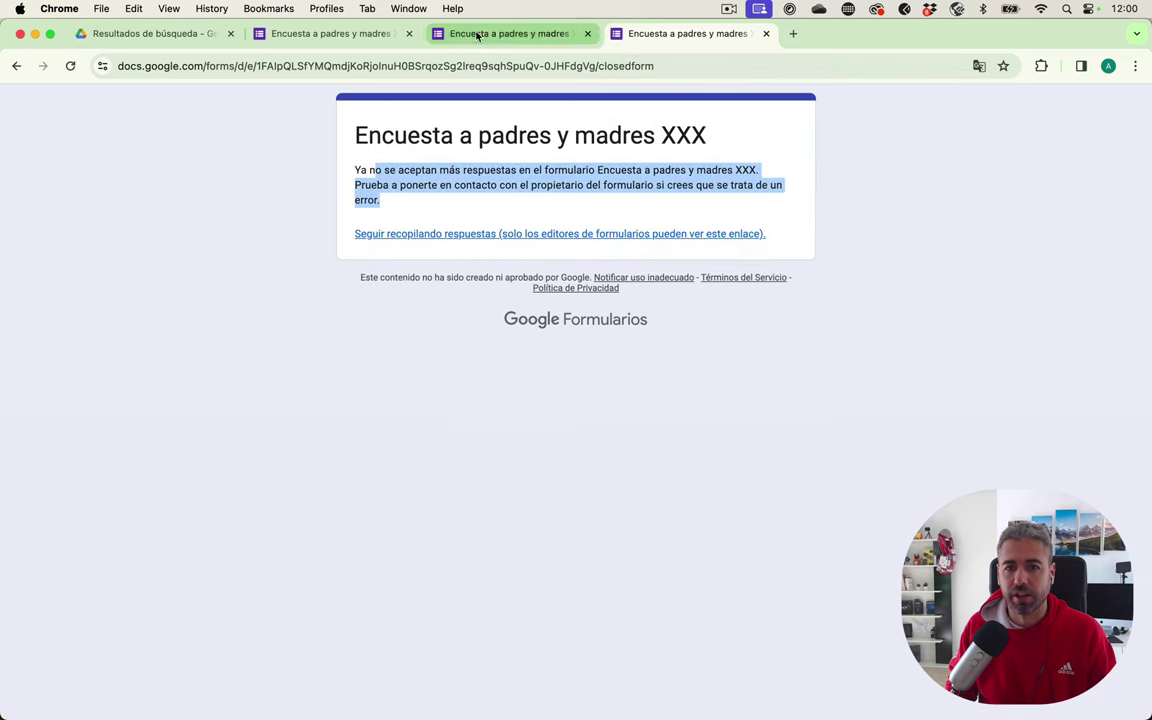
- Resume accepting responses in the editor and link the responses to a newly created spreadsheet
left_click(330, 33)
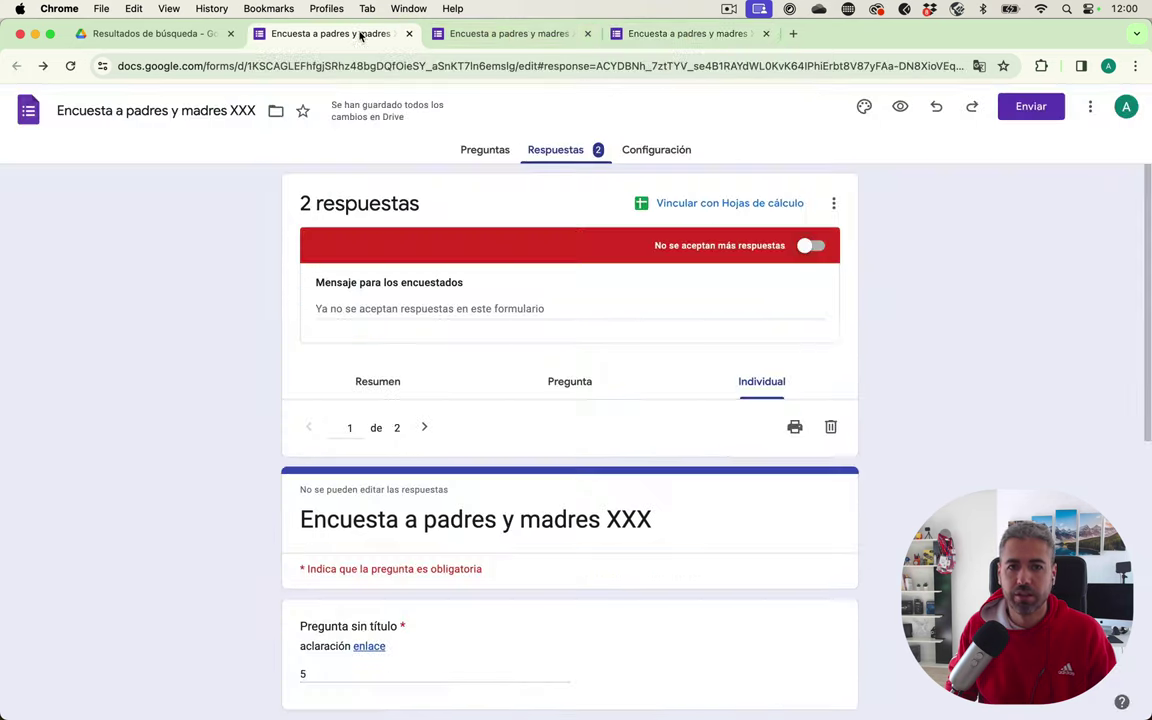
left_click(709, 249)
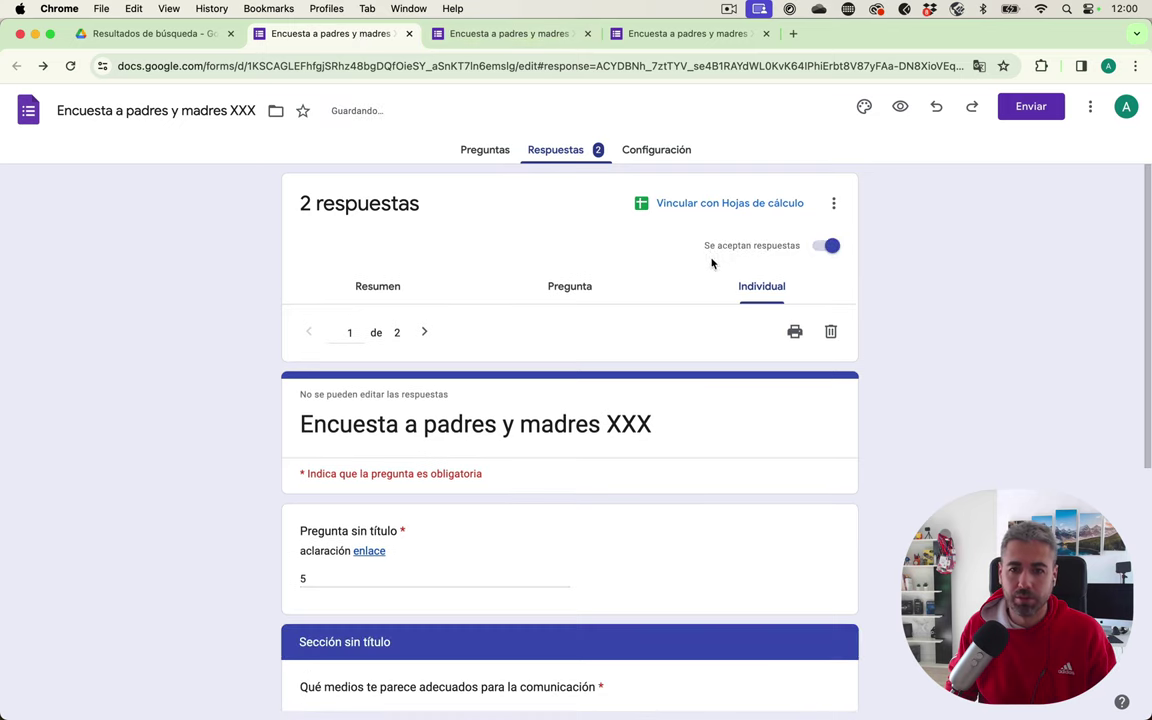
left_click(700, 205)
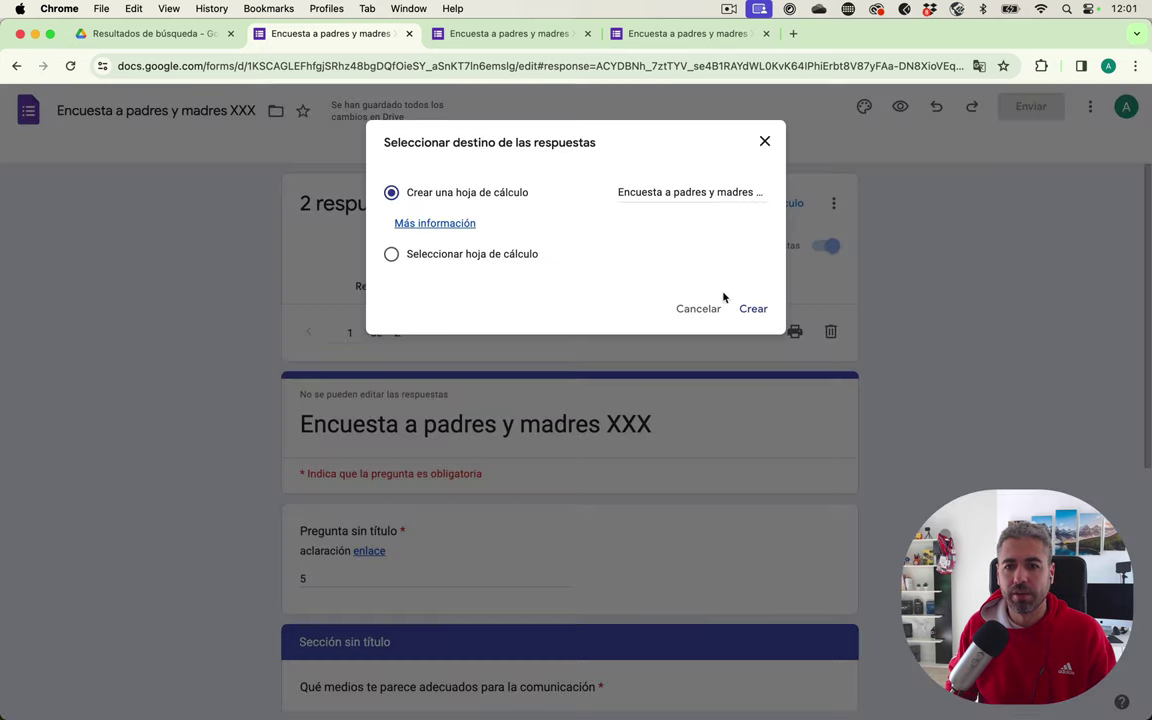
left_click(752, 309)
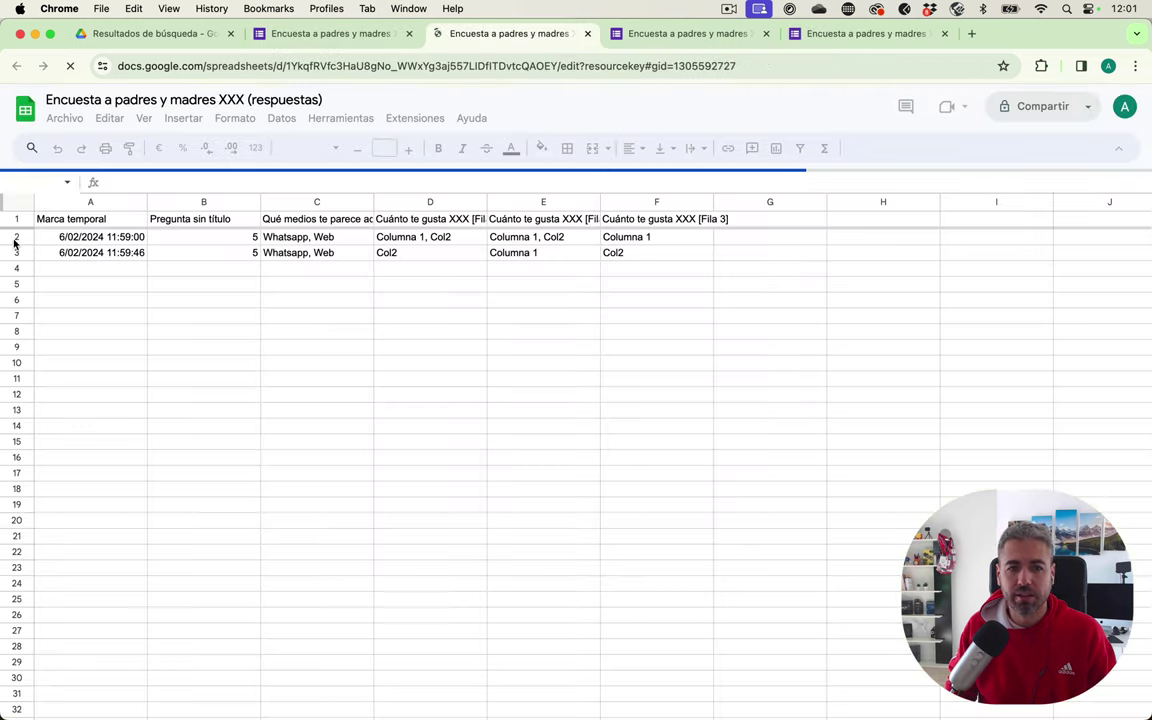
- Examine the question columns and both respondents' answers in the linked response spreadsheet
left_click(201, 202)
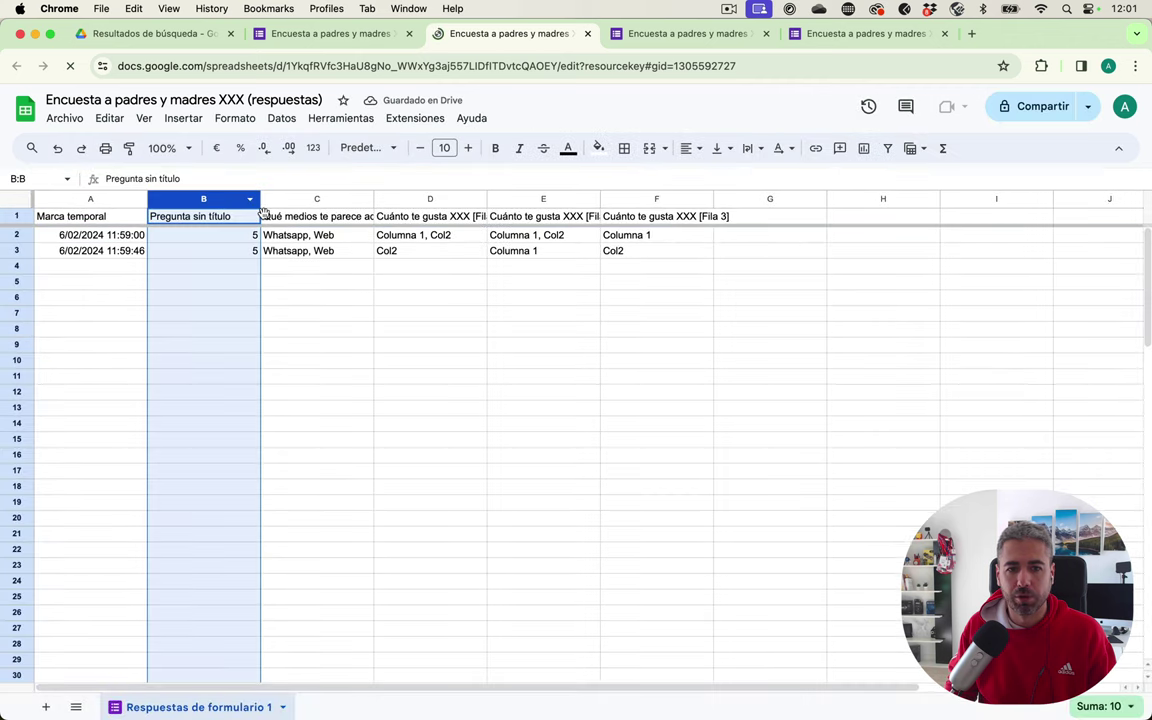
left_click(303, 216)
left_click(66, 236)
left_click(292, 236)
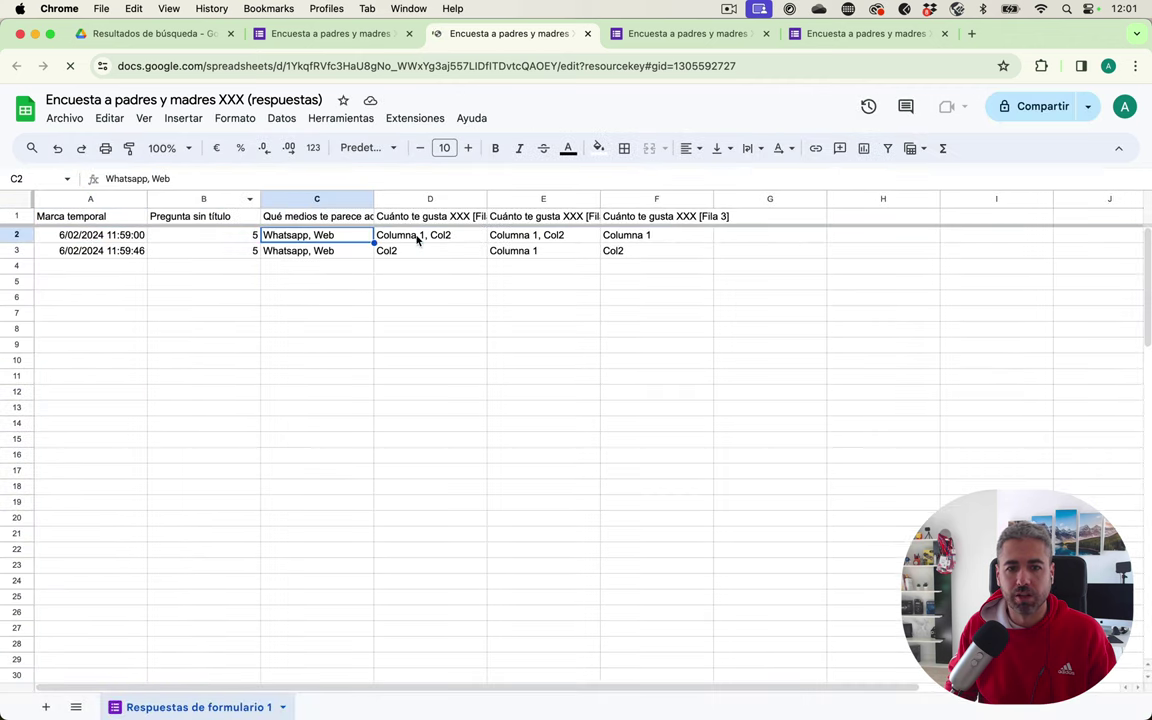
left_click(380, 236)
left_click(300, 236)
left_click(110, 236)
left_click(192, 235)
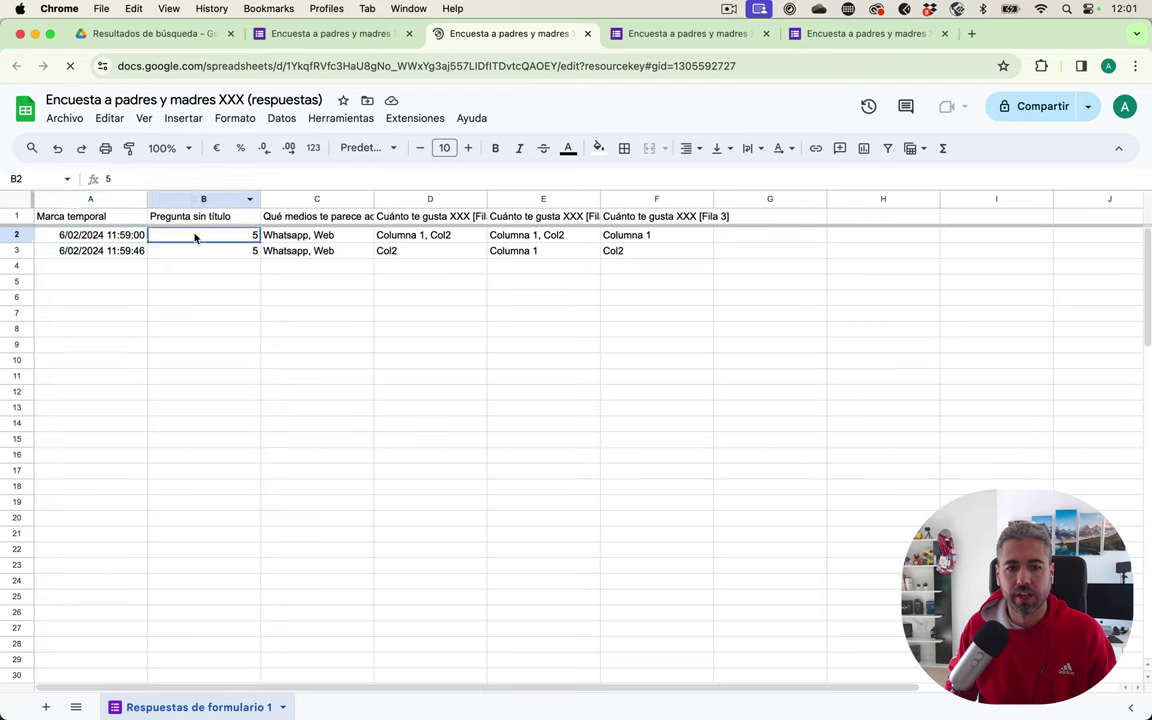
left_click(188, 250)
left_click(435, 250)
left_click(538, 265)
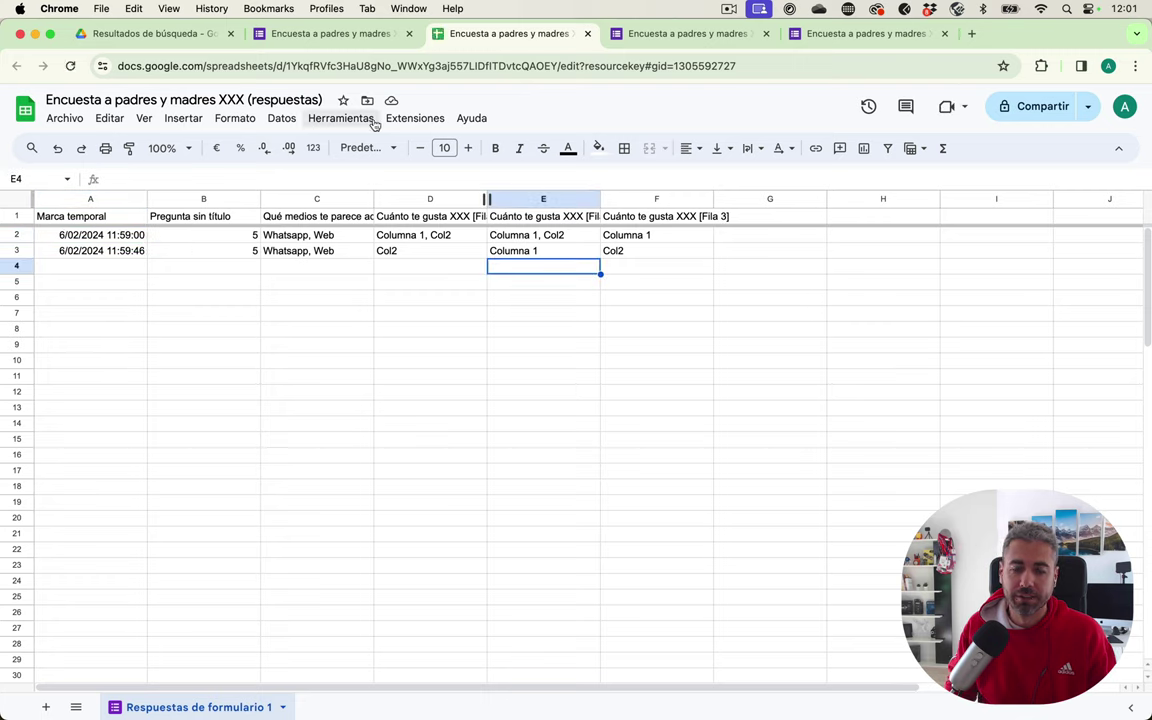
- Return to the form's questions and look over its additional options and the second section's questions
left_click(345, 35)
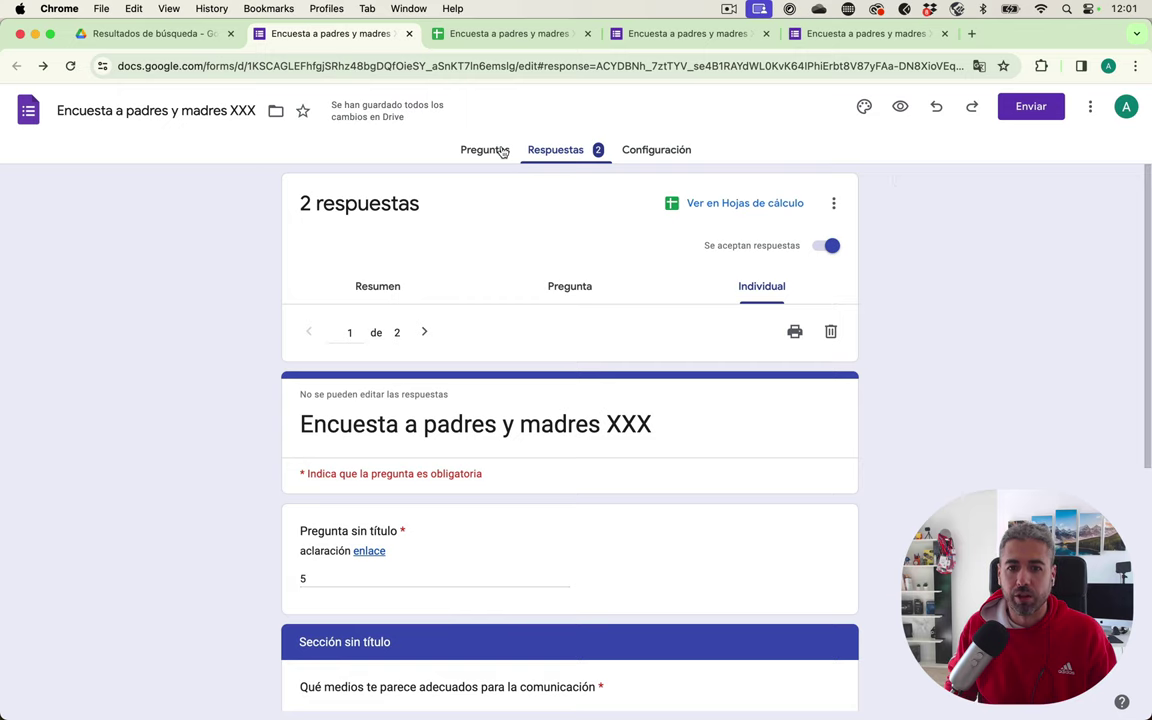
left_click(470, 150)
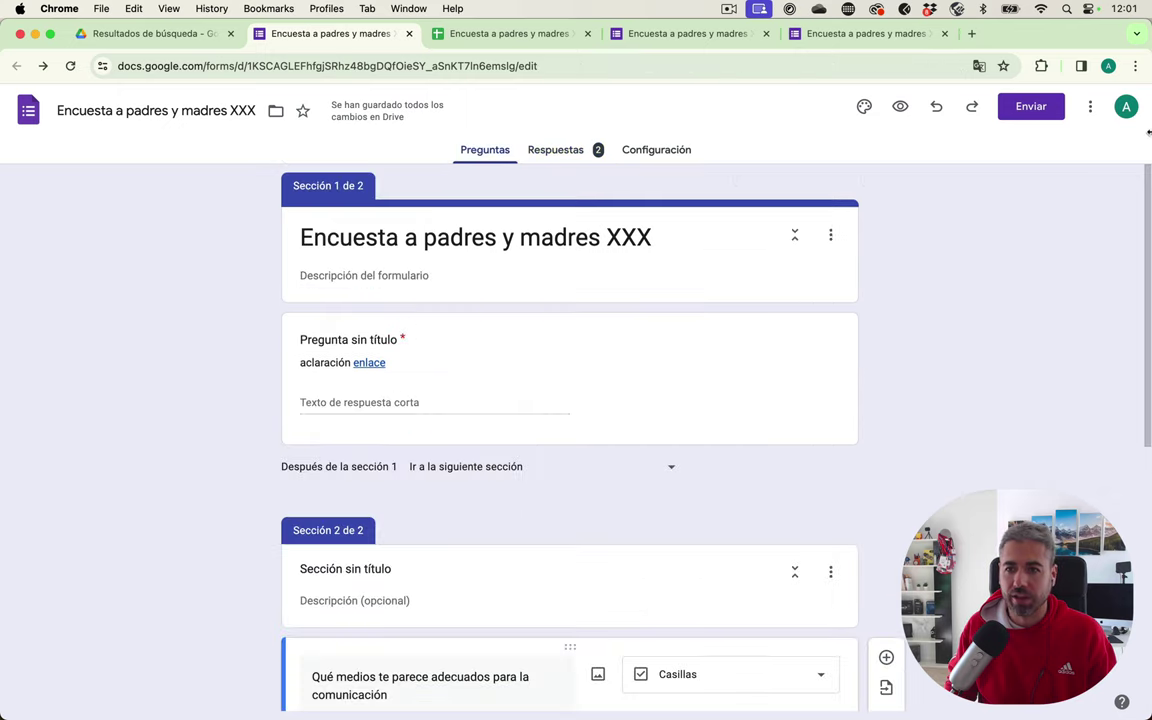
left_click(1091, 107)
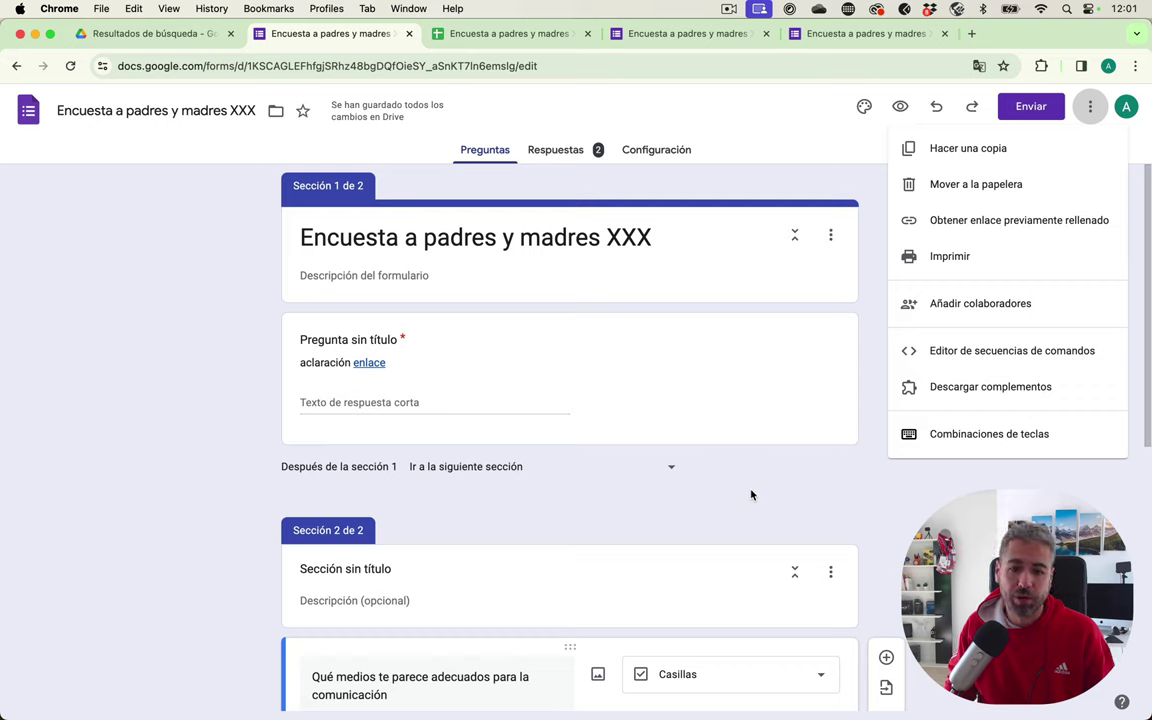
left_click(789, 499)
scroll(792, 499, "down", 3)
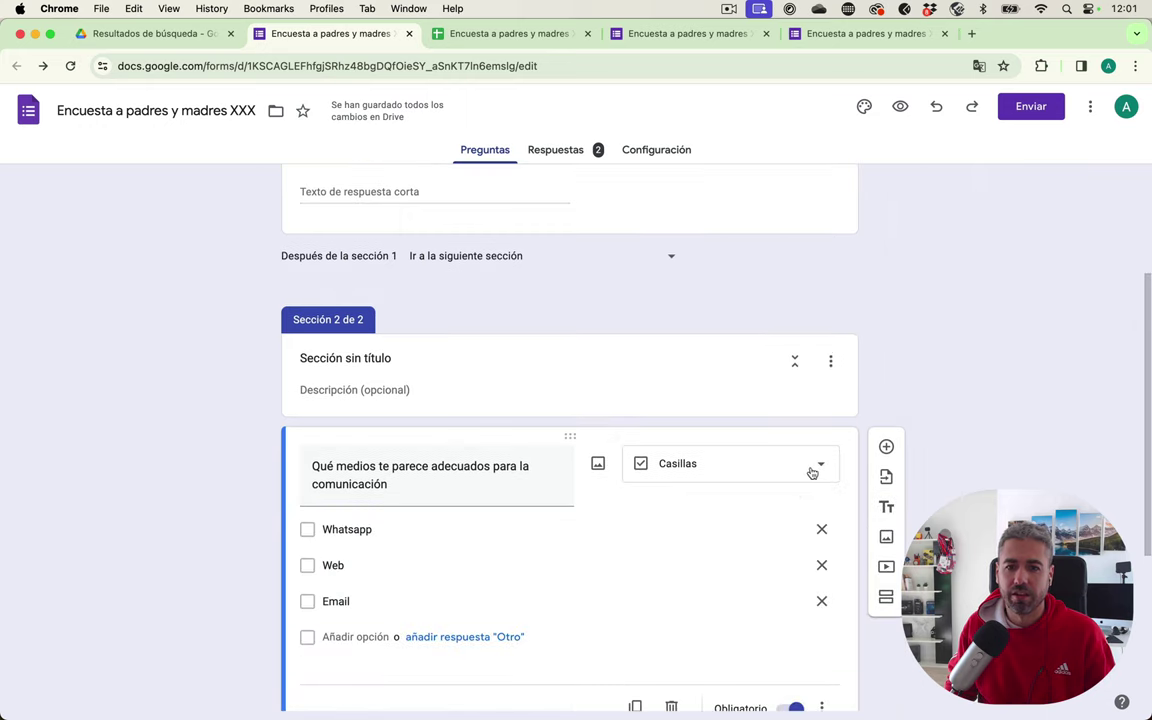